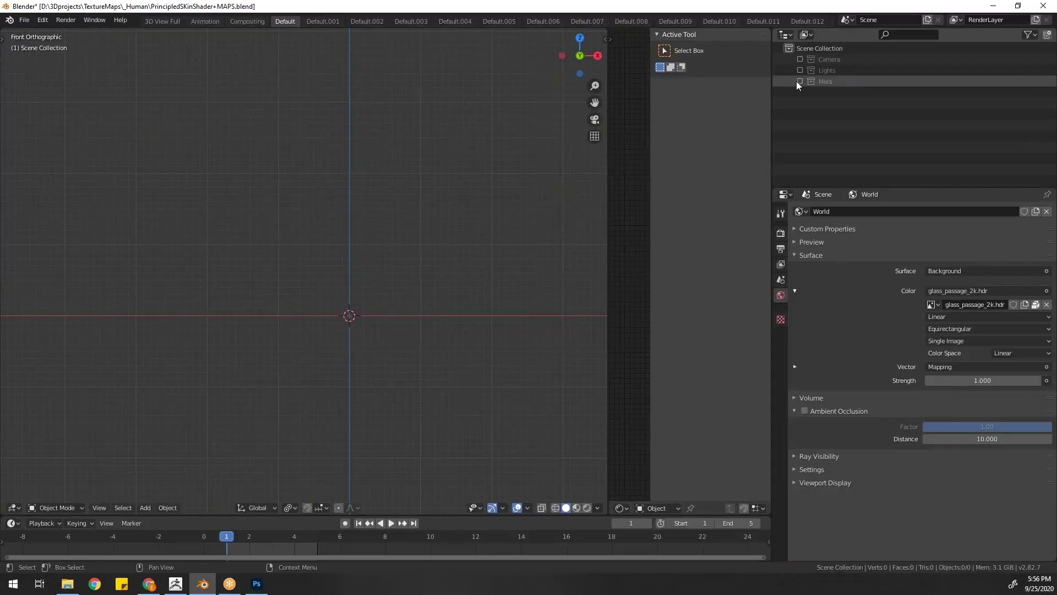
Import the character model as a Wavefront OBJ file.
left_click(799, 81)
left_click(24, 19)
mouse_move(55, 168)
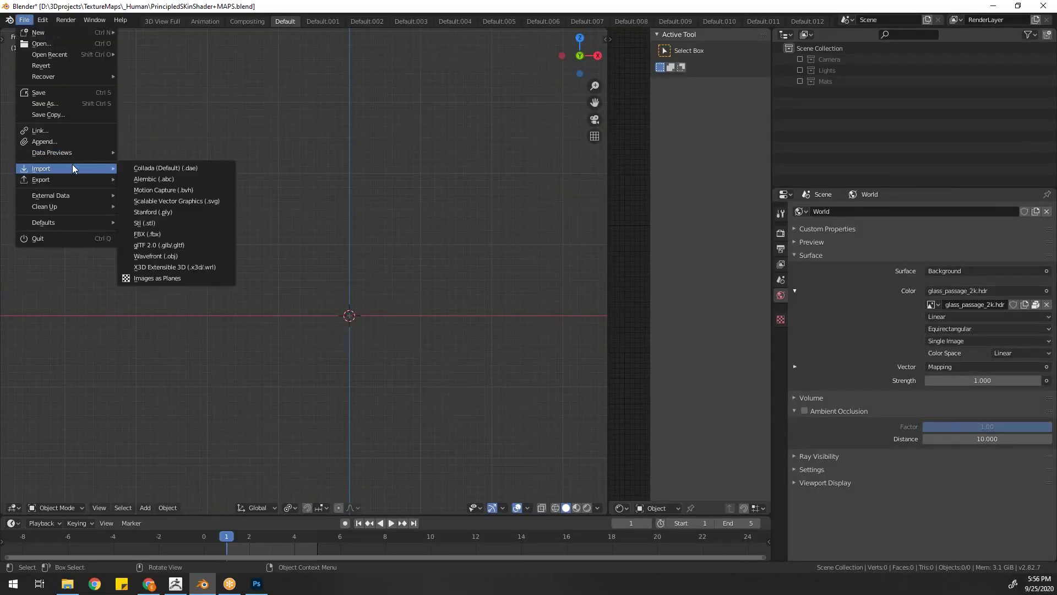
left_click(202, 256)
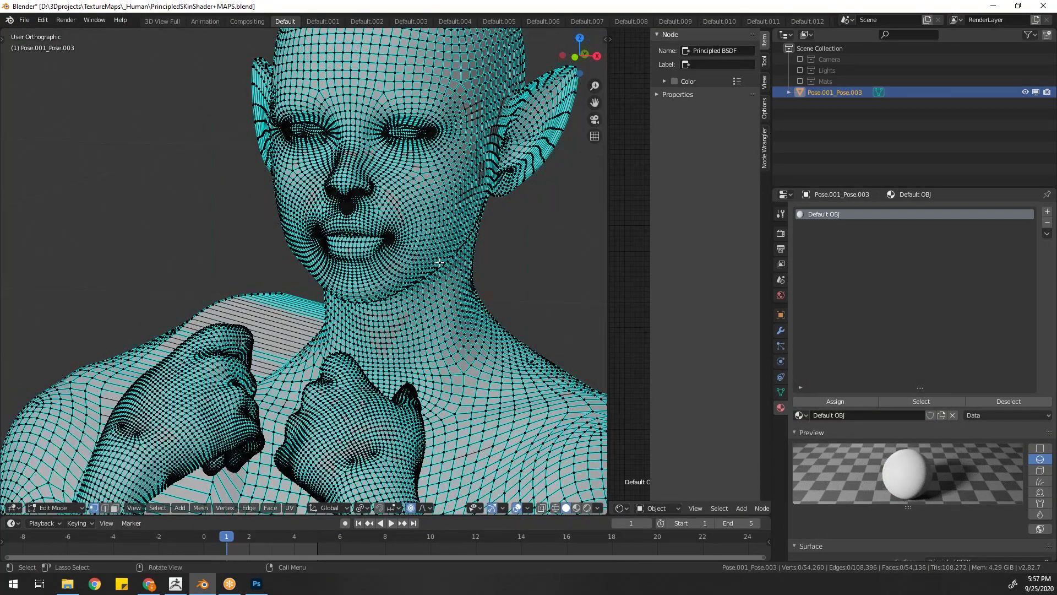
Select the linked head geometry and separate it from the rest of the character mesh.
key("l")
key("p")
left_click(509, 355)
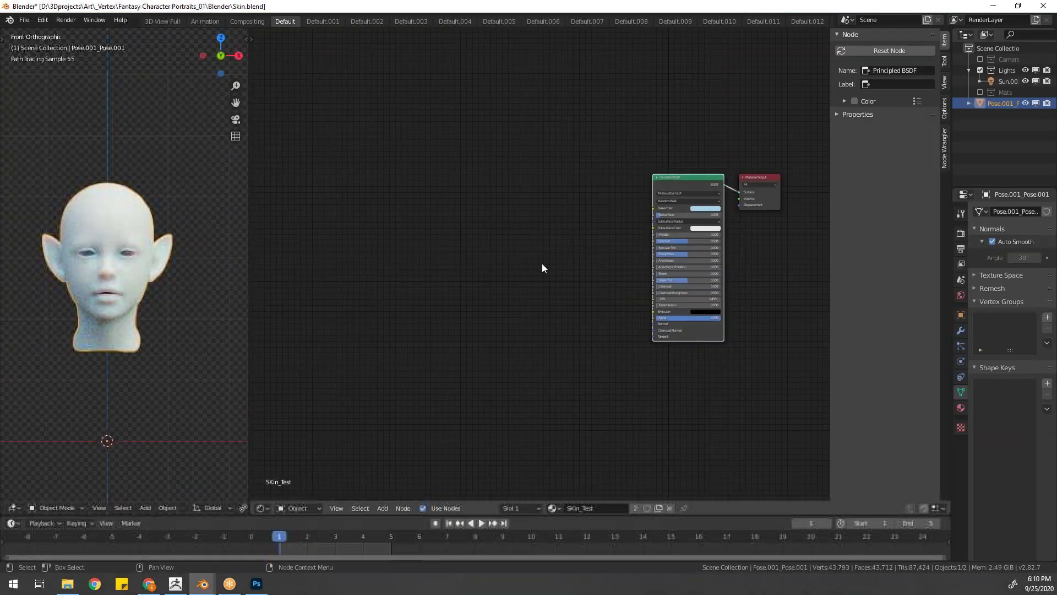
Add an Image Texture node to the SKin_Test material and load the face diffuse image into it.
key("shift+a")
mouse_move(369, 188)
left_click(457, 266)
left_click(407, 146)
left_click(418, 146)
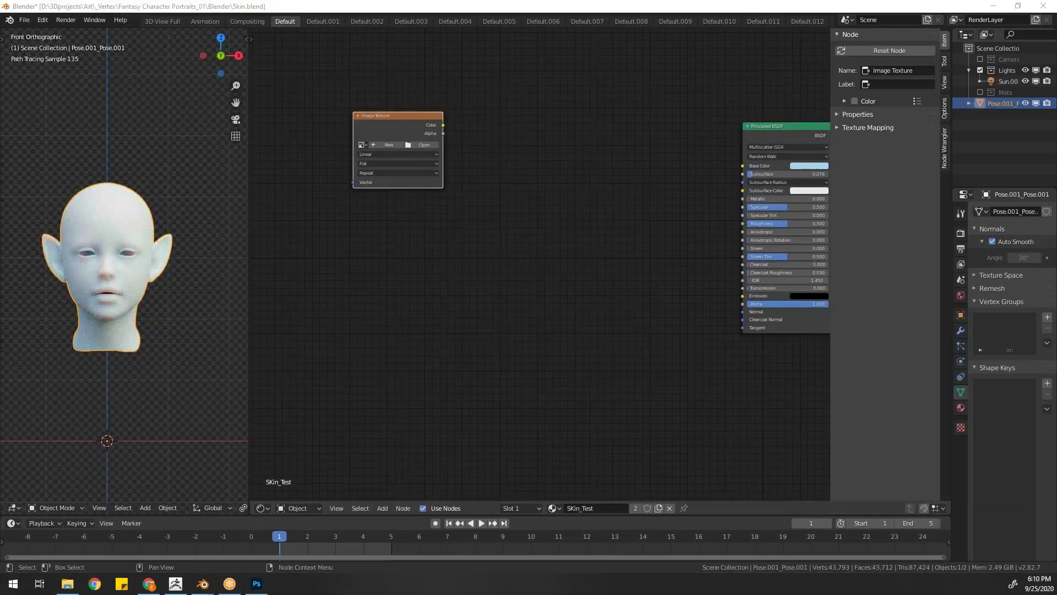
double_click(404, 177)
scroll(401, 192, "up", 1)
left_click(421, 204)
left_click(438, 204)
Connect the face diffuse texture's Color to the Principled BSDF's Base Color and enlarge the 3D viewport to inspect the face from the front.
scroll(438, 204, "down", 3)
left_click_drag(448, 180, 667, 210)
left_click_drag(249, 287, 417, 285)
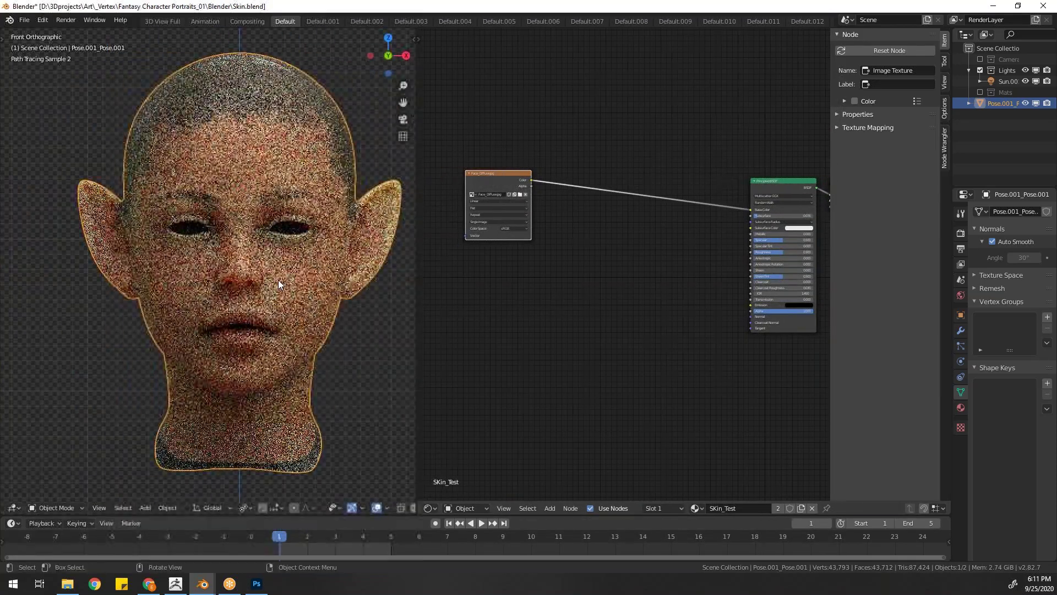
scroll(280, 281, "up", 1)
middle_click_drag(280, 281, 340, 279)
key("KP_1")
middle_click_drag(628, 327, 593, 341)
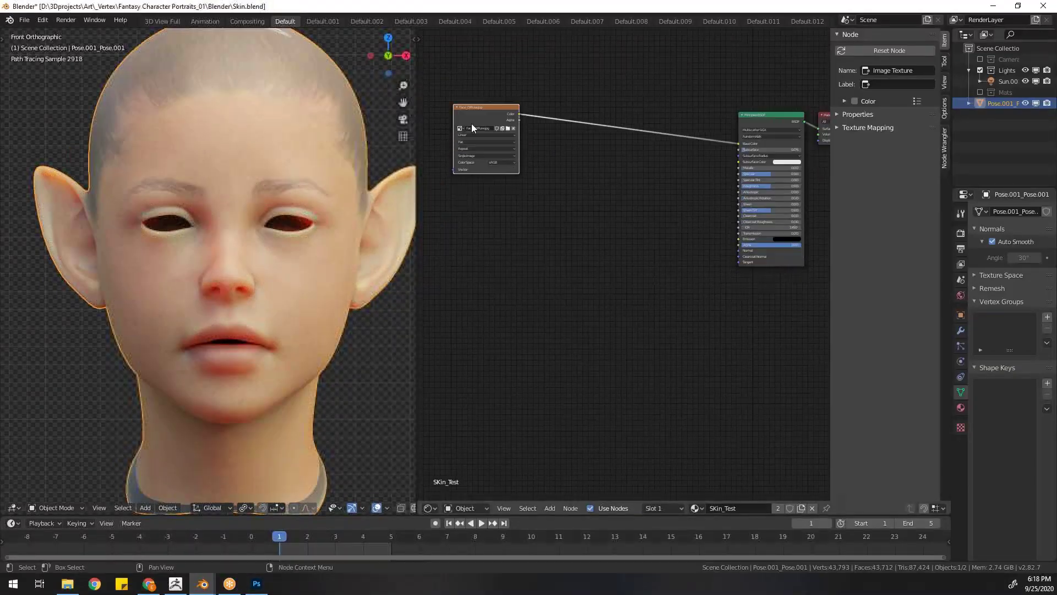
Add a second Image Texture node below the face diffuse texture.
key("shift+a")
left_click(575, 299)
left_click(492, 204)
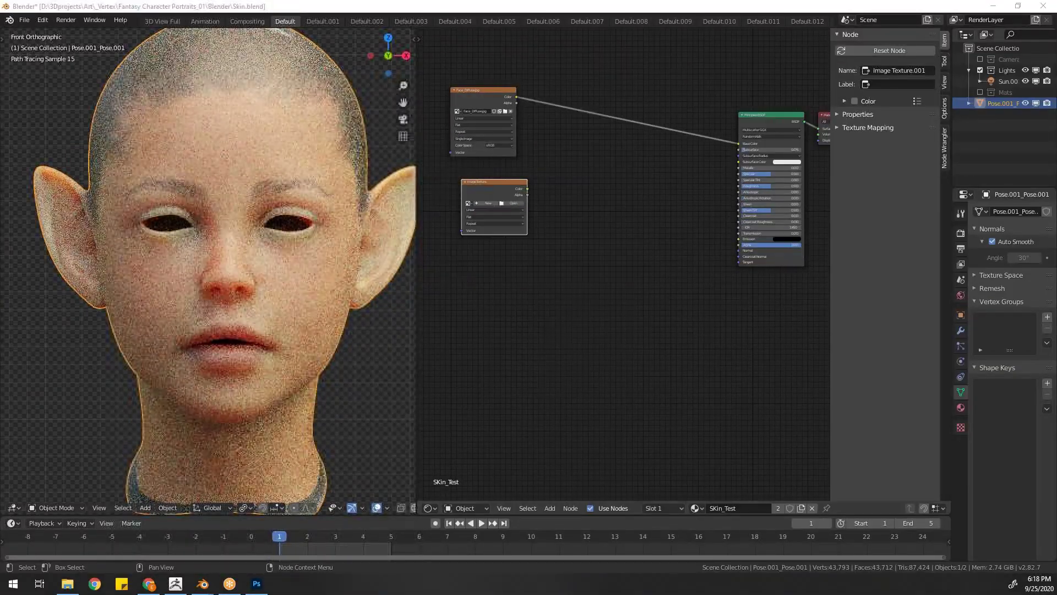
left_click(506, 195)
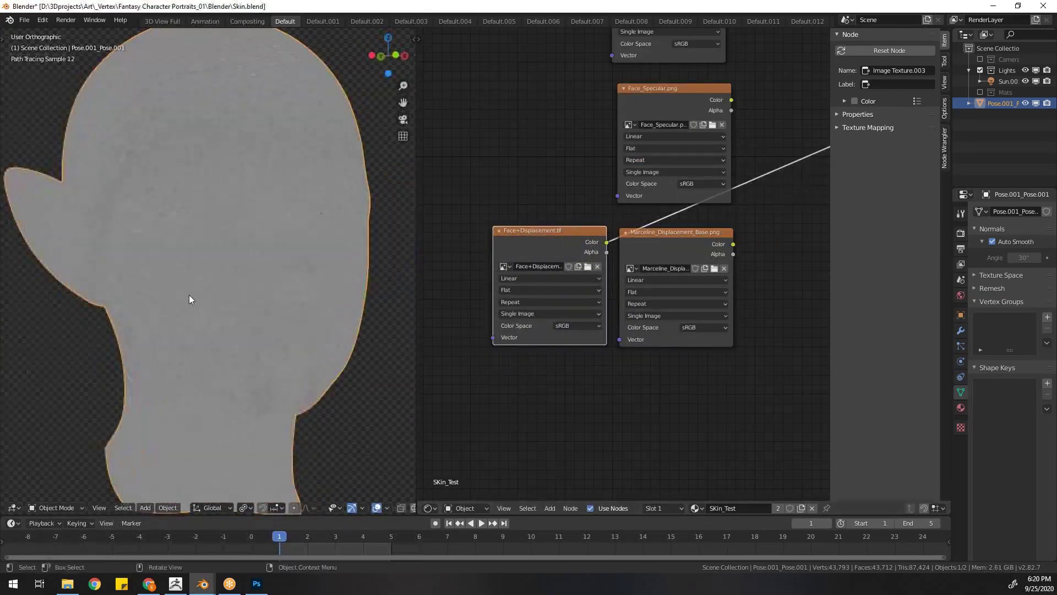
scroll(245, 345, "up", 2)
scroll(248, 308, "up", 2)
scroll(257, 303, "down", 3)
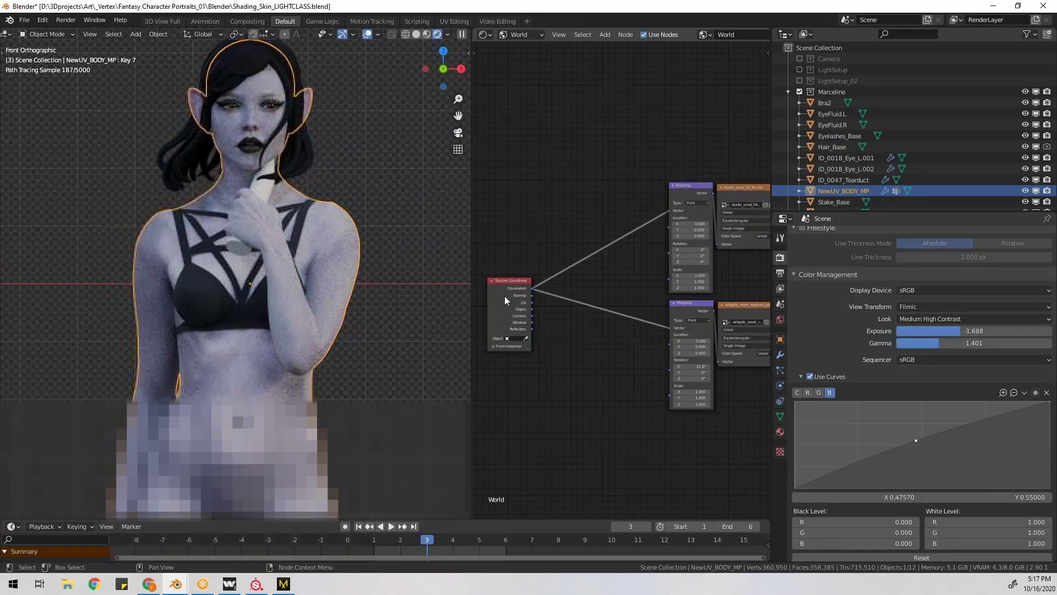
Examine the World node setup from Texture Coordinate through the Mapping and HDR texture nodes, and preview the upper Background node.
left_click_drag(504, 296, 539, 296)
scroll(541, 289, "up", 3)
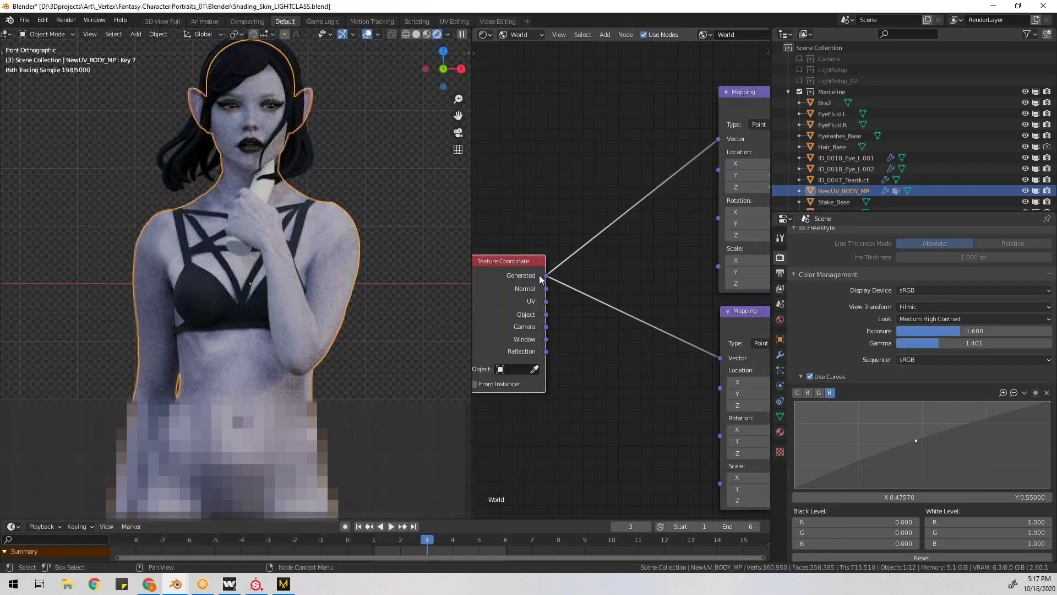
middle_click_drag(601, 278, 520, 300)
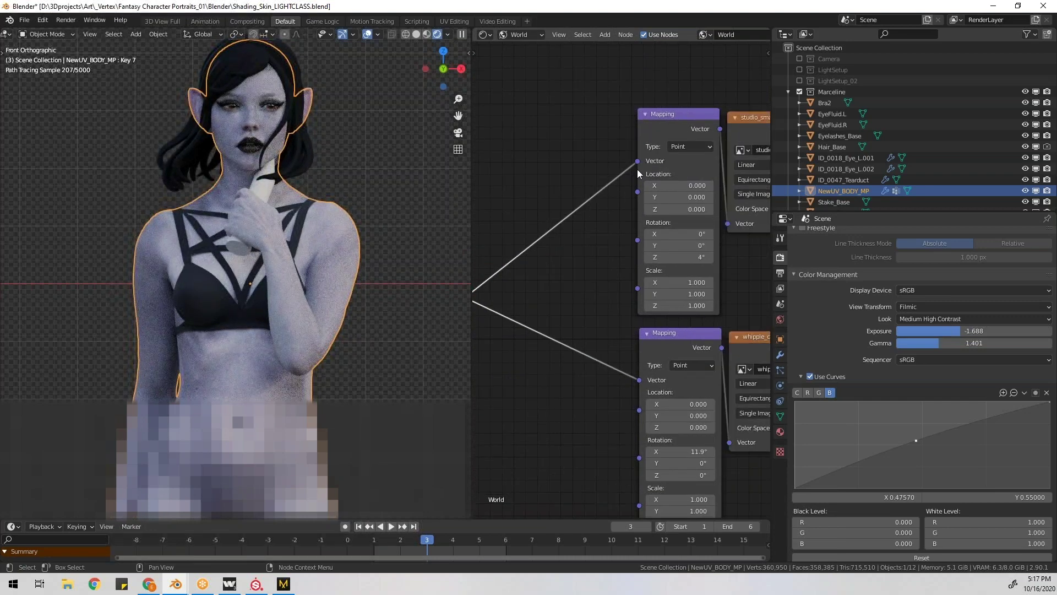
middle_click_drag(617, 240, 549, 246)
middle_click_drag(633, 110, 598, 108)
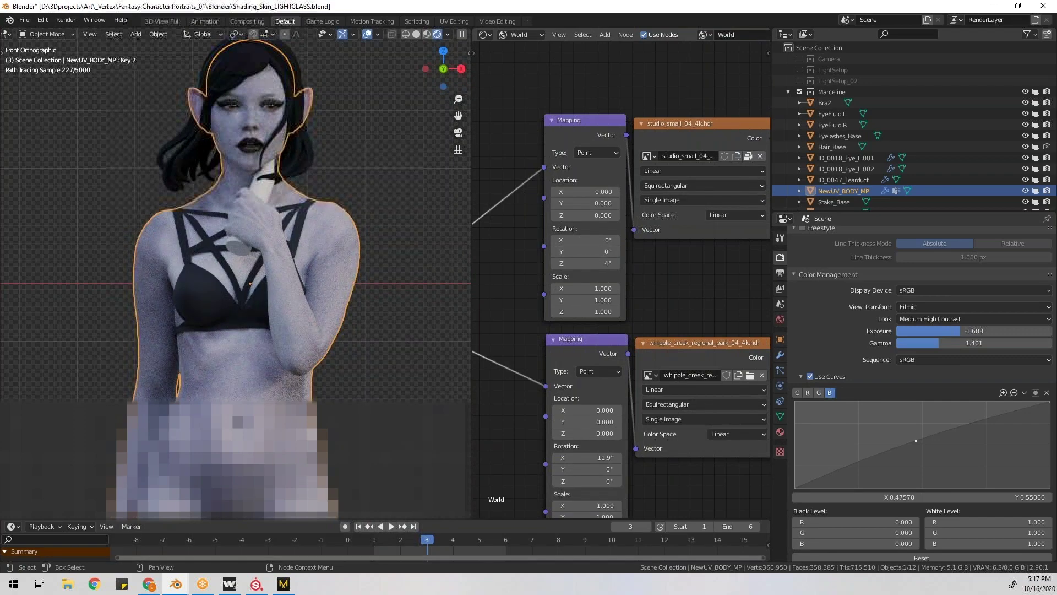
middle_click_drag(631, 190, 585, 190)
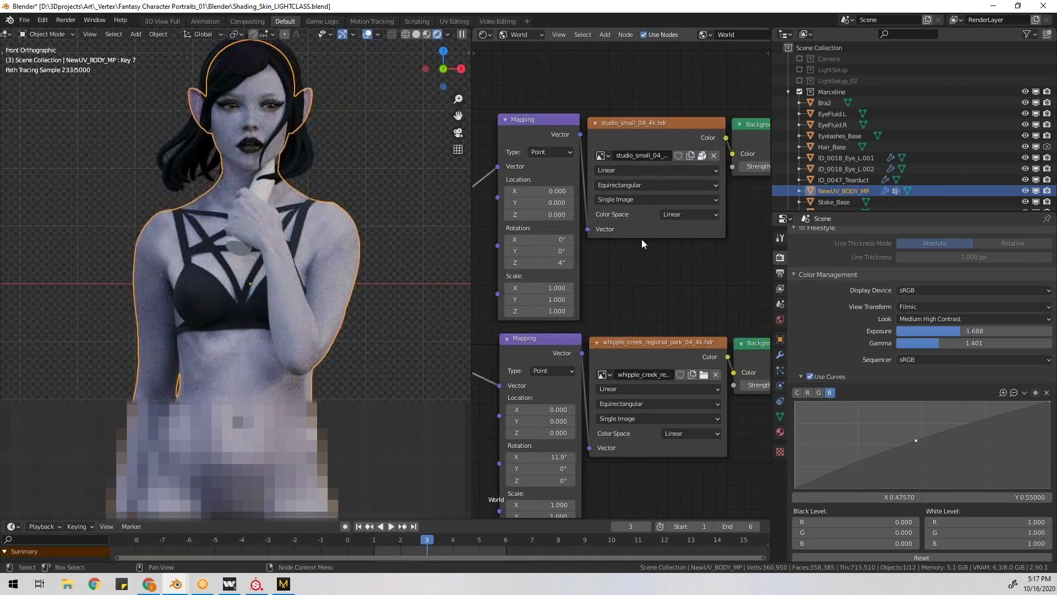
middle_click_drag(668, 264, 588, 282)
scroll(588, 282, "down", 3)
scroll(553, 232, "up", 4)
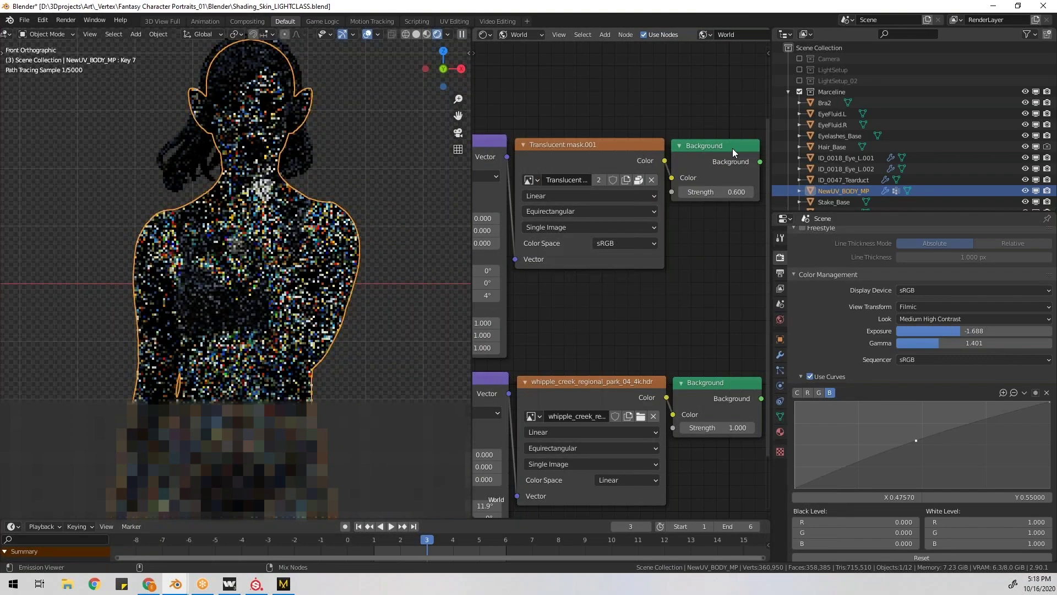
left_click(733, 149, "ctrl+shift")
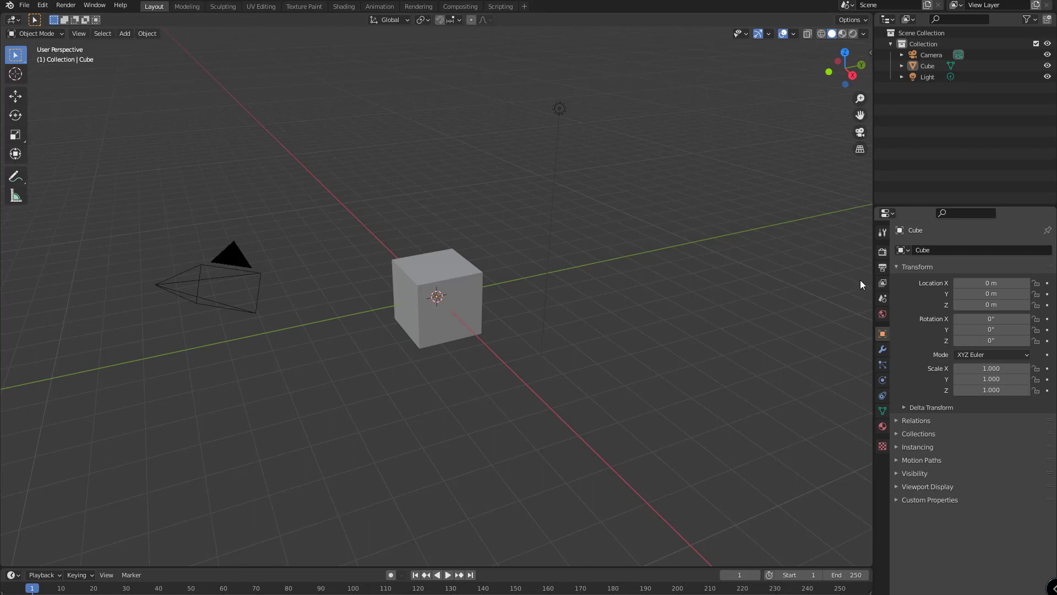
Set the render engine to Cycles and enable the transparent film background.
left_click(881, 254)
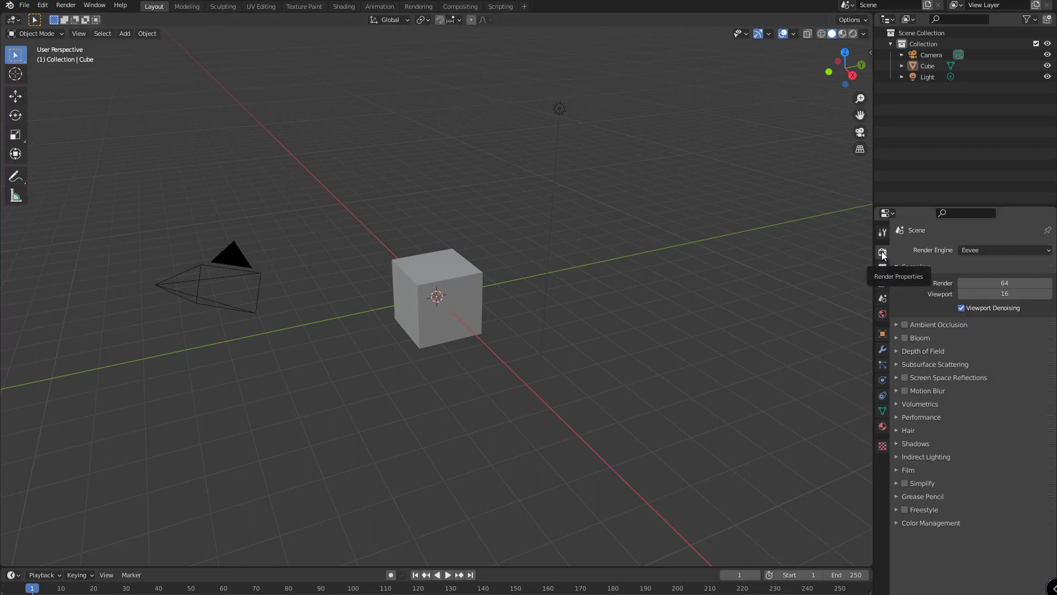
left_click(977, 250)
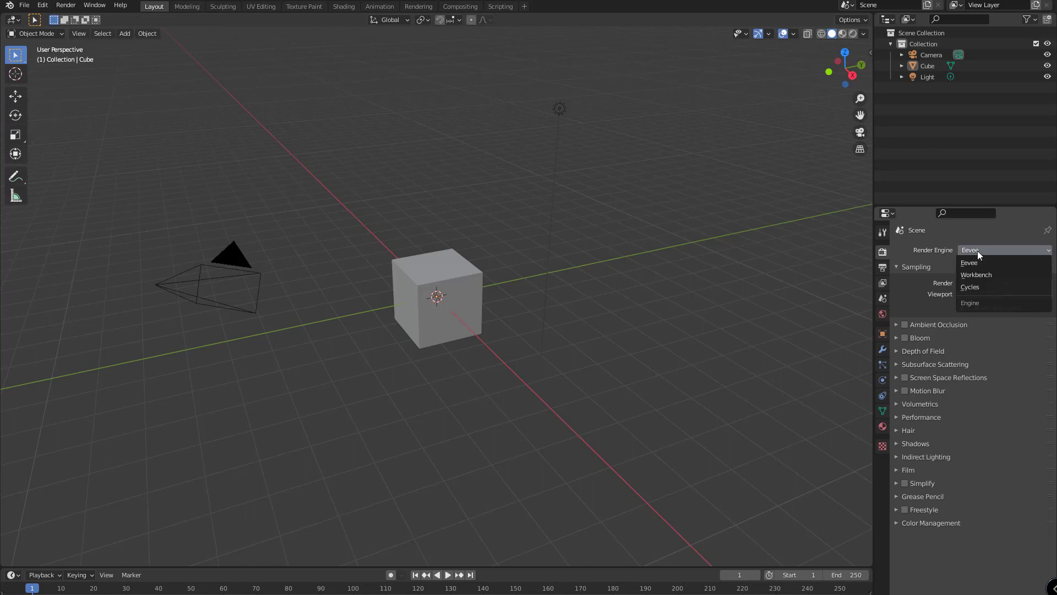
left_click(986, 287)
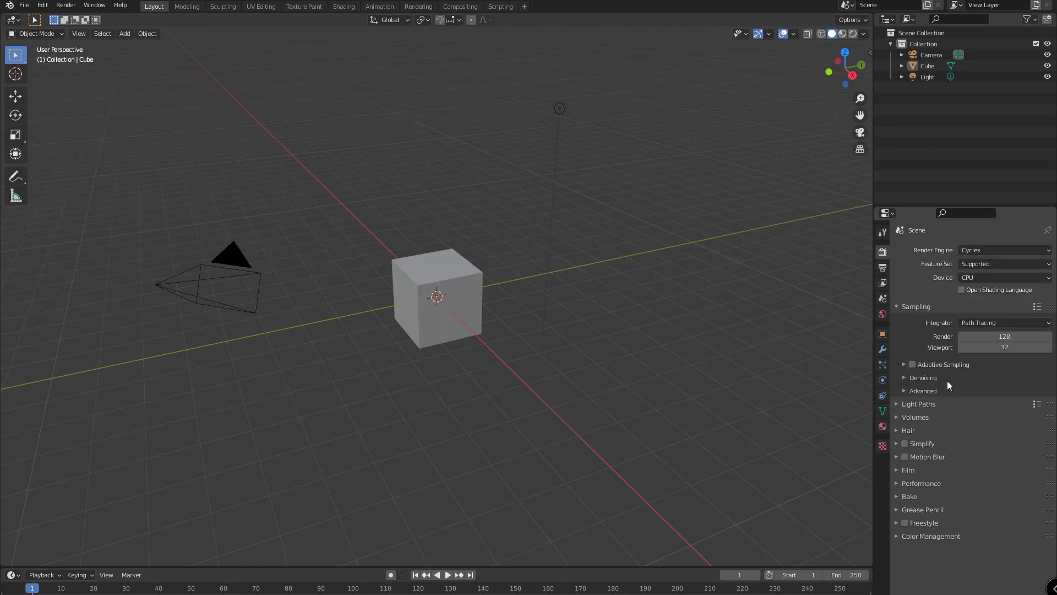
left_click(895, 469)
scroll(946, 503, "down", 2)
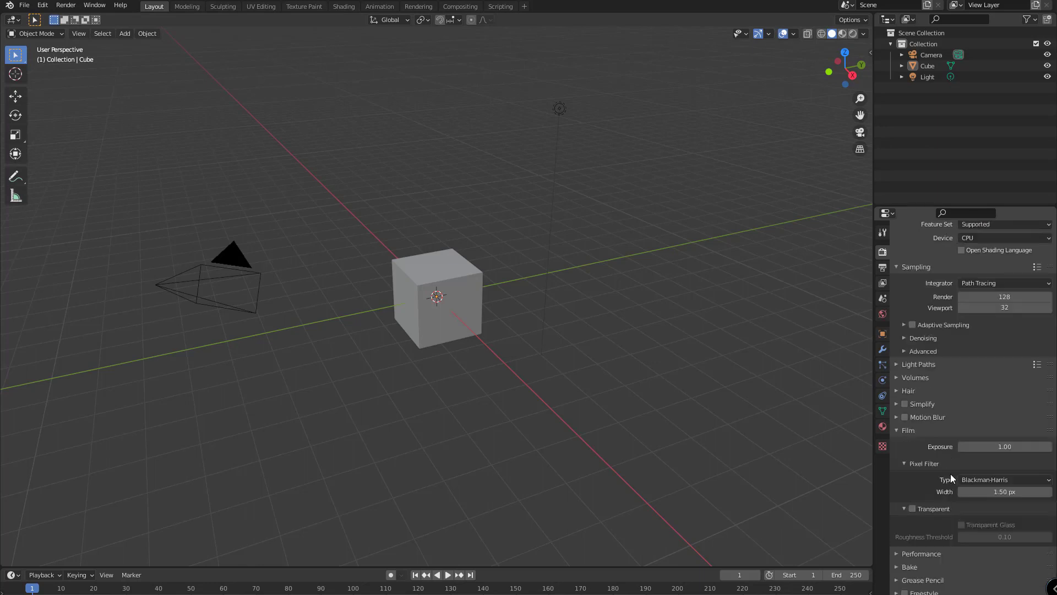
left_click(912, 509)
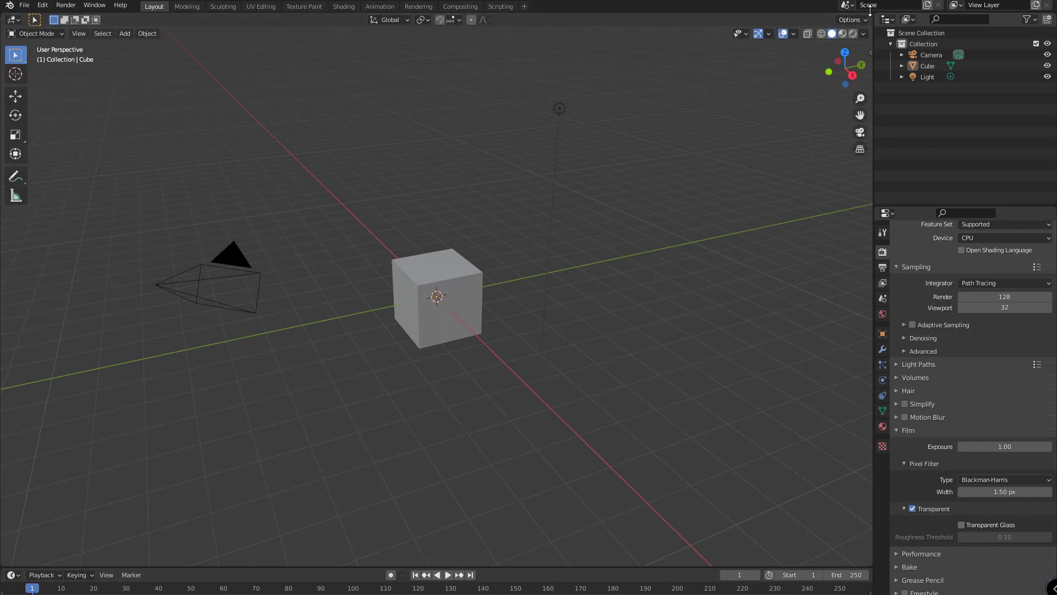
Split the 3D viewport into two side-by-side areas and change the new one to the Shader Editor.
left_click_drag(859, 17, 429, 48)
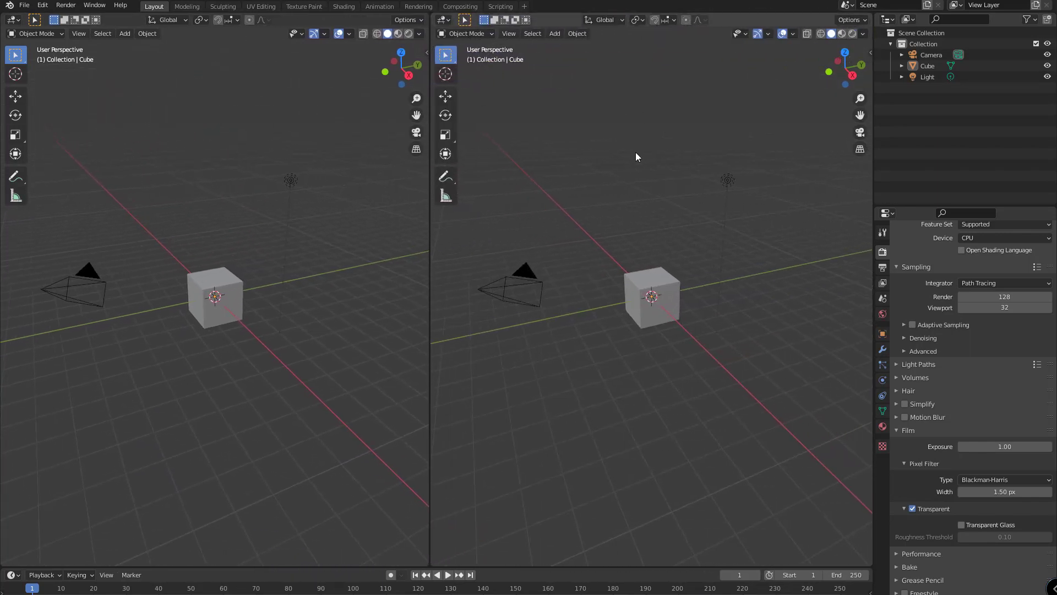
left_click(445, 22)
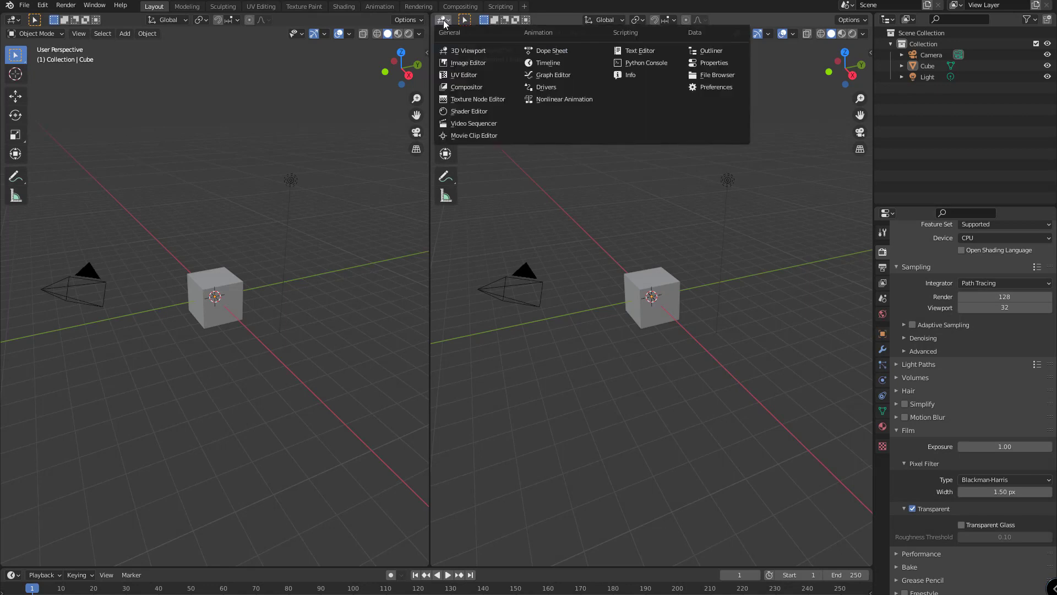
left_click(466, 113)
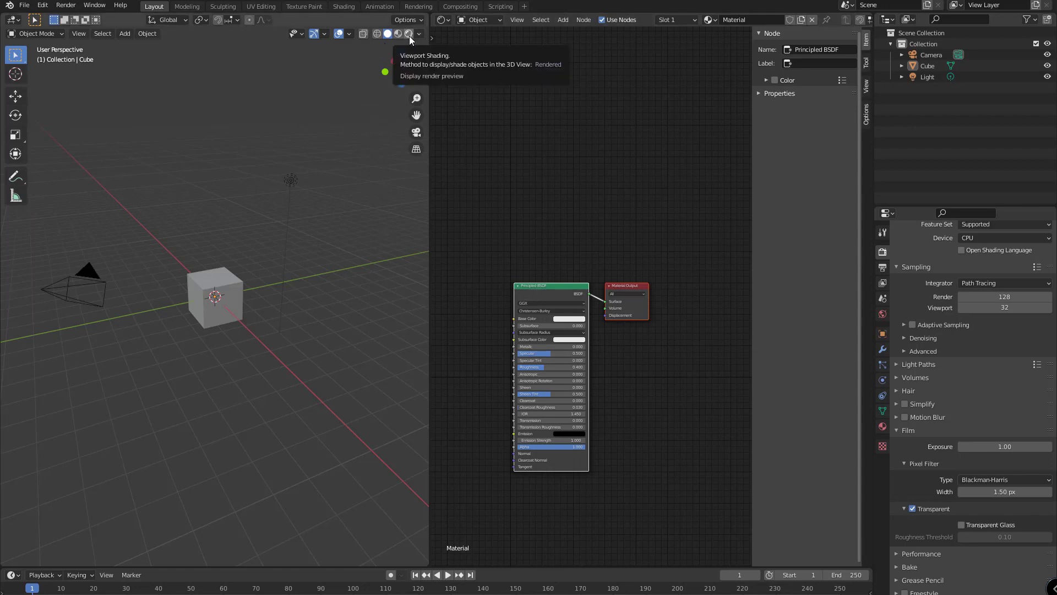
Compare the viewport's wireframe and solid shading, and set it to Rendered shading.
left_click(378, 34)
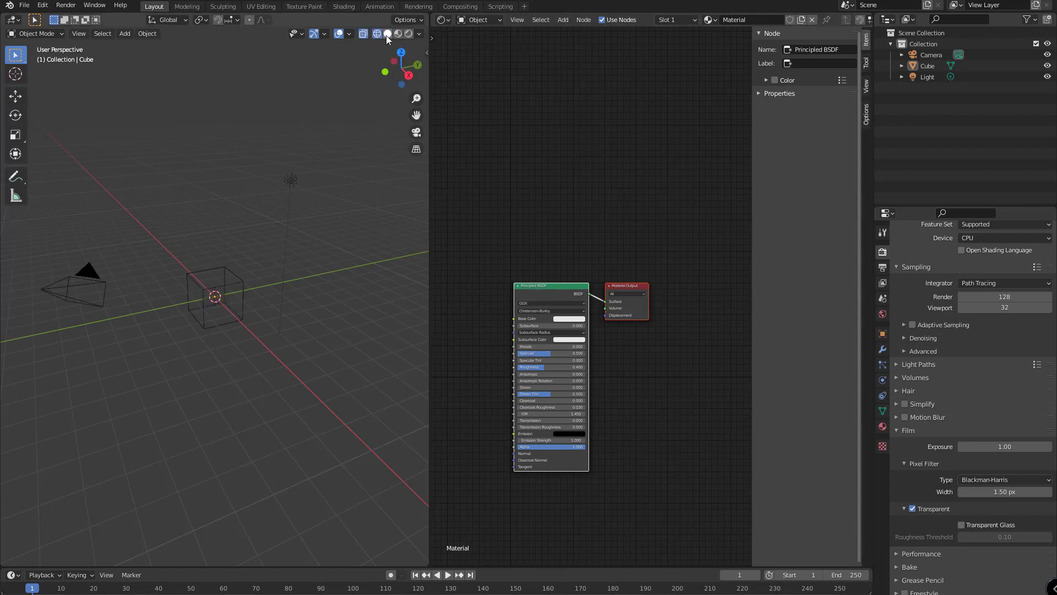
left_click(387, 34)
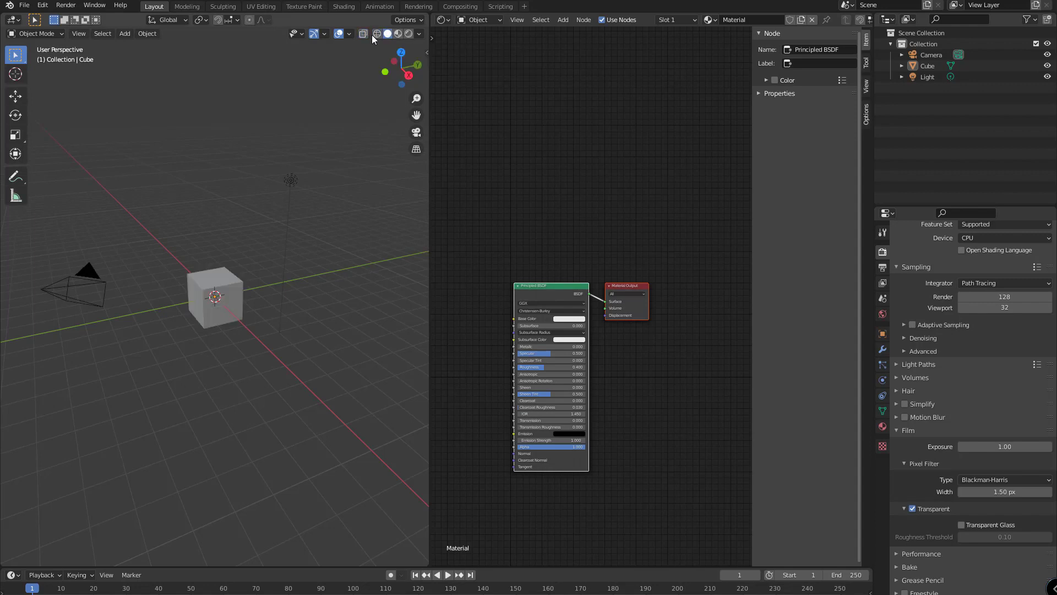
left_click(408, 34)
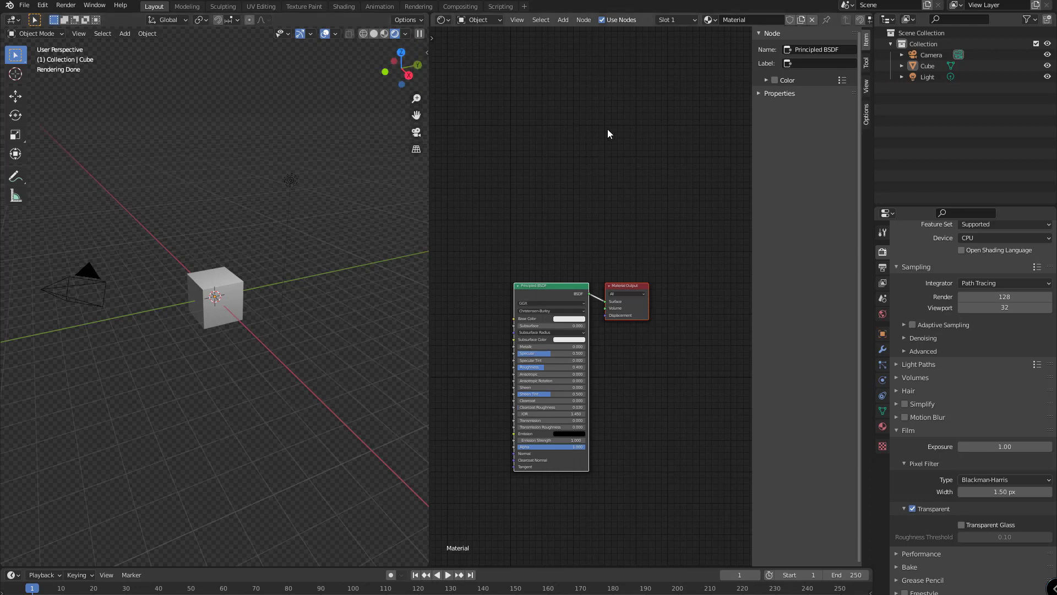
Switch the Shader Editor from Object to World nodes and move the background nodes aside to free space before them.
middle_click_drag(579, 132, 613, 127)
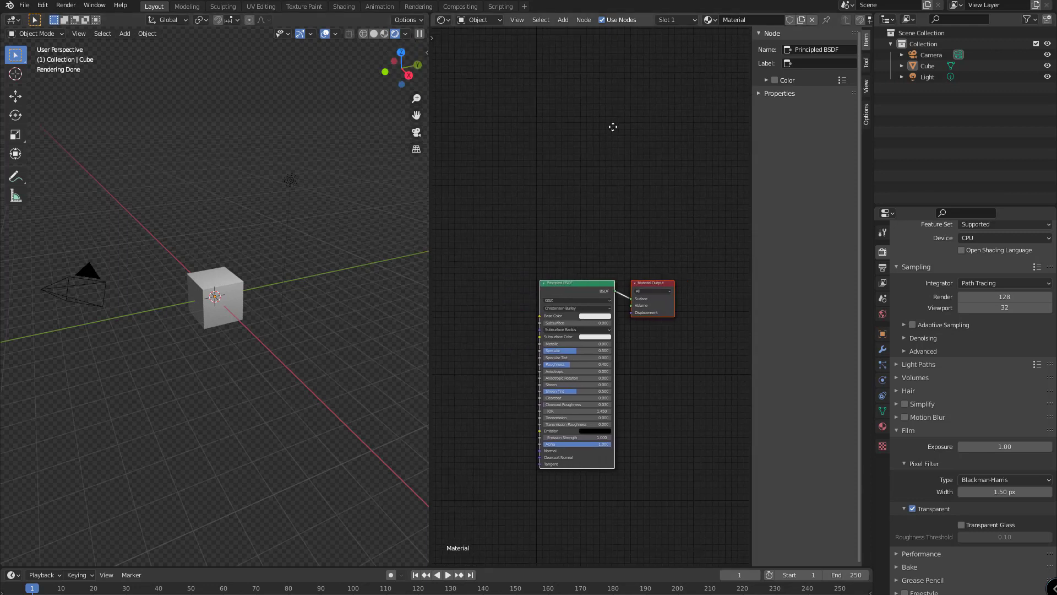
left_click(478, 21)
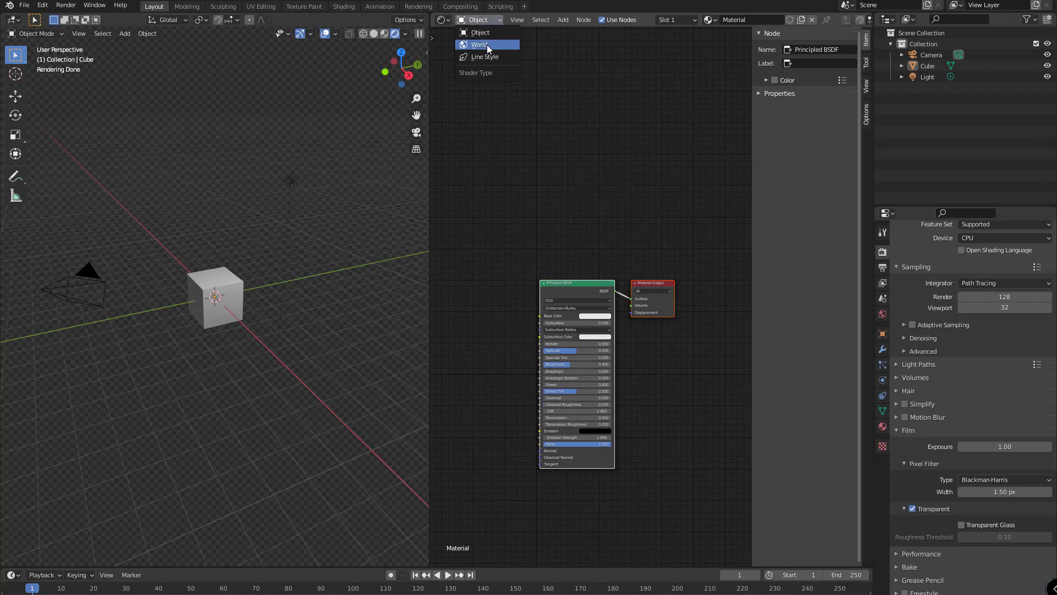
left_click(487, 45)
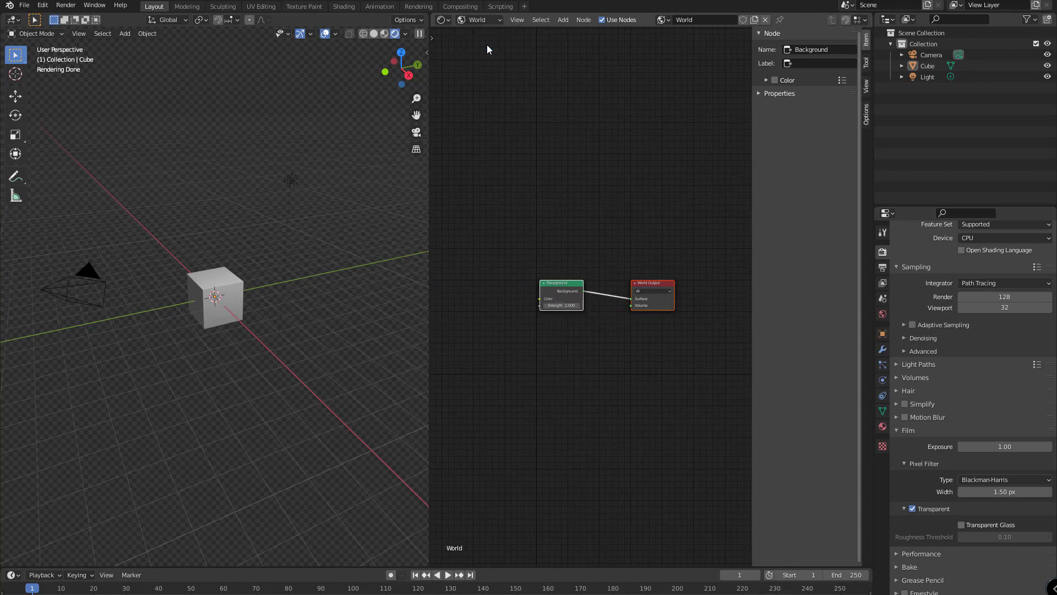
middle_click_drag(576, 227, 598, 133)
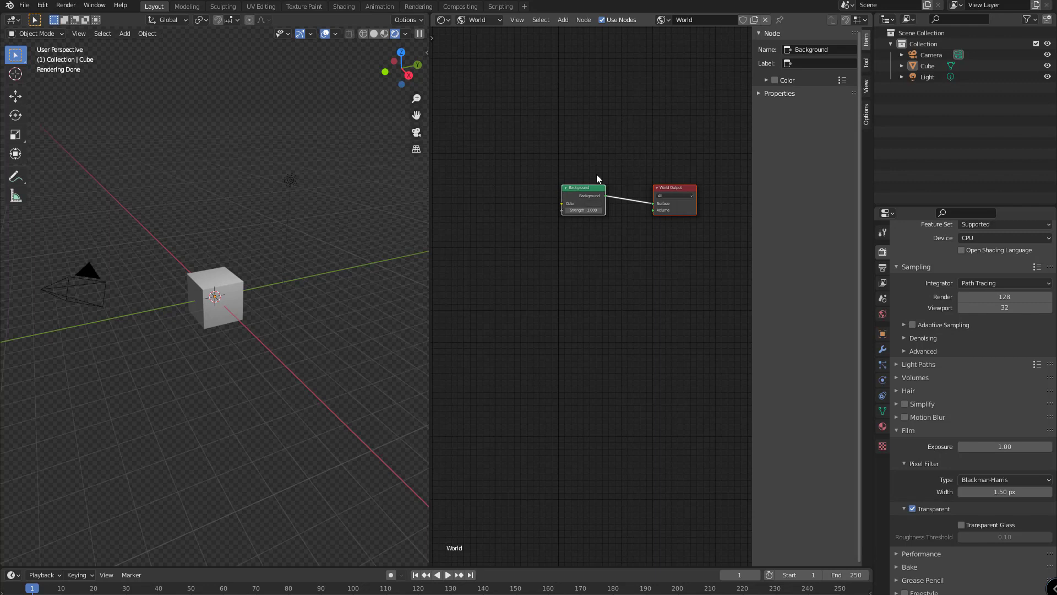
key("g")
left_click(668, 146)
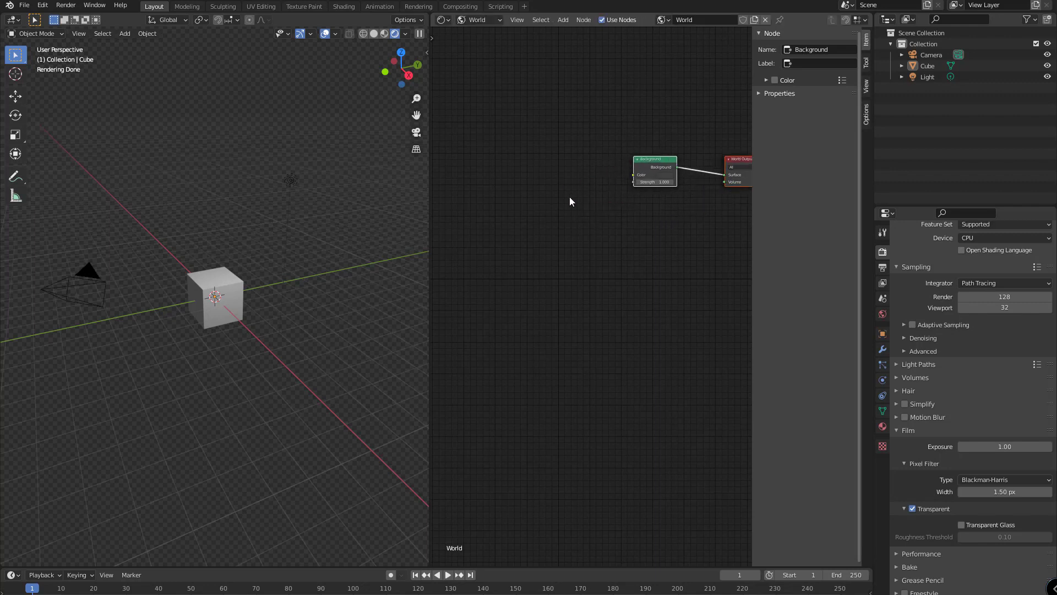
Add a Texture Coordinate node and place it well before the Background node.
key("shift+a")
key("s")
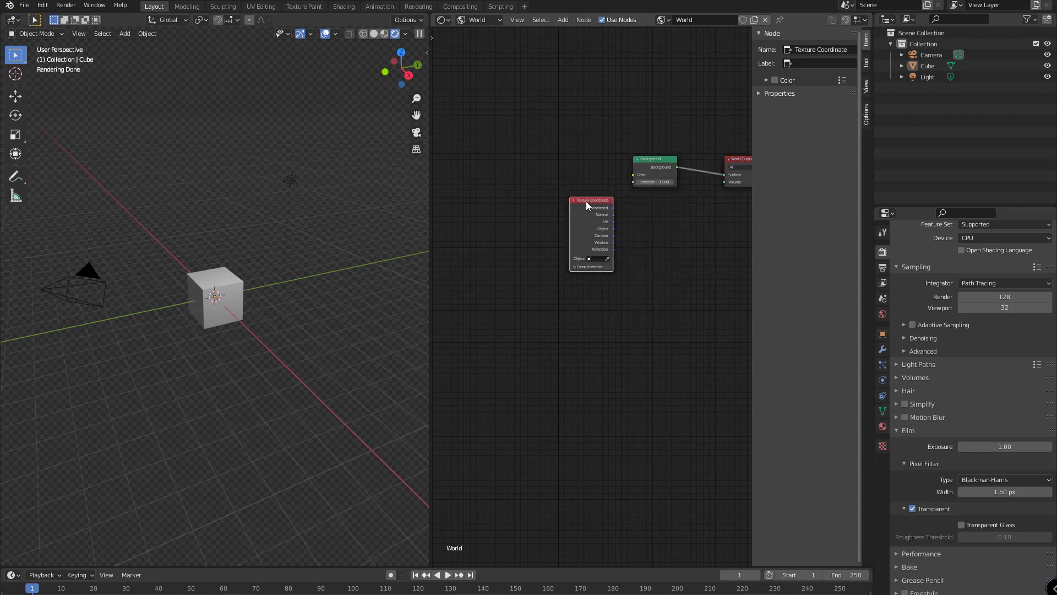
left_click_drag(590, 202, 509, 245)
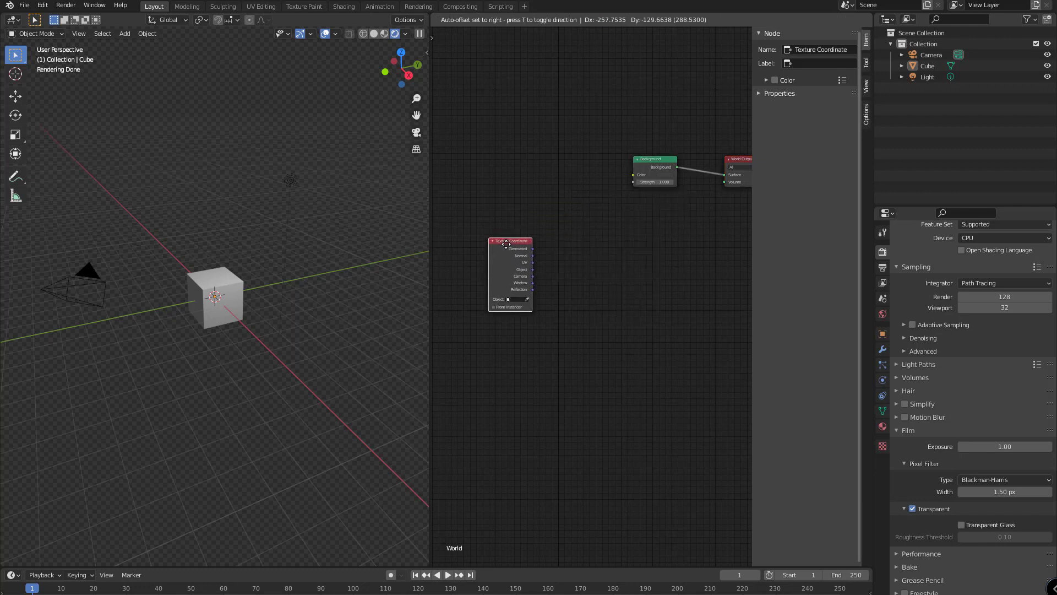
left_click(515, 247)
Add a Mapping node and place it just after the Texture Coordinate node.
key("shift+a")
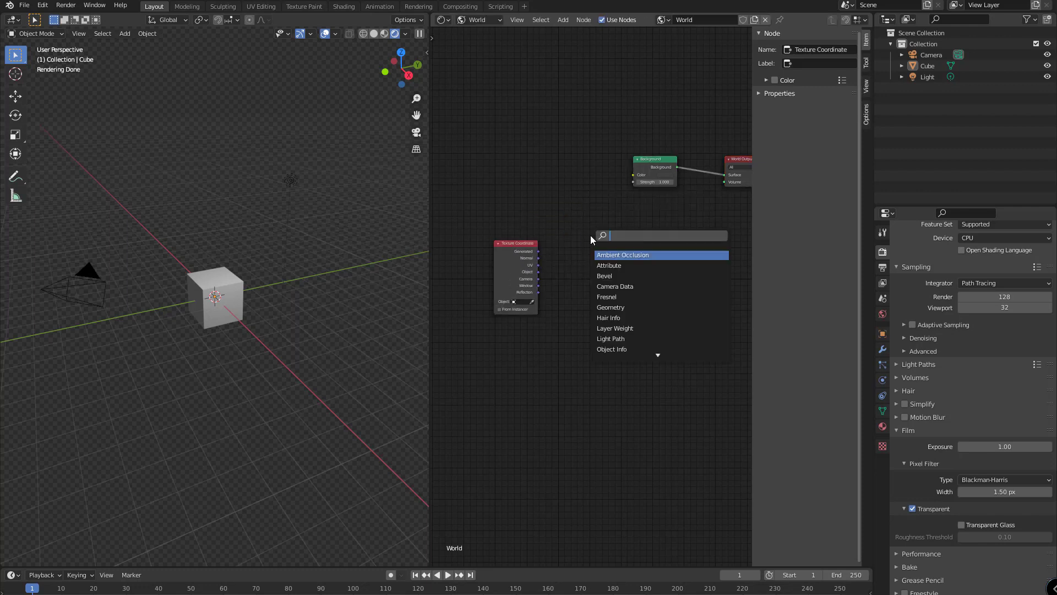
type("mapp")
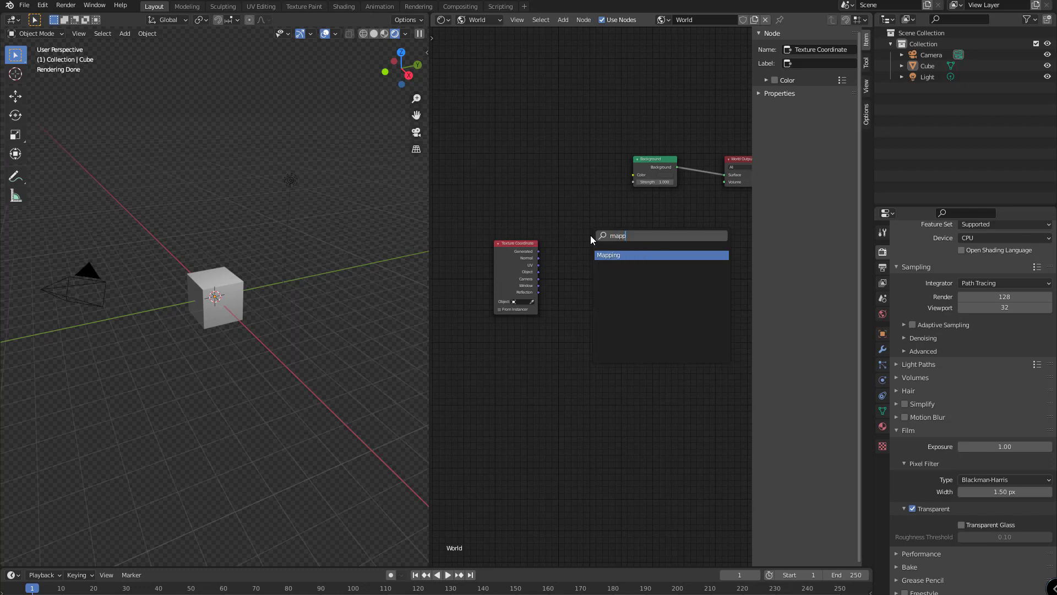
key("Return")
left_click(607, 237)
Add an Environment Texture node and place it between the Mapping node and the background nodes.
key("shift+a")
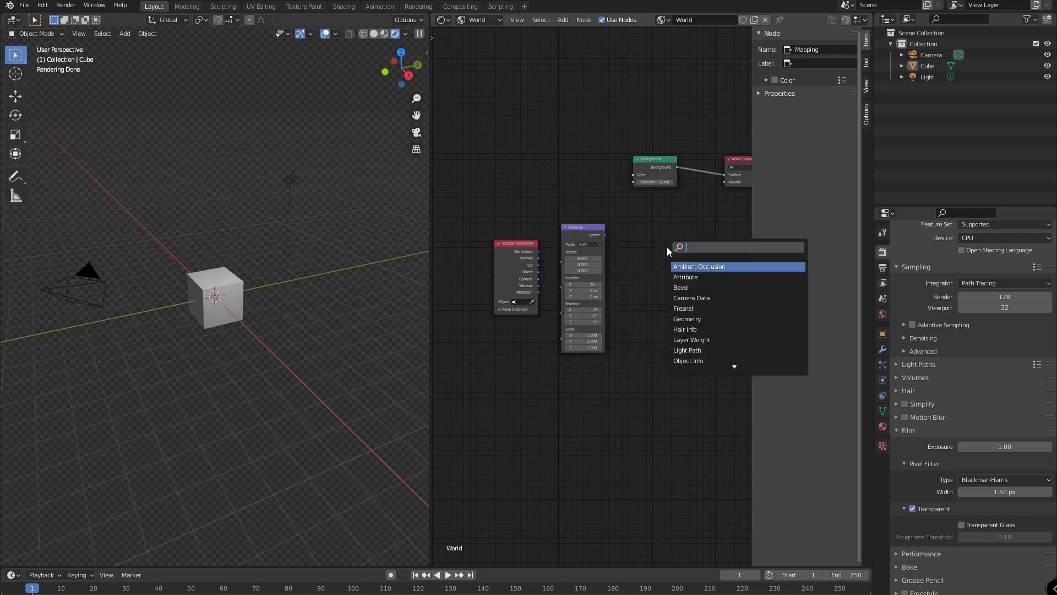
type("texture")
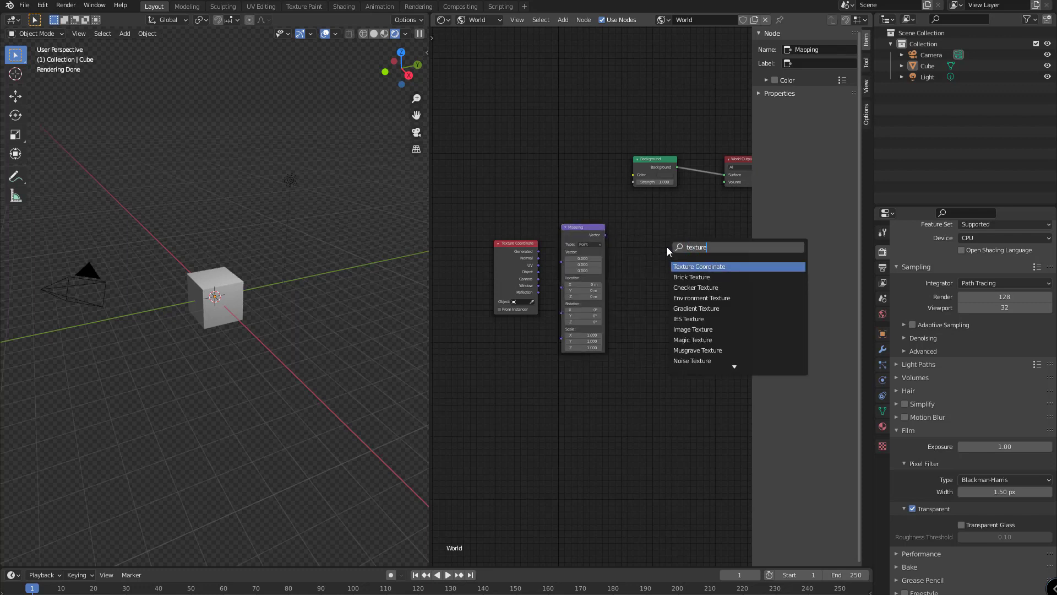
left_click(726, 298)
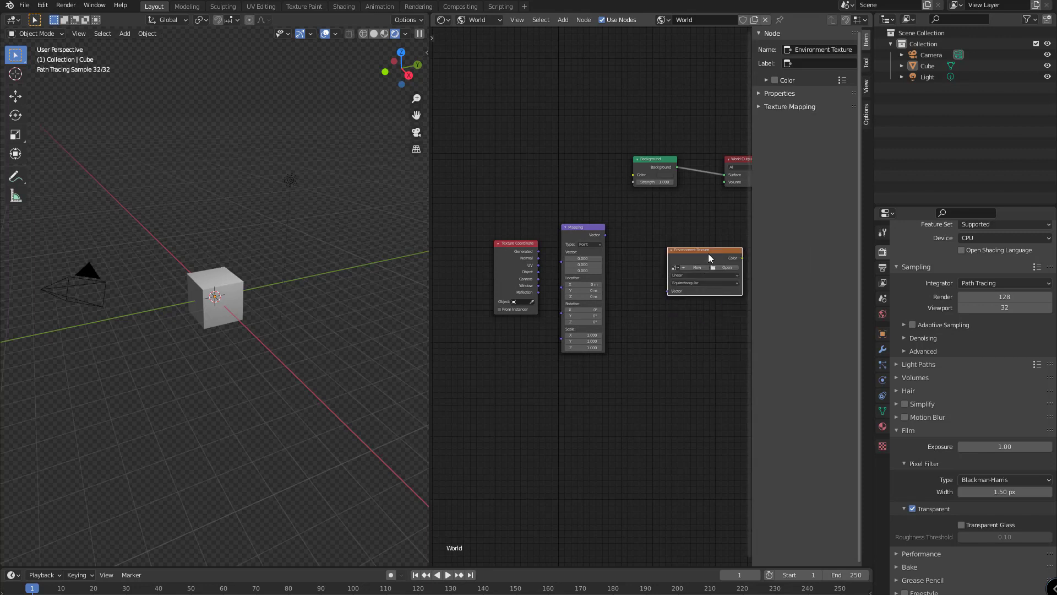
left_click(674, 232)
Move the Background and World Output nodes together so they line up after the Environment Texture node.
middle_click_drag(676, 228, 579, 218)
left_click_drag(516, 115, 672, 177)
left_click_drag(560, 155, 643, 224)
middle_click_drag(599, 200, 631, 161)
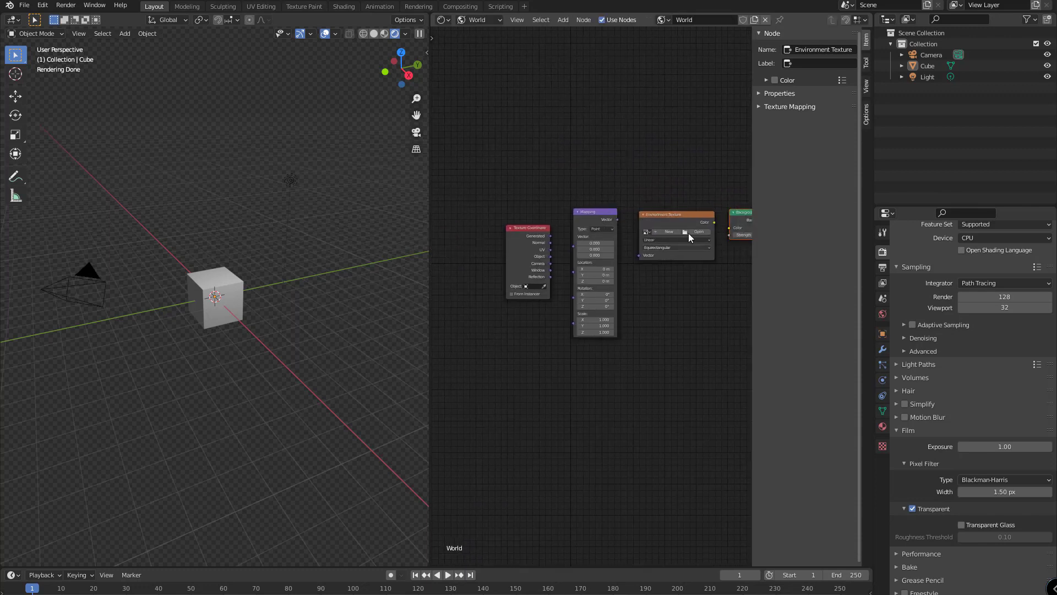
Load studio_small_04_4k.hdr from the HDRI folder into the Environment Texture node.
left_click(681, 214)
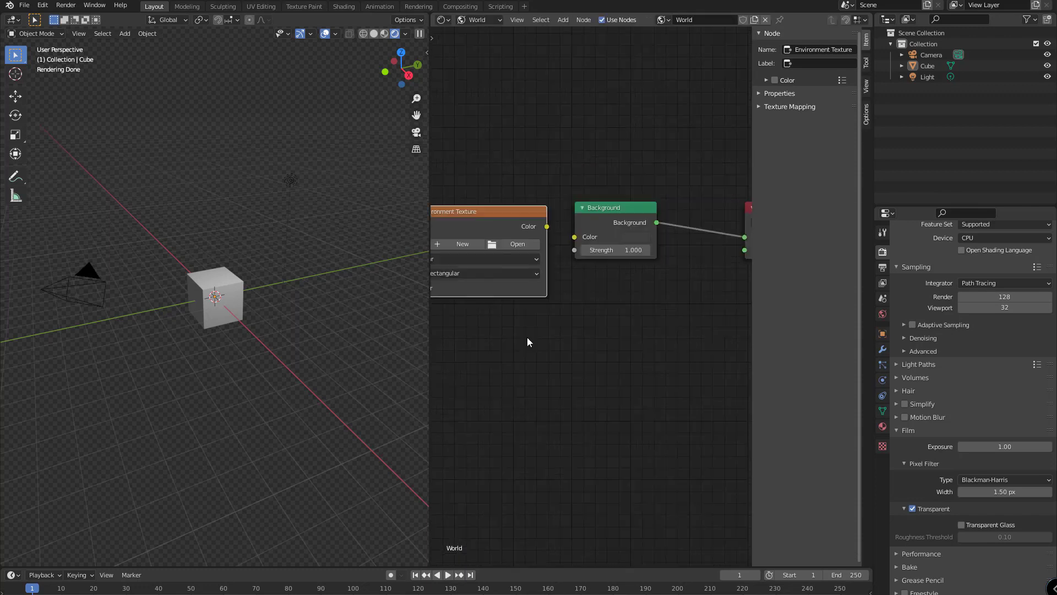
middle_click_drag(527, 337, 672, 350)
left_click(669, 263)
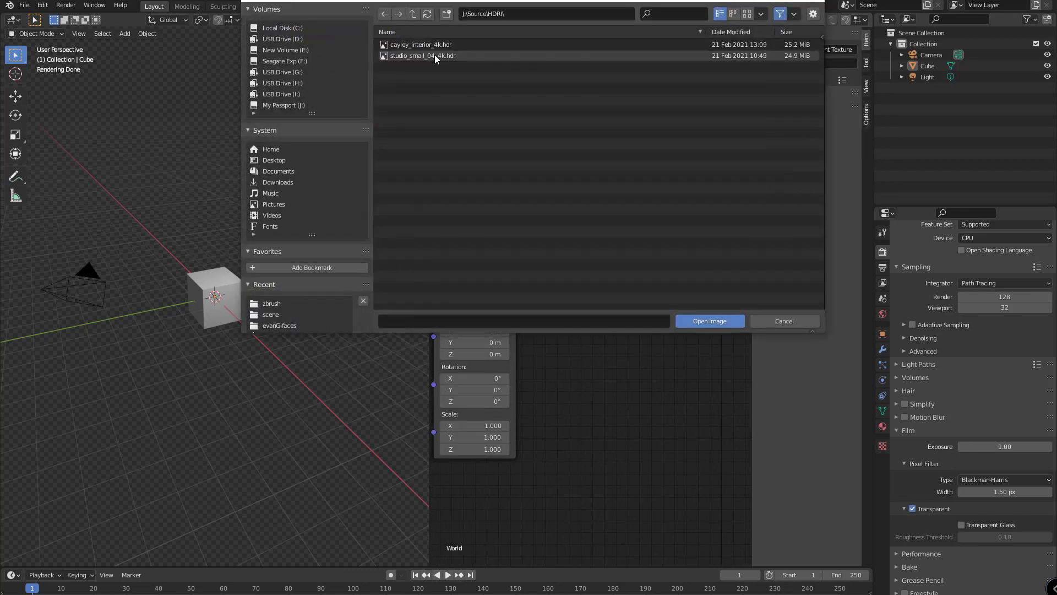
left_click(434, 55)
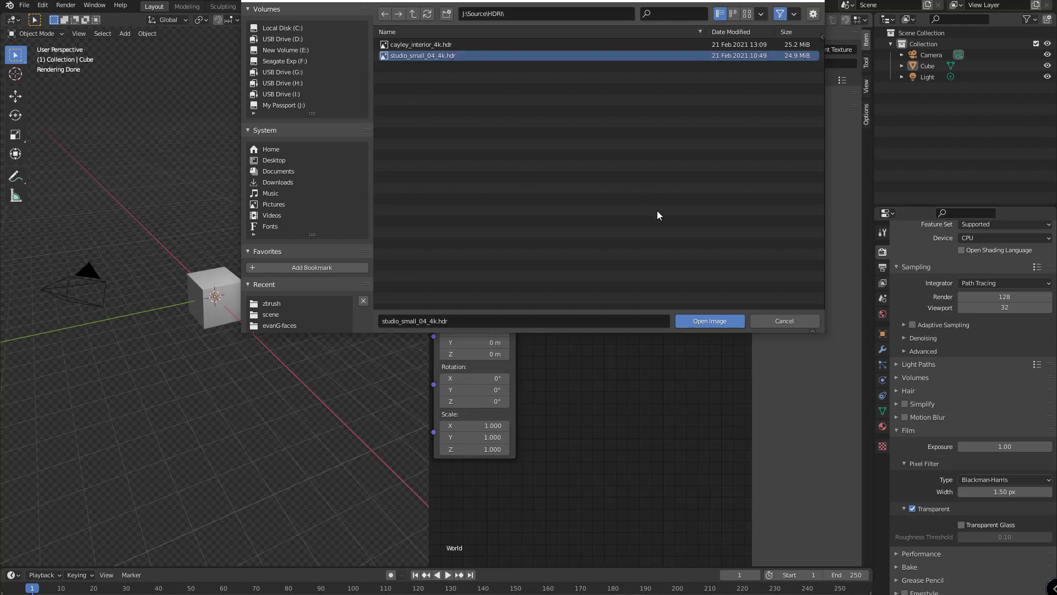
left_click(709, 321)
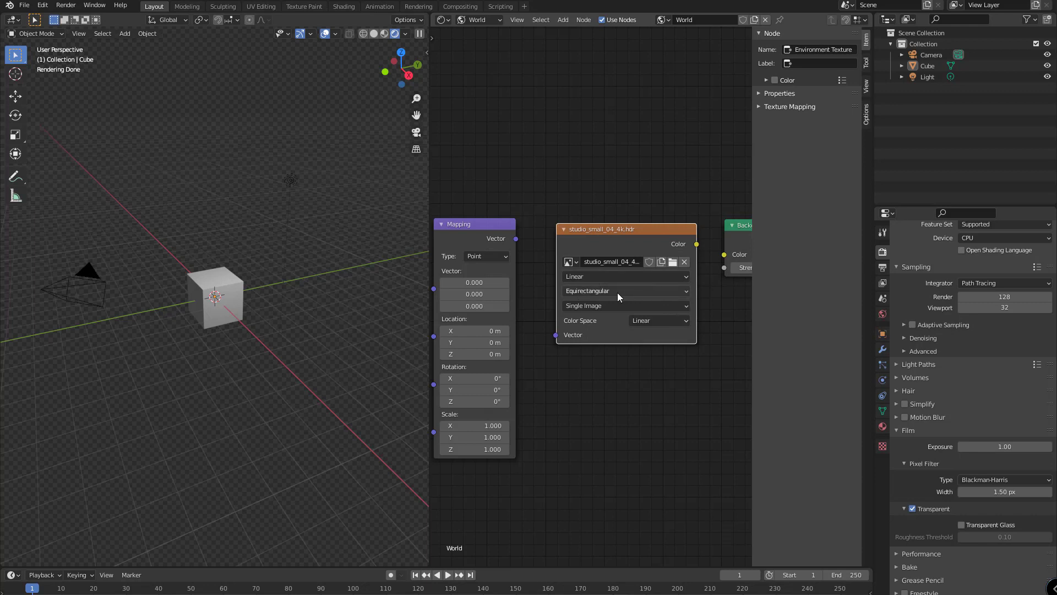
Adjust the Environment Texture node's position and connect its Color output to the Background node's Color input.
key("g")
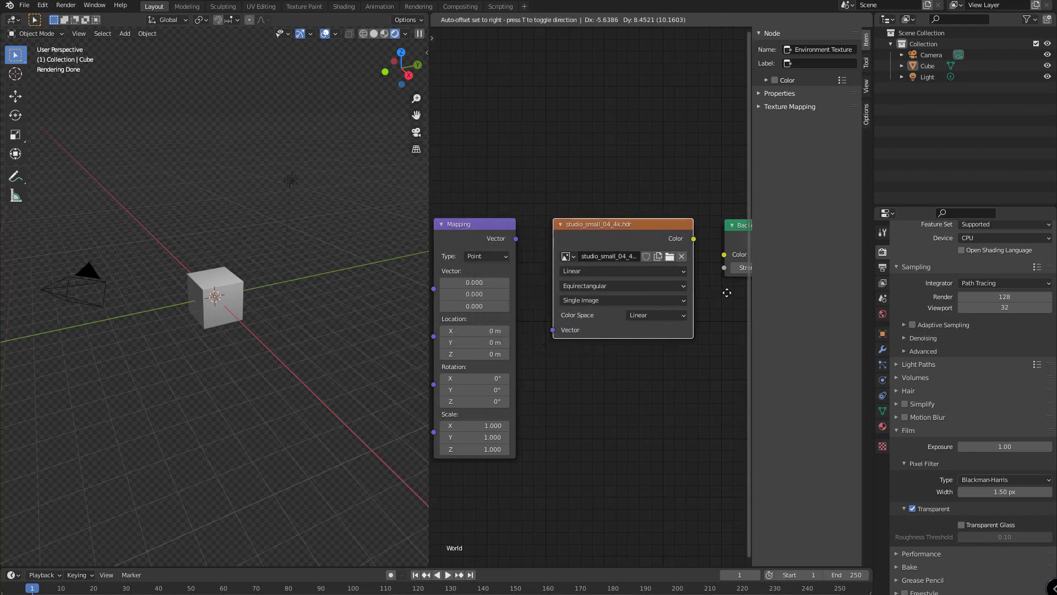
left_click(729, 298)
middle_click_drag(696, 377, 615, 385)
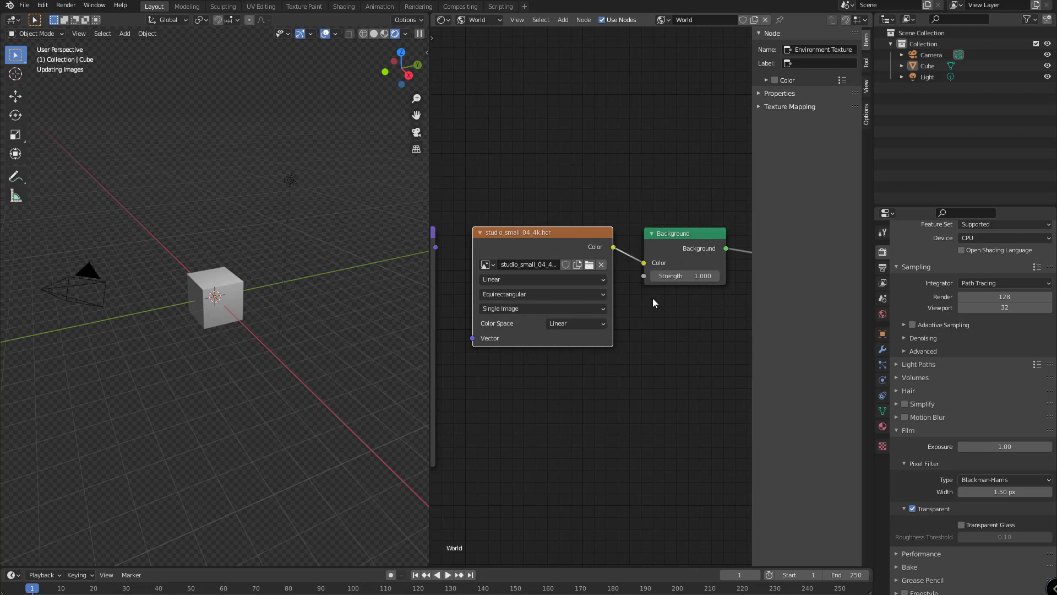
middle_click_drag(687, 350, 498, 344)
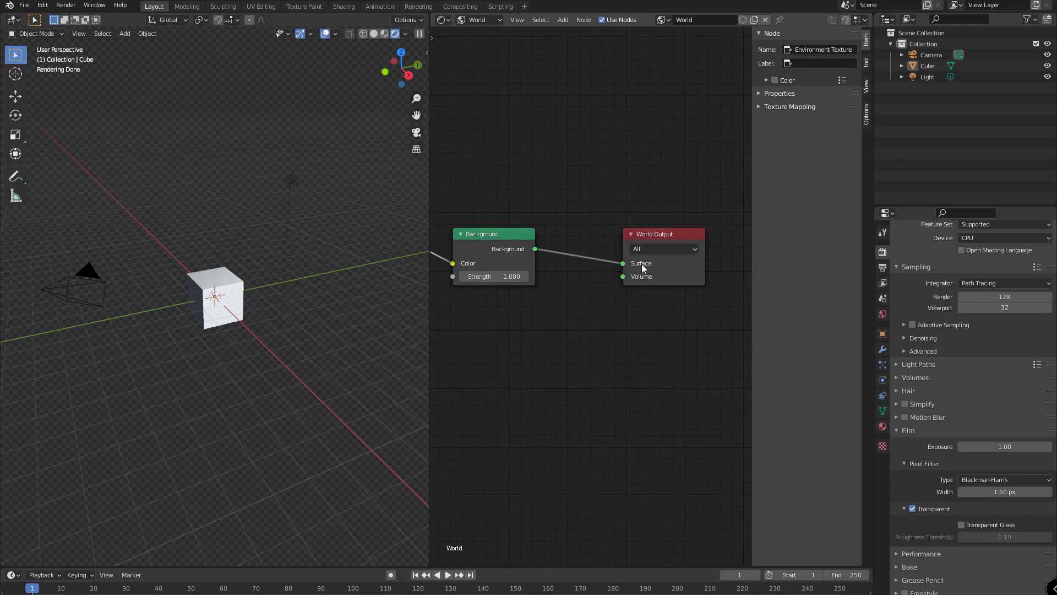
middle_click_drag(541, 346, 372, 354)
Link Texture Coordinate's Generated output to the Mapping Vector input, and Mapping's Vector output to the Environment Texture's Vector input.
middle_click_drag(537, 386, 716, 378)
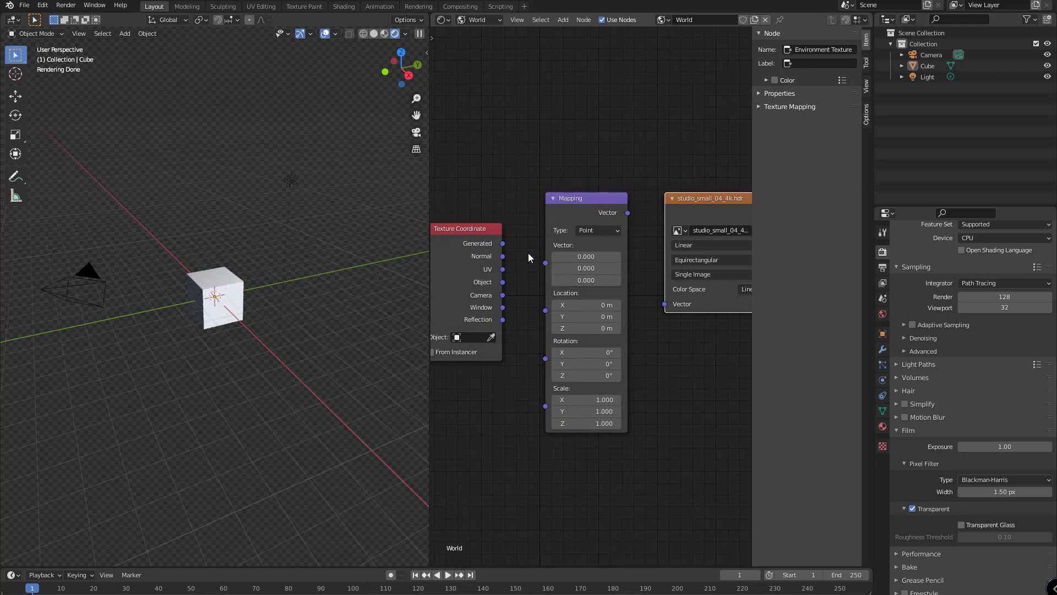
left_click_drag(462, 230, 548, 268)
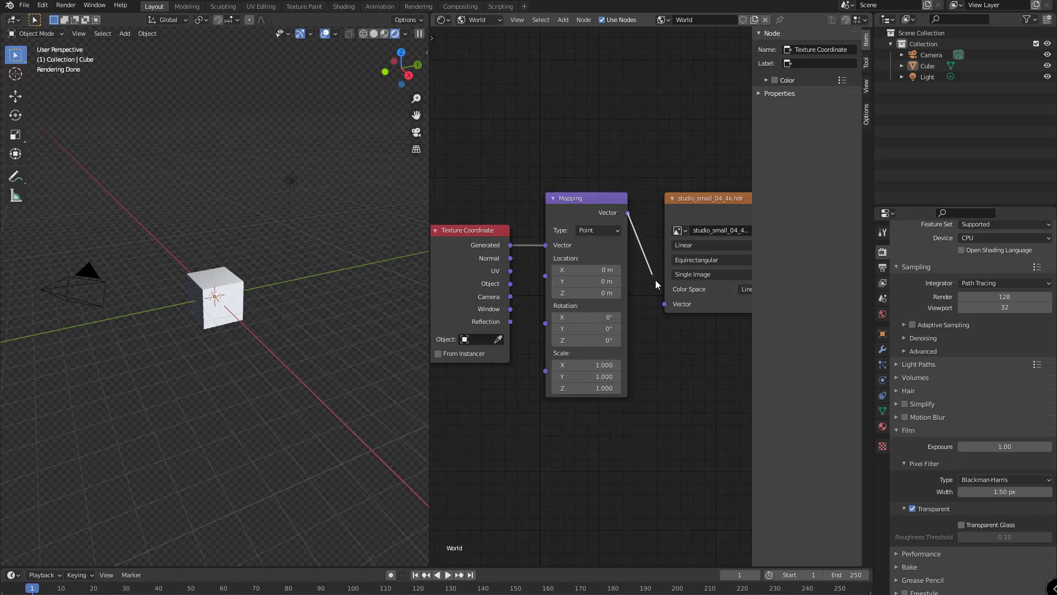
left_click_drag(658, 284, 663, 303)
Compare the rendered viewport's lighting with Scene World off and on, leaving it on.
left_click(406, 36)
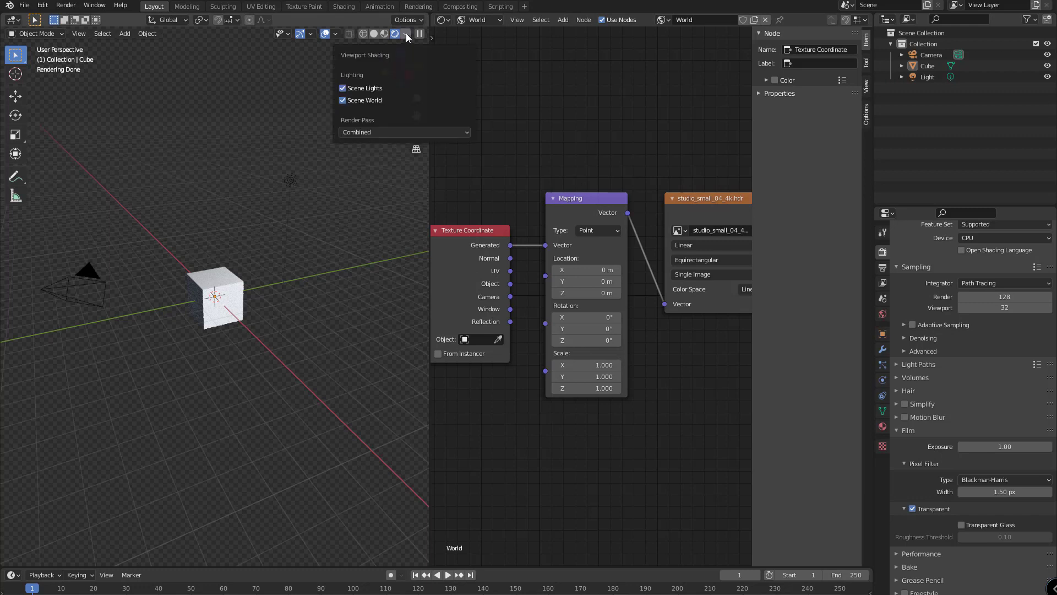
left_click(342, 100)
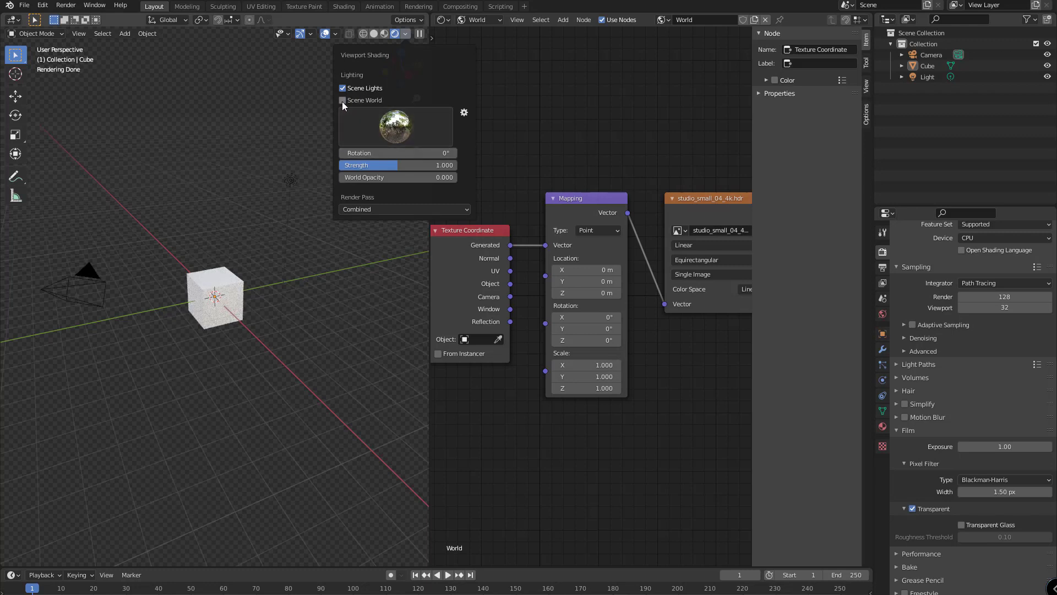
left_click(343, 100)
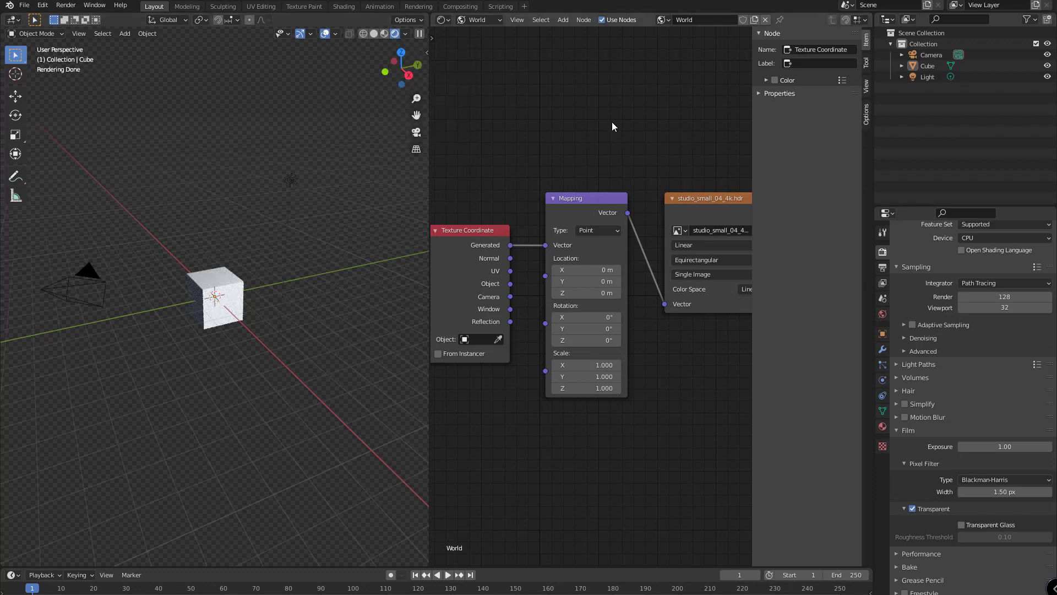
left_click(485, 19)
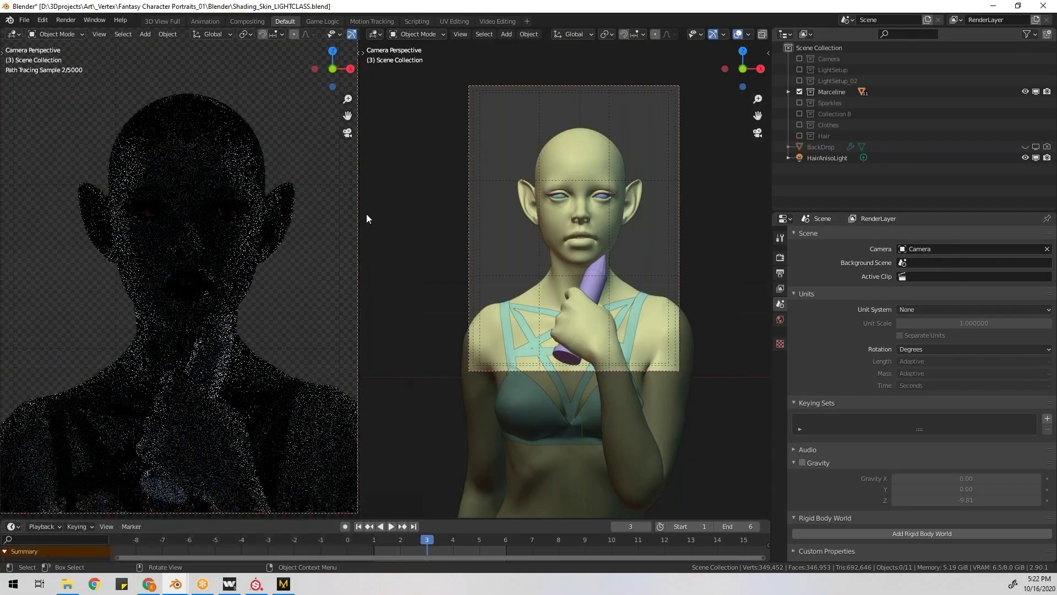
Narrow the rendered camera view and show the whole character from the front in the larger viewport.
left_click_drag(358, 220, 306, 223)
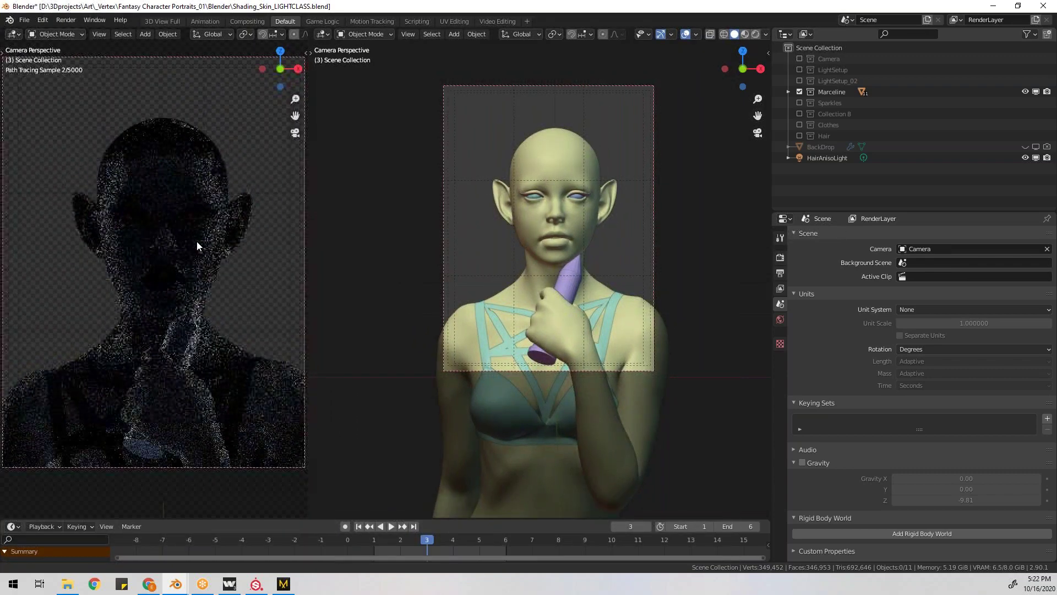
middle_click_drag(571, 293, 646, 273)
scroll(526, 333, "down", 7)
key("KP_1")
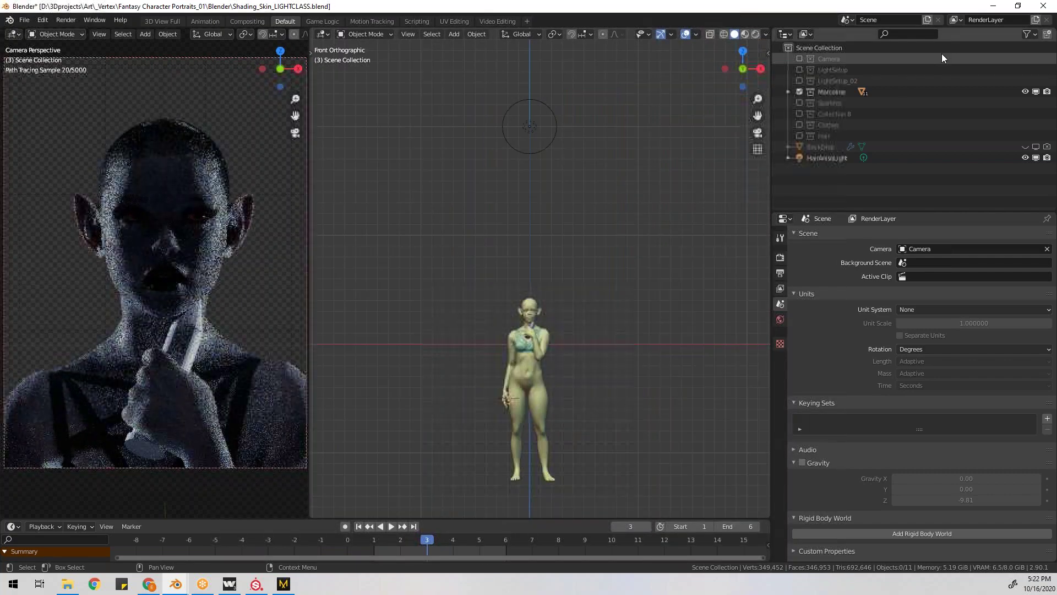
Create a collection named LIGHTS and add a Sun light in it, placed above the character.
left_click(1047, 34)
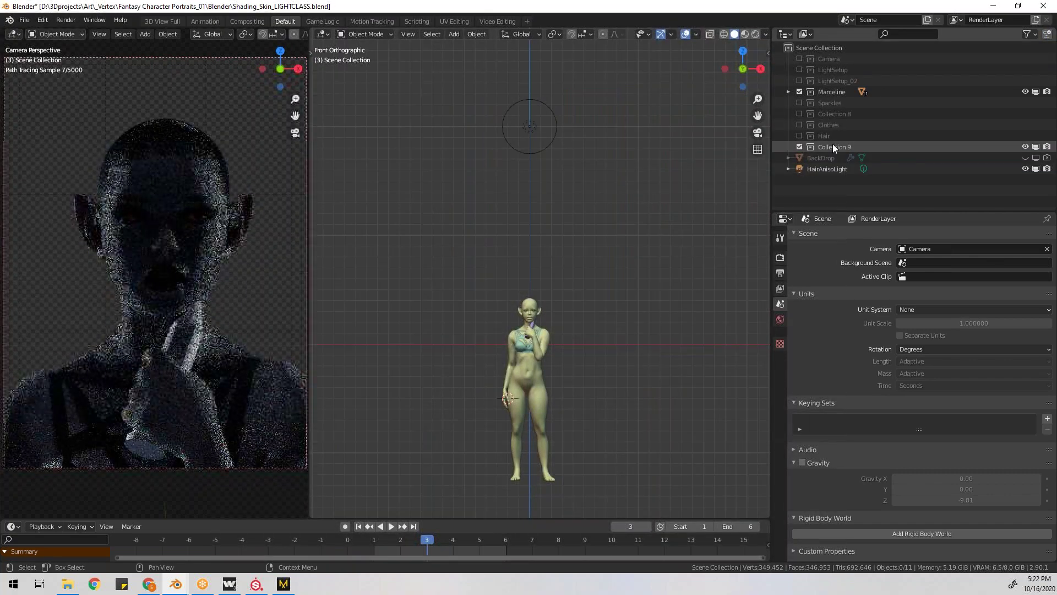
left_click(454, 34)
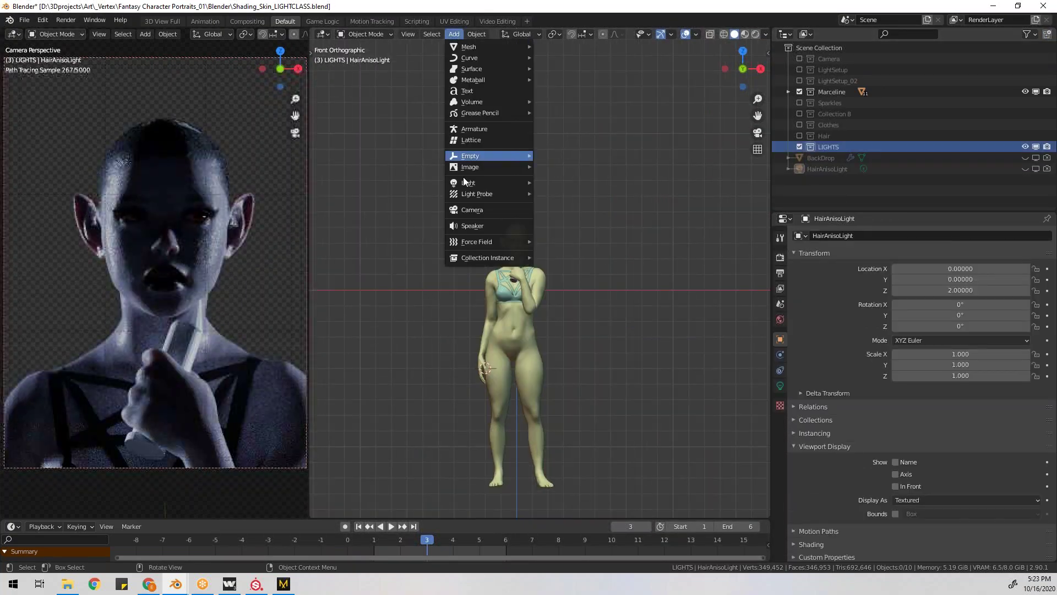
mouse_move(484, 183)
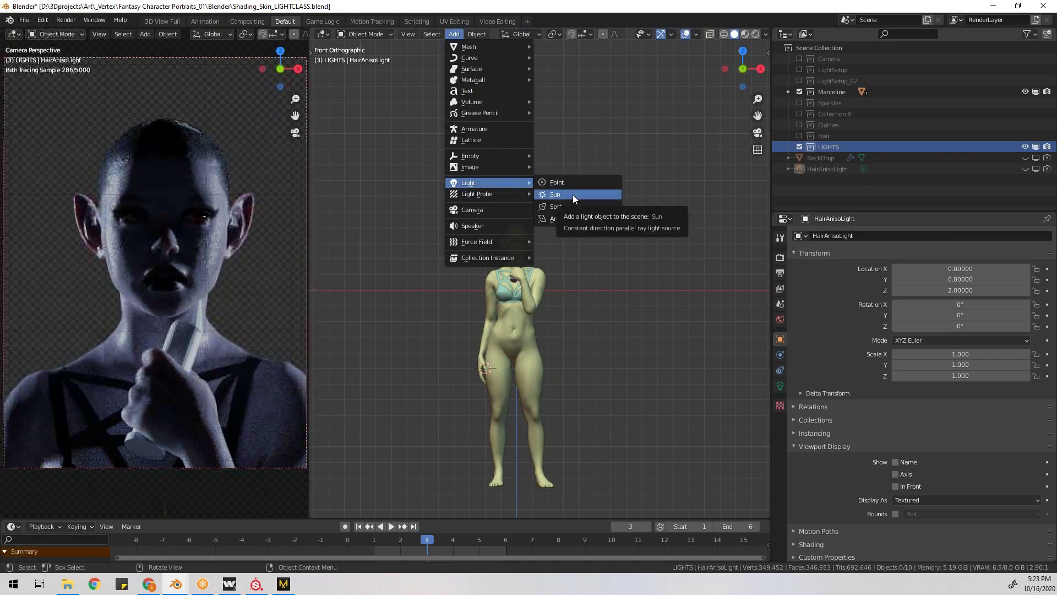
left_click(589, 193)
key("g")
left_click(547, 126)
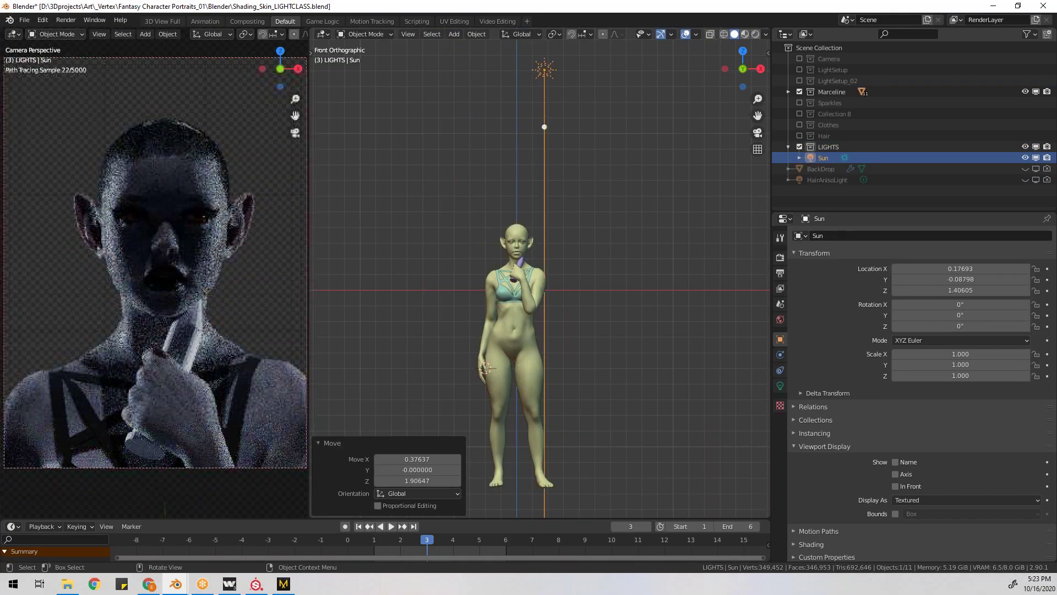
Rotate the Sun in front and side views to aim diagonally down at the character, and move it farther to her side.
left_click_drag(546, 126, 503, 164)
key("KP_3")
left_click_drag(525, 148, 562, 152)
key("KP_1")
key("g")
left_click(572, 124)
key("KP_3")
Set the World background's strength to 0 so that only the Sun lights the character.
scroll(837, 379, "down", 7)
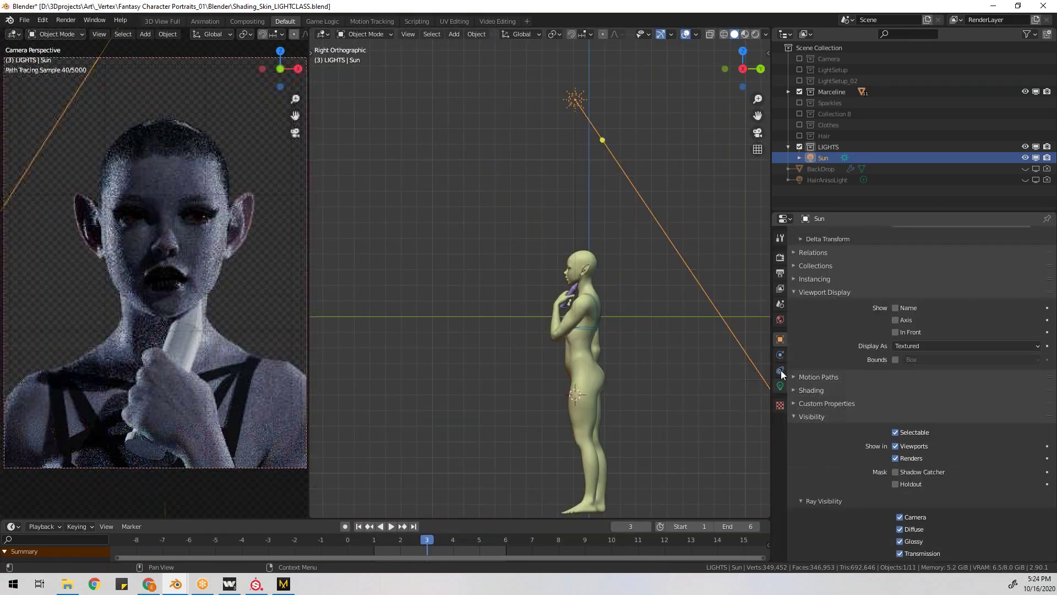
left_click(780, 385)
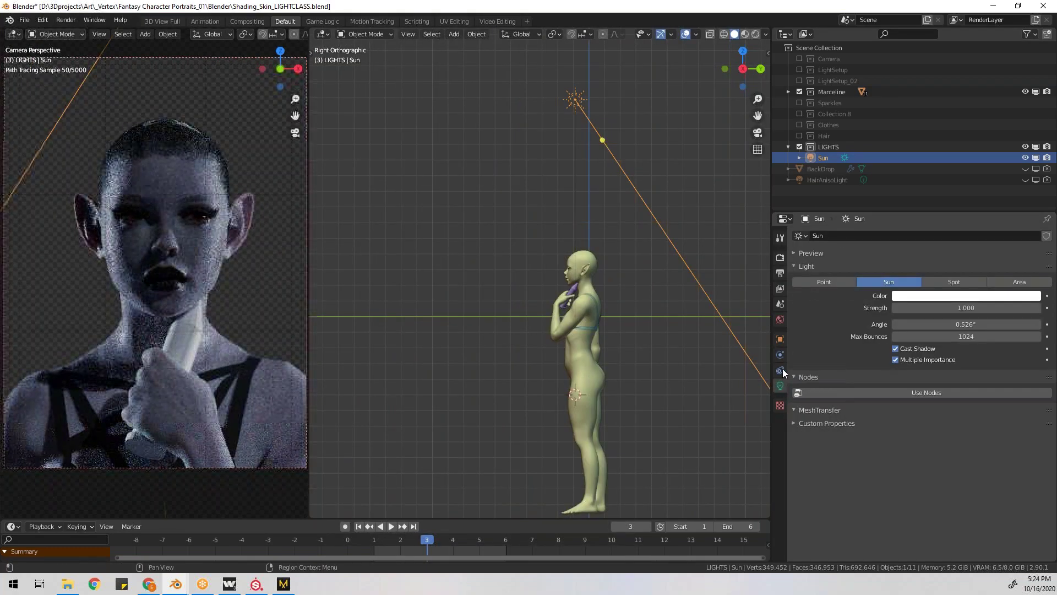
left_click(781, 319)
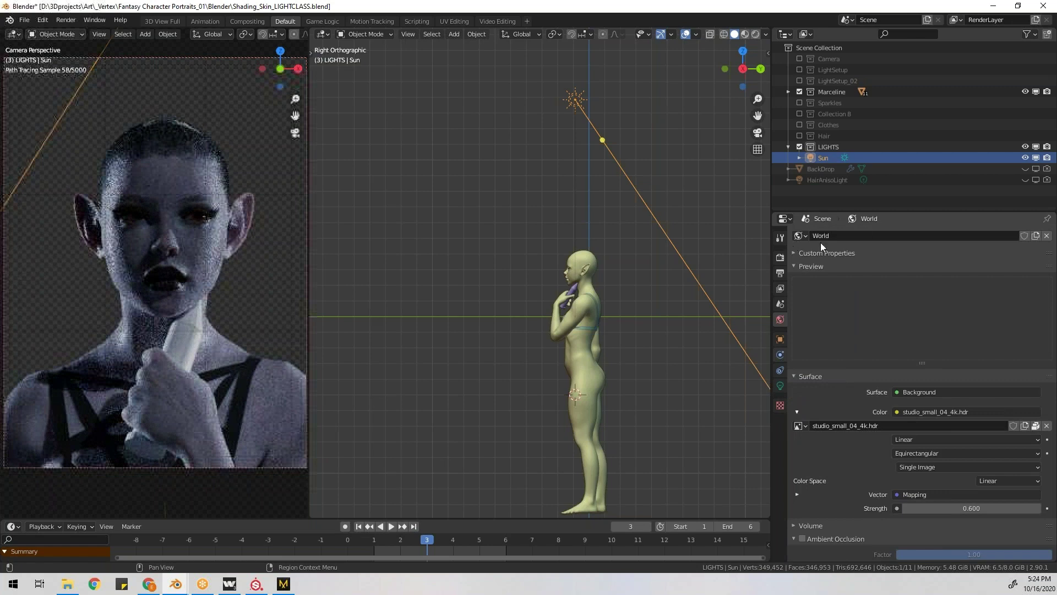
left_click(974, 508)
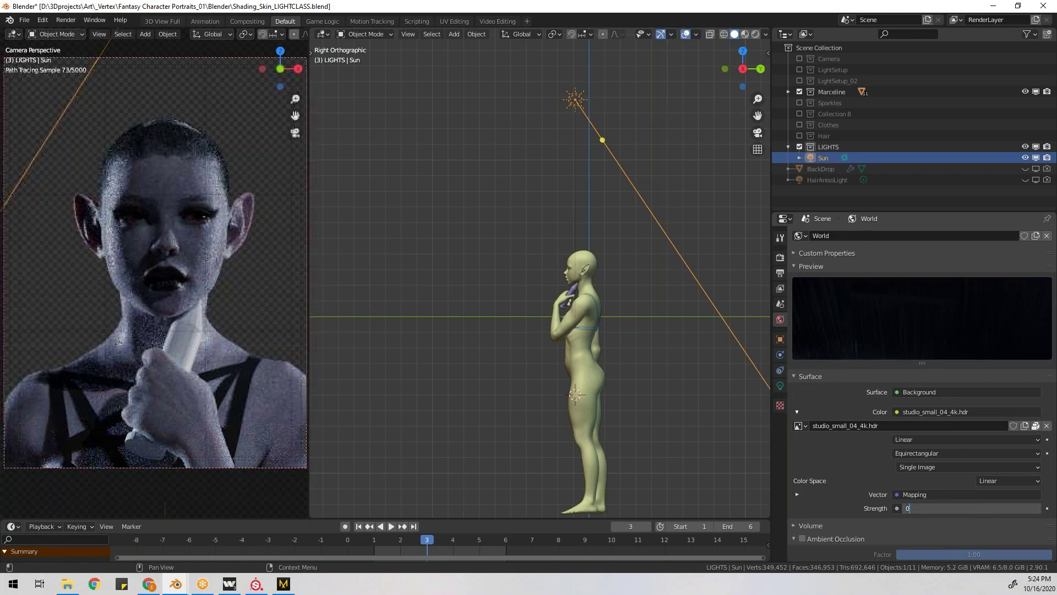
type("0")
key("Return")
Examine the Sun's location and rotation values and its direction from the front, side and an angled view.
key("KP_1")
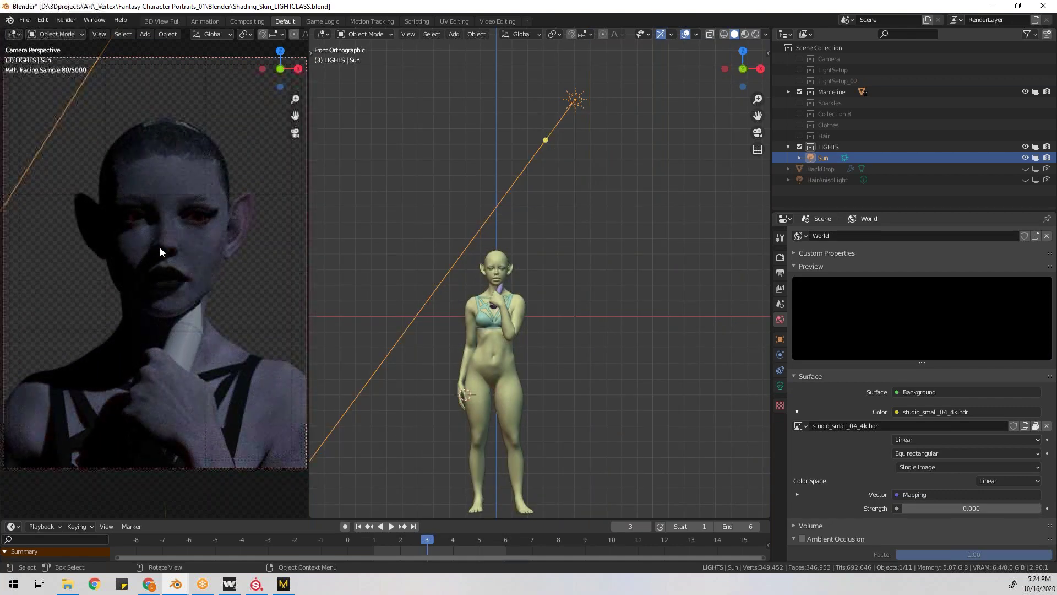
key("KP_3")
key("n")
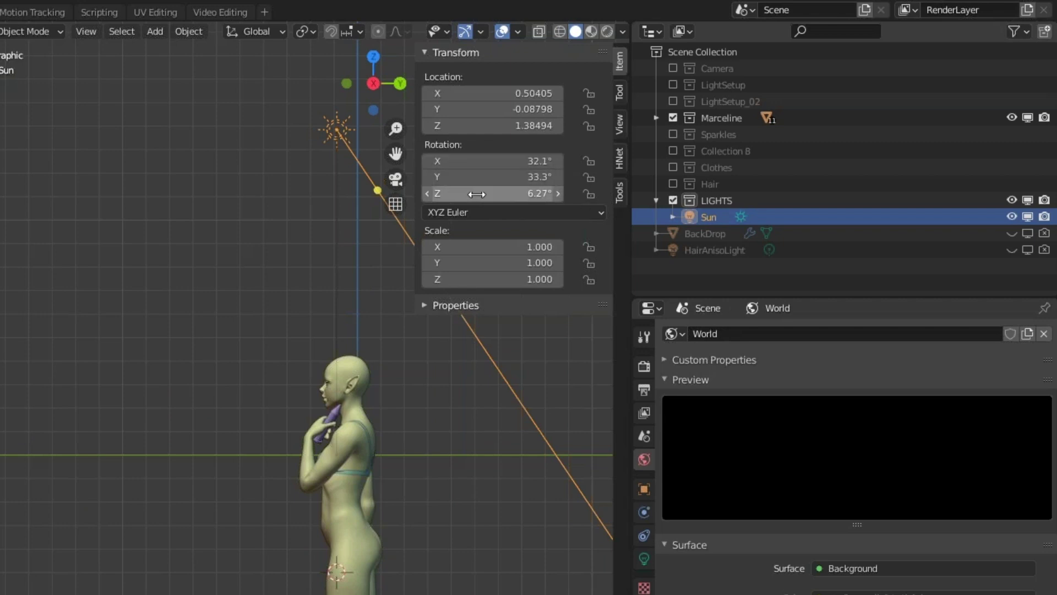
middle_click_drag(306, 374, 351, 377)
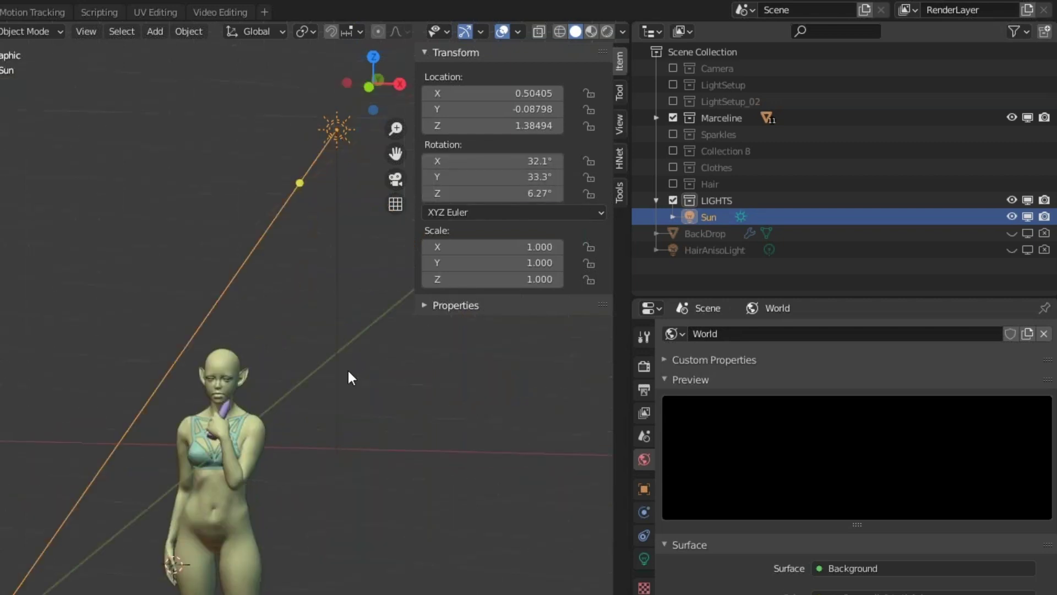
key("KP_1")
Set the Sun light's strength to 3.5.
left_click(780, 386)
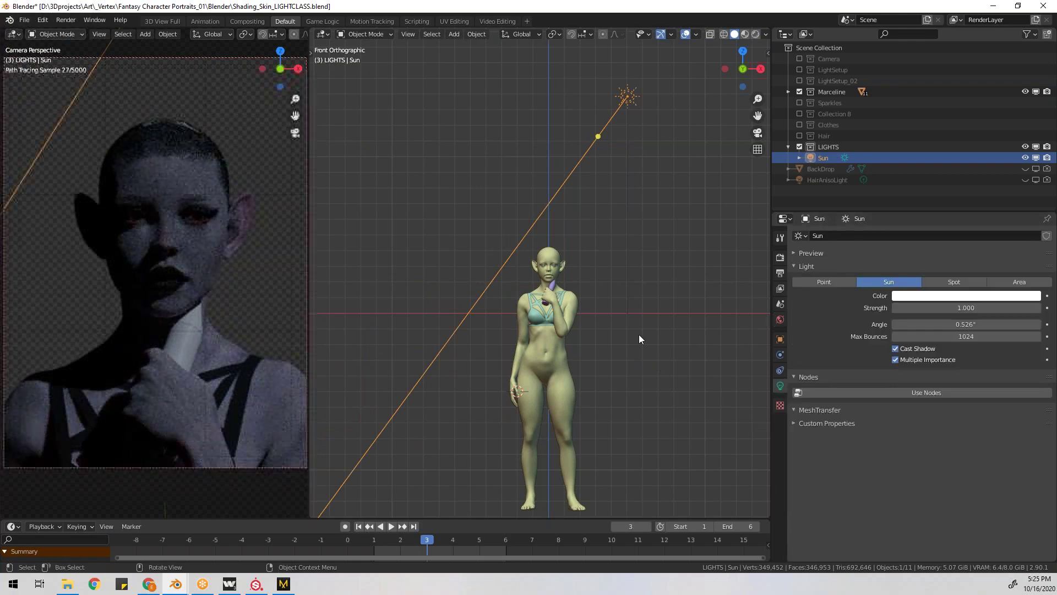
left_click(966, 308)
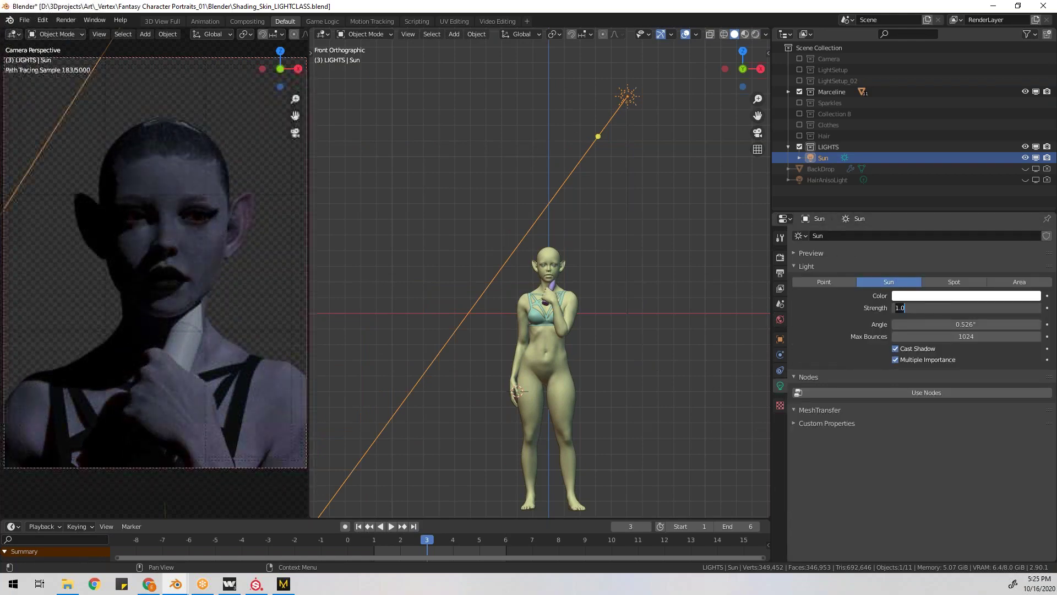
key("Return")
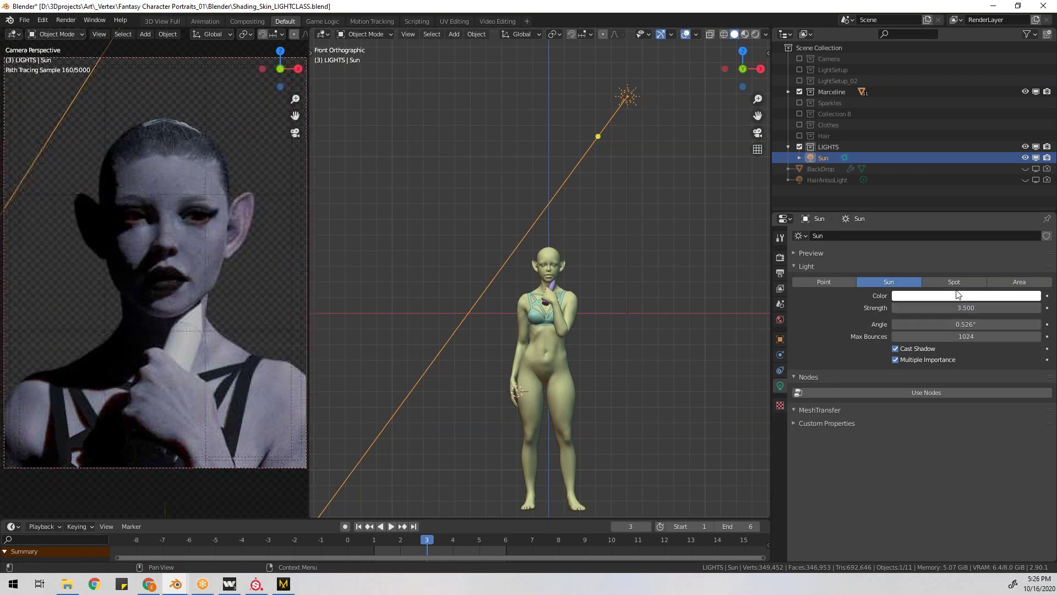
Tint the Sun light a salmon orange.
left_click(954, 297)
left_click(989, 186)
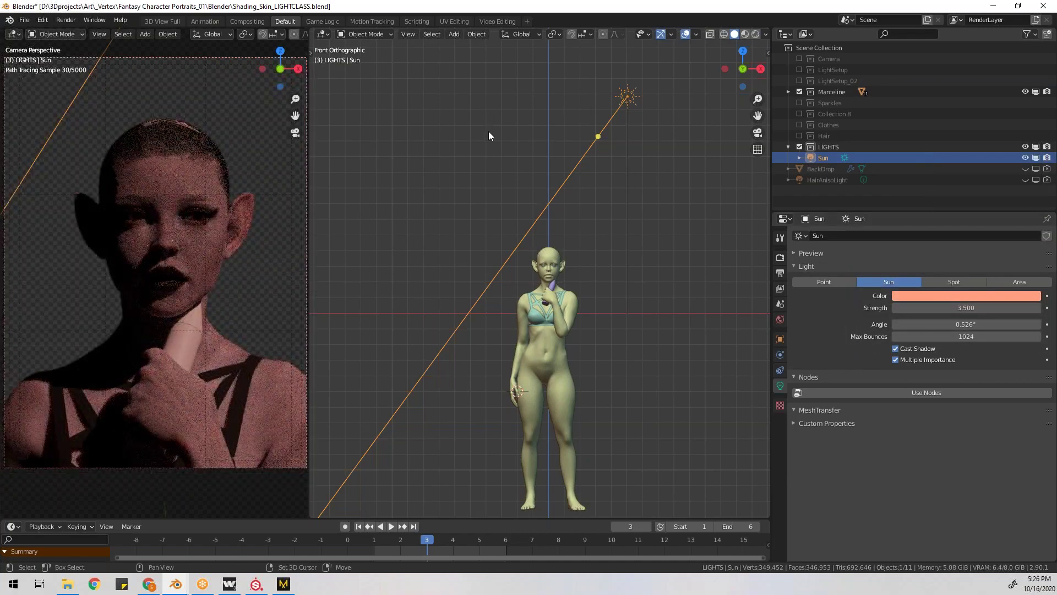
Duplicate the Sun to the character's other side and rotate the copy in front and side views to aim diagonally down at her.
key("shift+d")
left_click(343, 203)
key("r")
left_click(674, 197)
key("KP_3")
key("r")
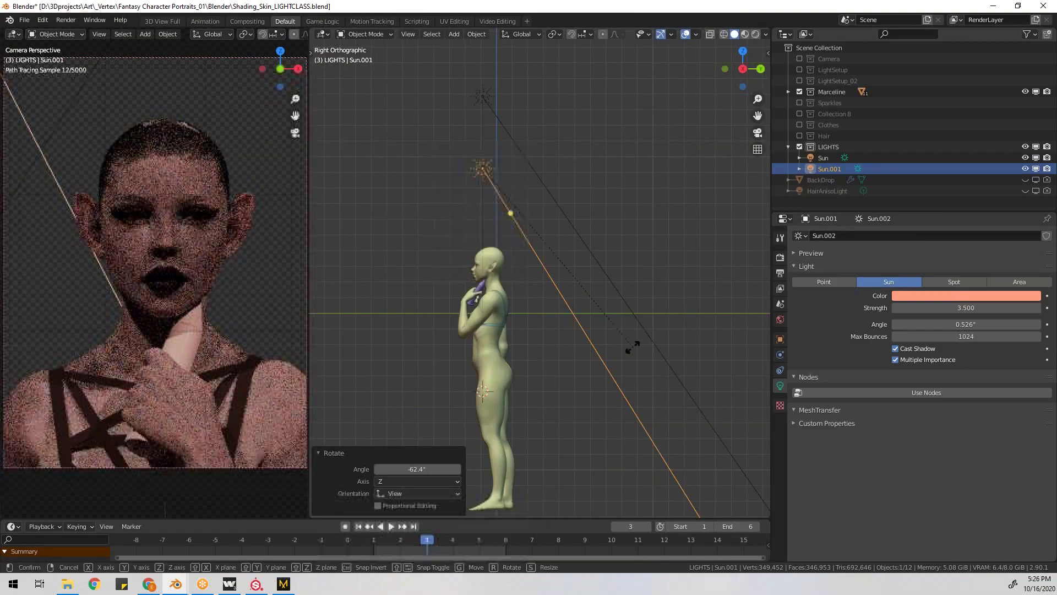
left_click(507, 372)
key("KP_1")
Set the duplicated Sun's strength to 2 and its color to violet.
double_click(966, 308)
type("2")
key("Return")
left_click(965, 296)
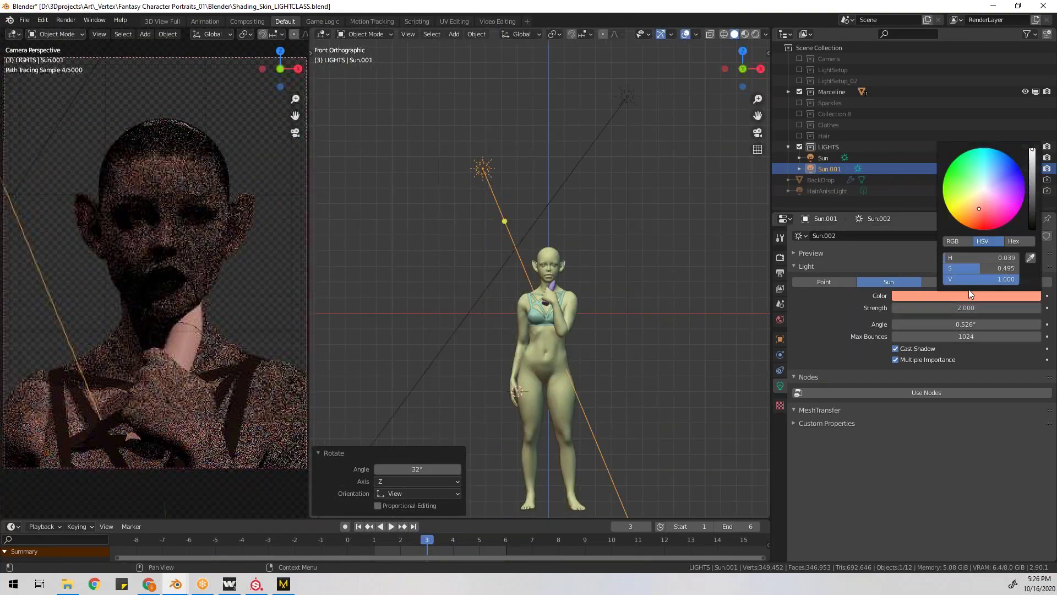
left_click(998, 178)
Delete the duplicated violet Sun.
left_click(482, 168)
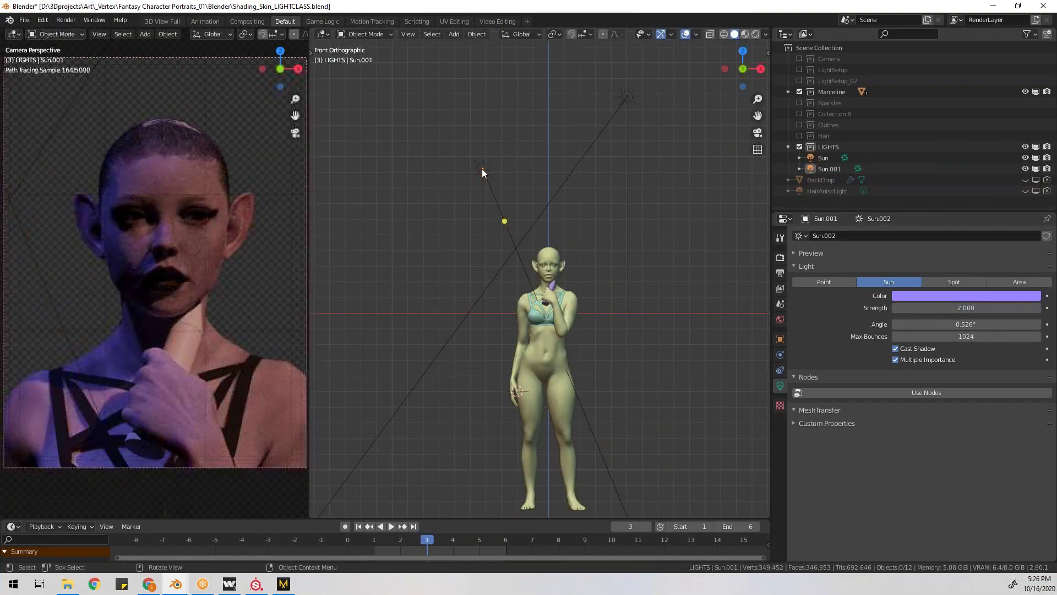
left_click(484, 170)
key("x")
key("Return")
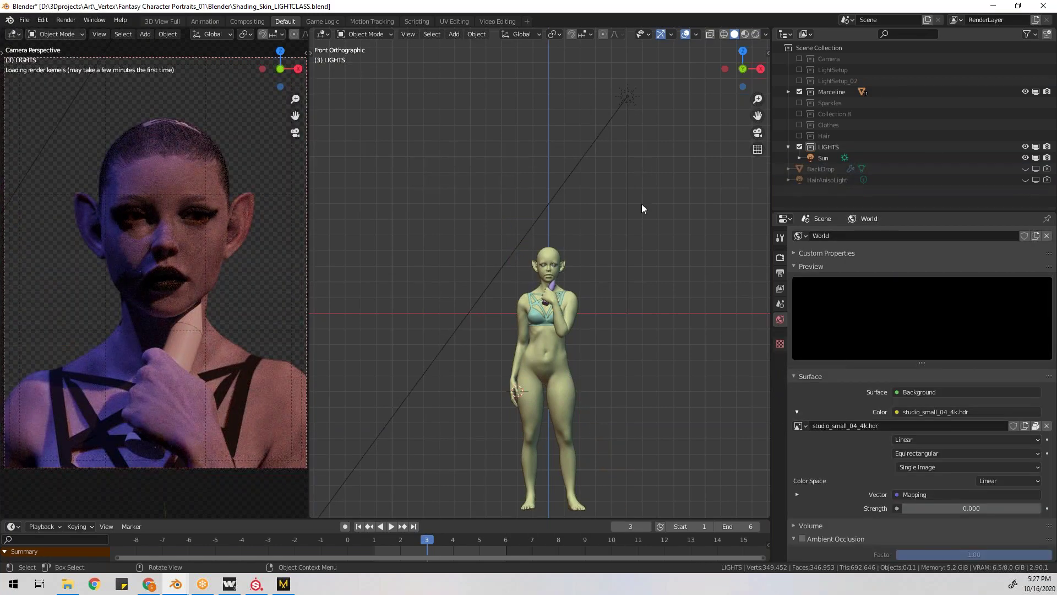
Tint the remaining Sun a pale warm cream and soften its shadows by setting its angle to 32.7°.
left_click(591, 150)
left_click(966, 296)
left_click(981, 193)
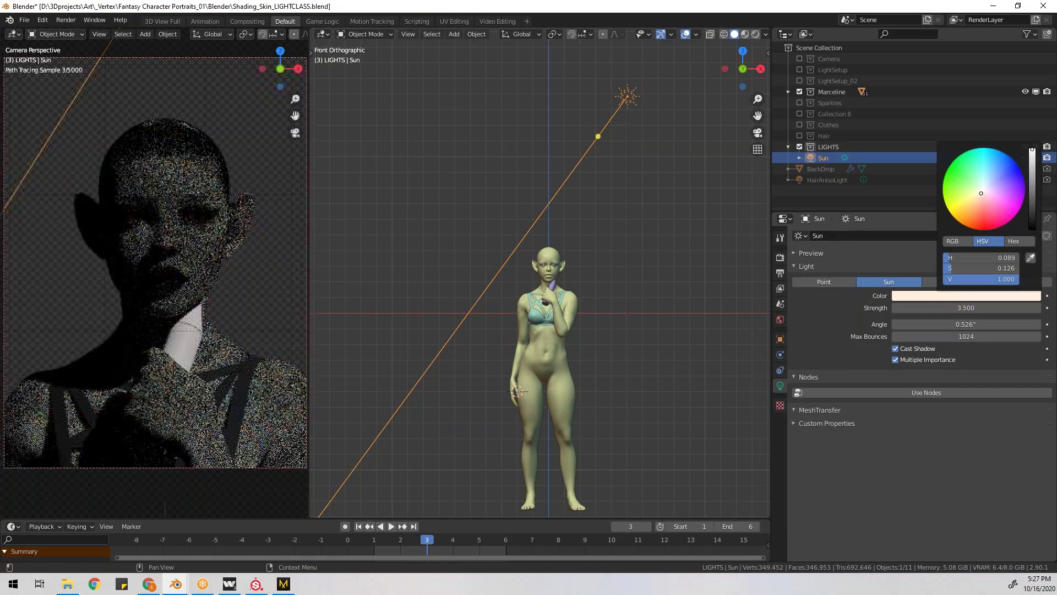
left_click_drag(981, 192, 981, 194)
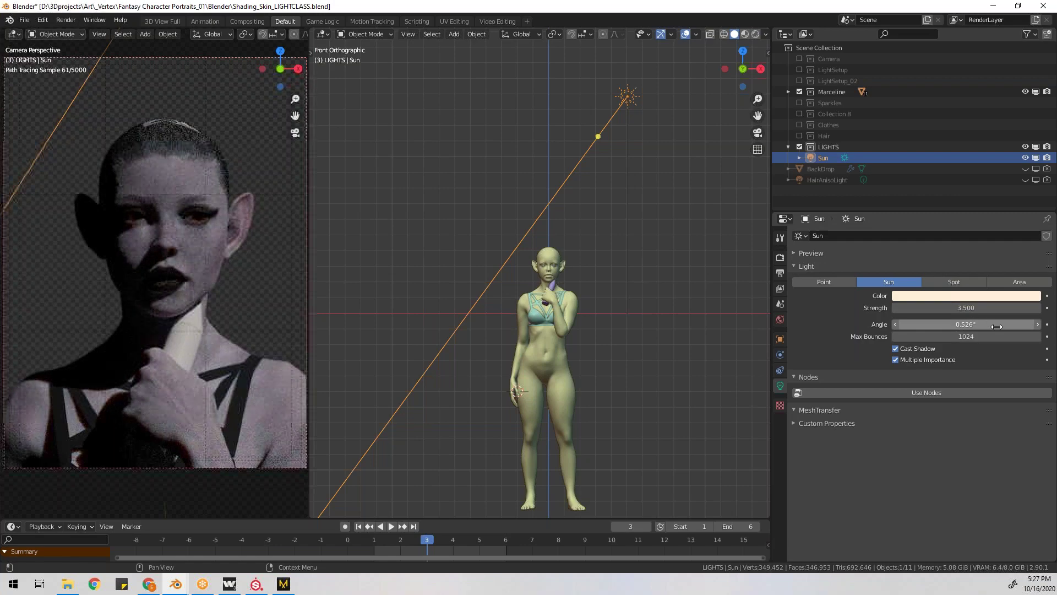
key("BackSpace")
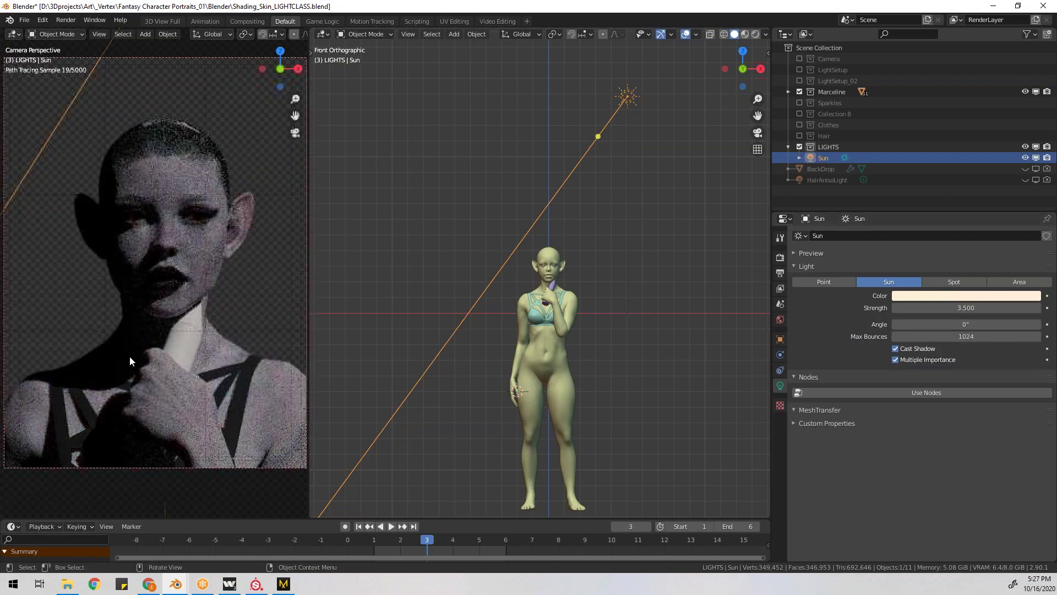
left_click_drag(965, 325, 1002, 325)
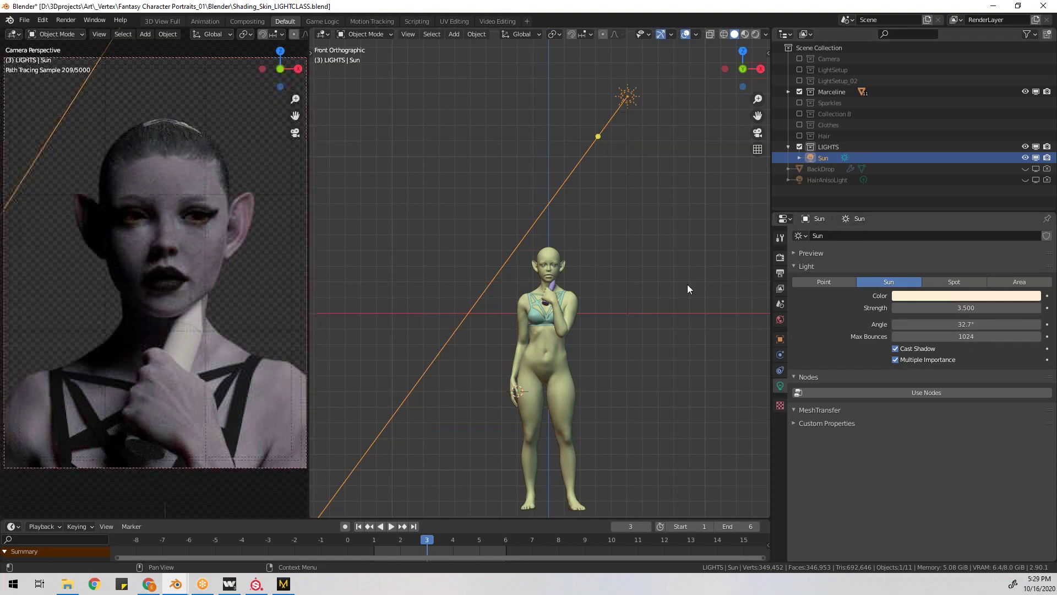
Raise the World background's strength to 0.6 to fill the shadows with the HDRI.
left_click(780, 320)
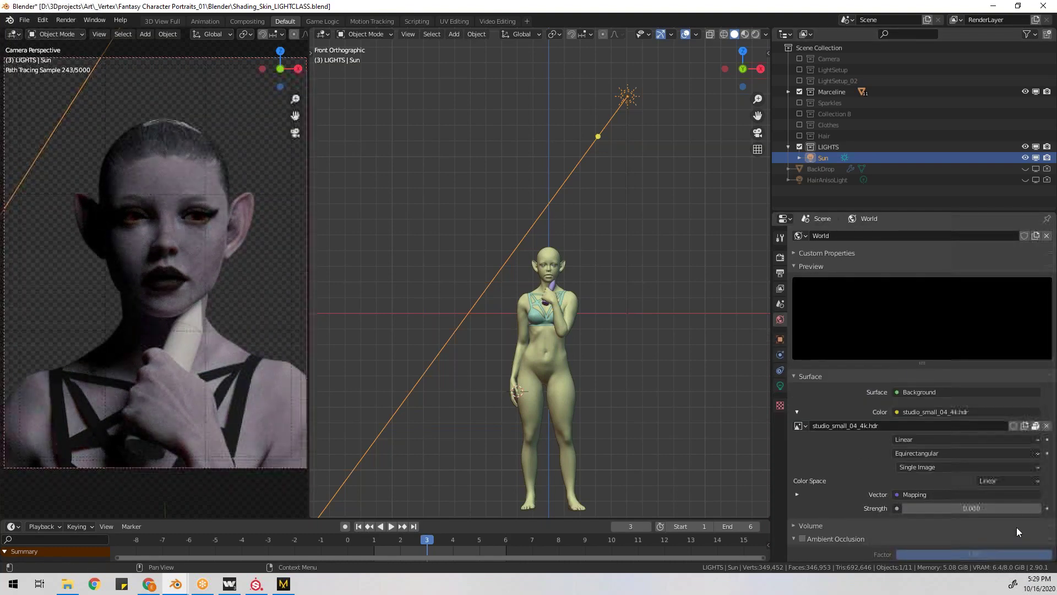
left_click(1037, 509)
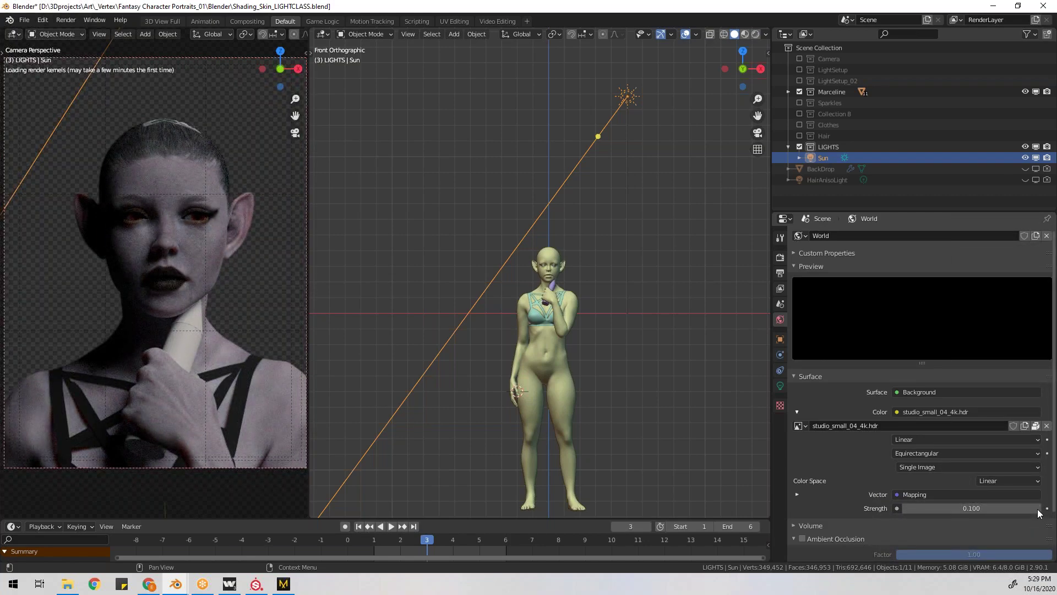
left_click(1037, 508)
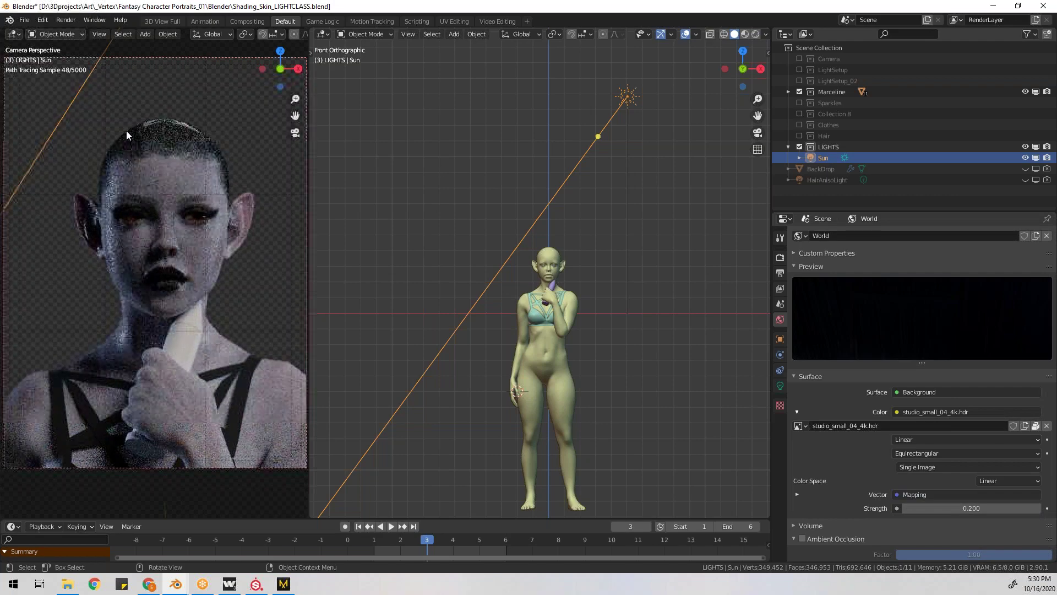
left_click(906, 508)
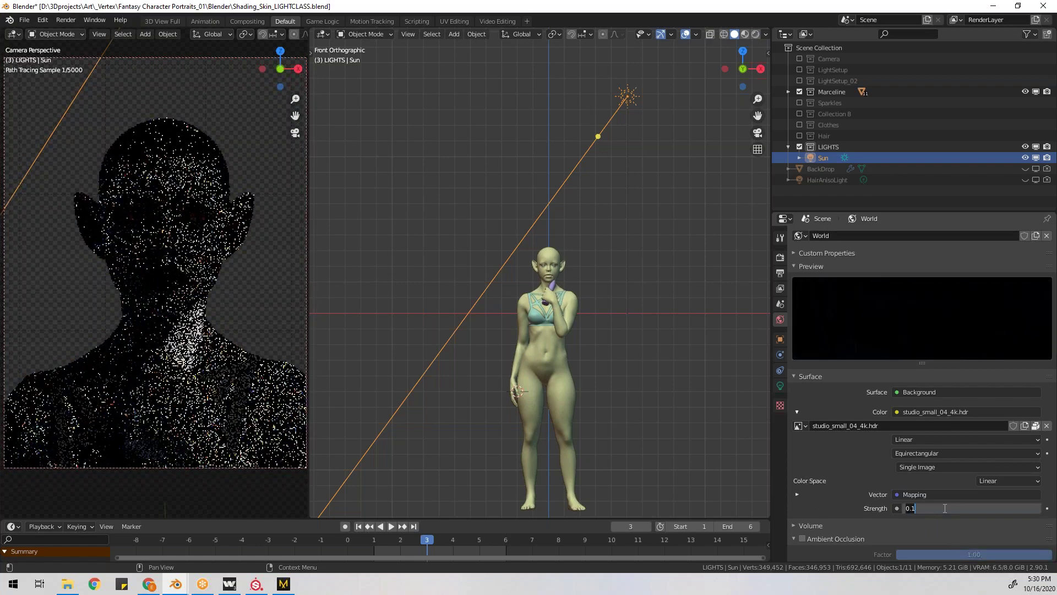
left_click(913, 508)
type("0.6")
key("Return")
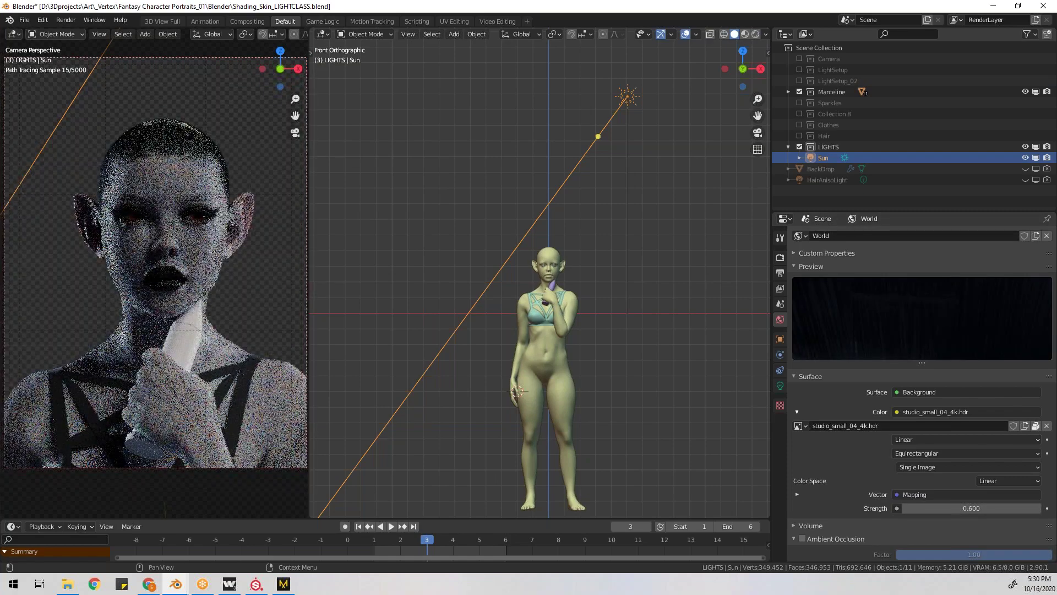
Split the front viewport to show the World nodes in a Shader Editor, and switch the camera view to solid shading.
left_click_drag(312, 30, 316, 310)
left_click(323, 34)
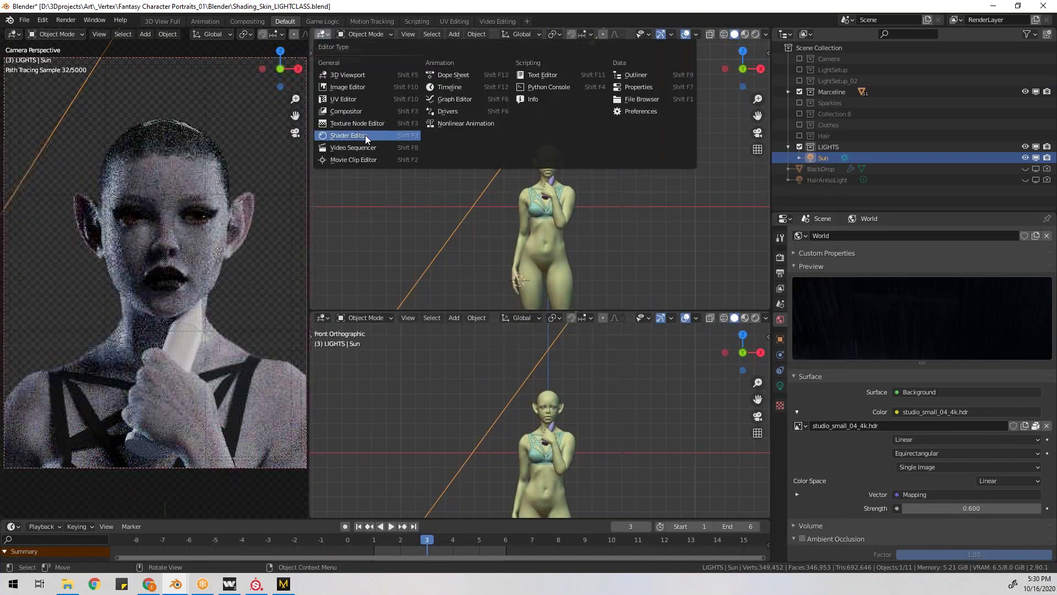
left_click(365, 136)
left_click(363, 37)
left_click(365, 55)
scroll(275, 34, "down", 5)
left_click(255, 35)
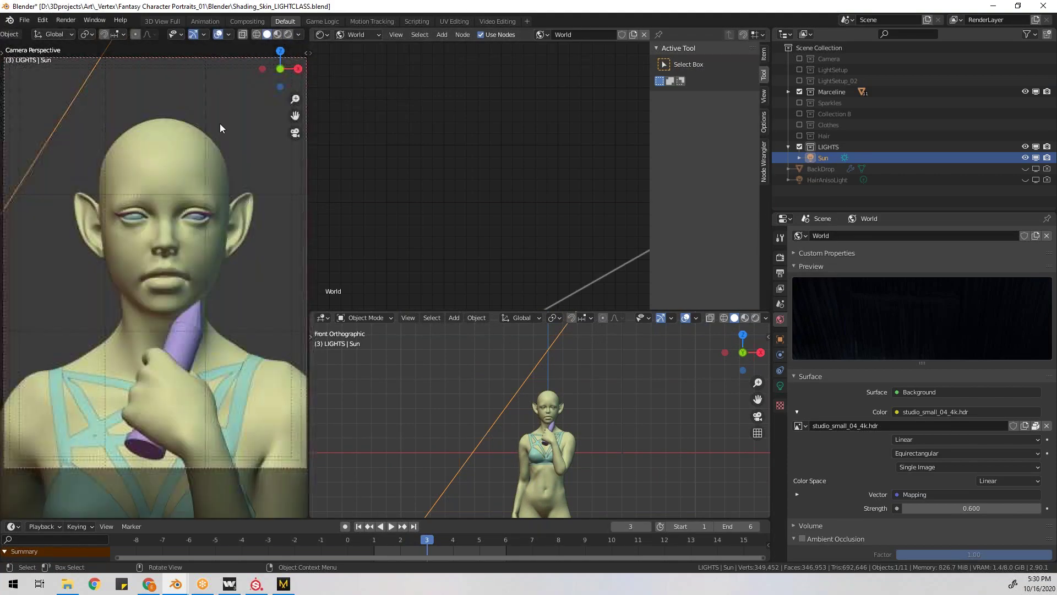
scroll(446, 186, "down", 10)
middle_click_drag(613, 285, 454, 126)
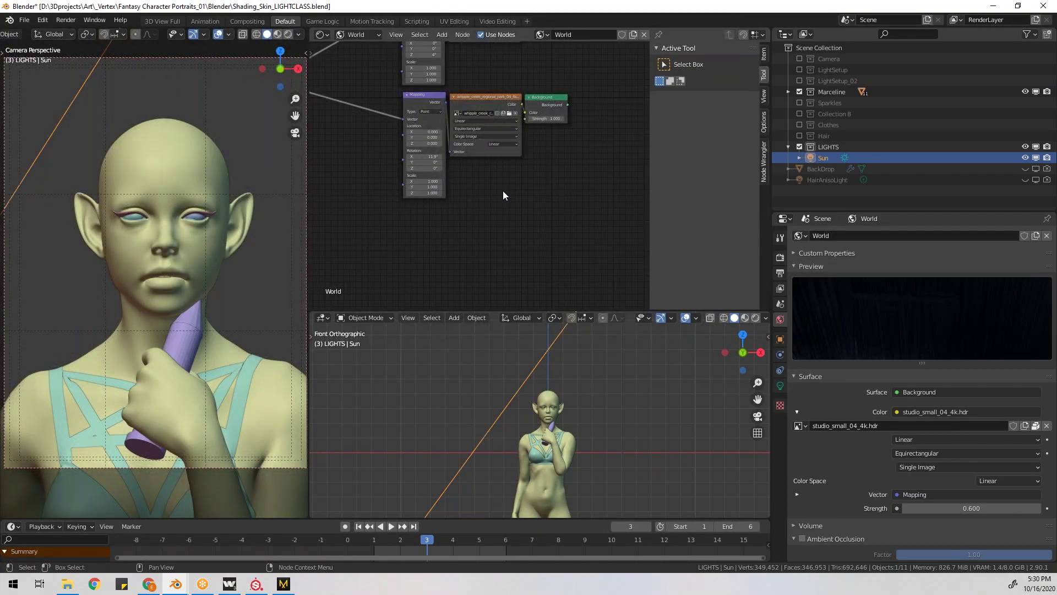
middle_click_drag(523, 193, 547, 230)
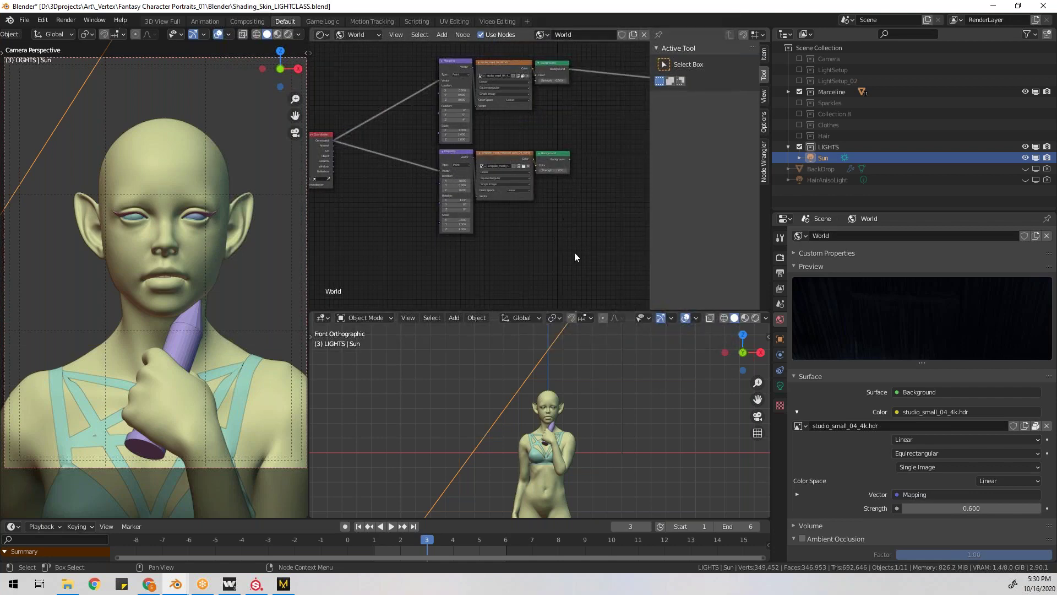
Duplicate the lower Mapping, Environment Texture and Background chain, then link the copy to the Texture Coordinate node and the World output.
key("b")
left_click_drag(574, 269, 439, 156)
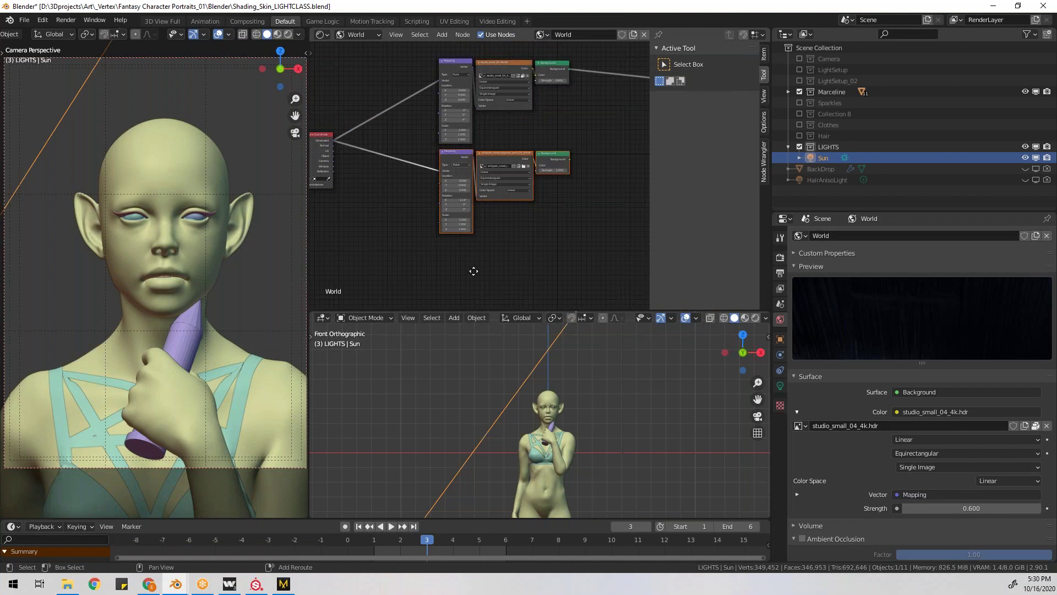
key("shift+d")
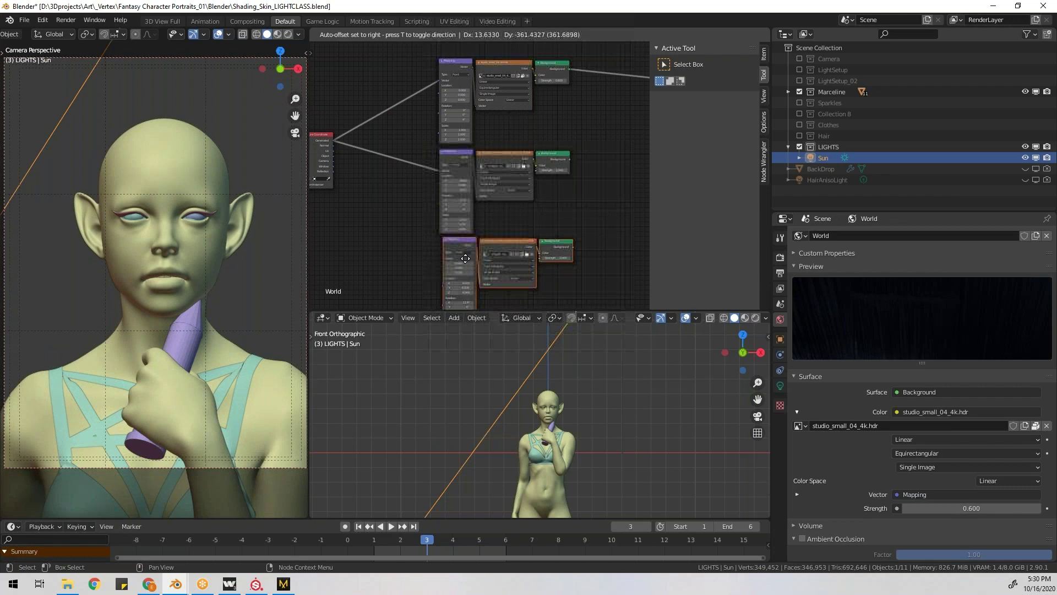
left_click(465, 259)
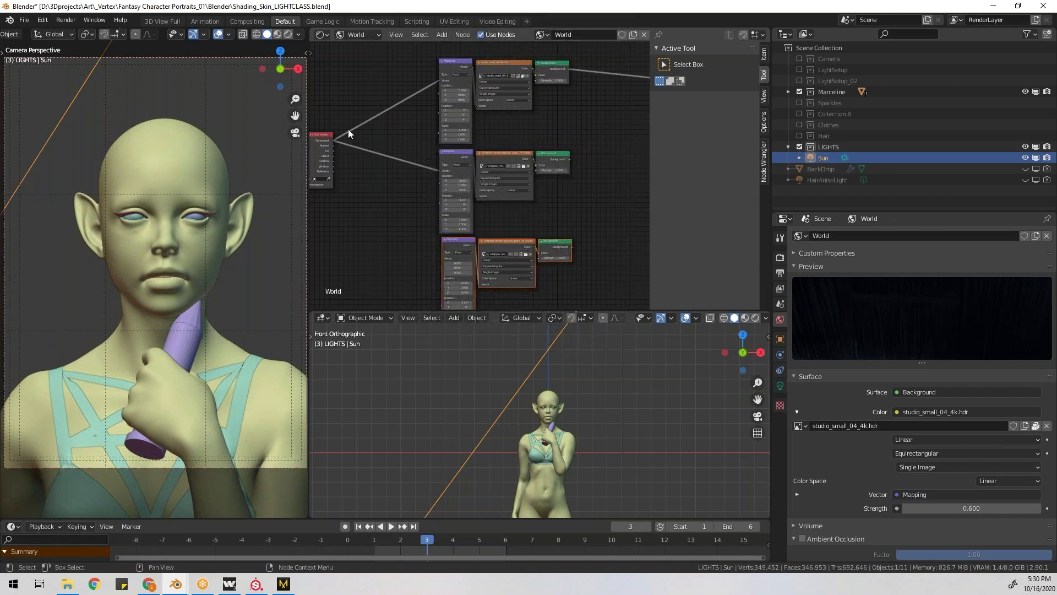
left_click_drag(333, 141, 408, 277)
left_click(564, 243, "ctrl+shift")
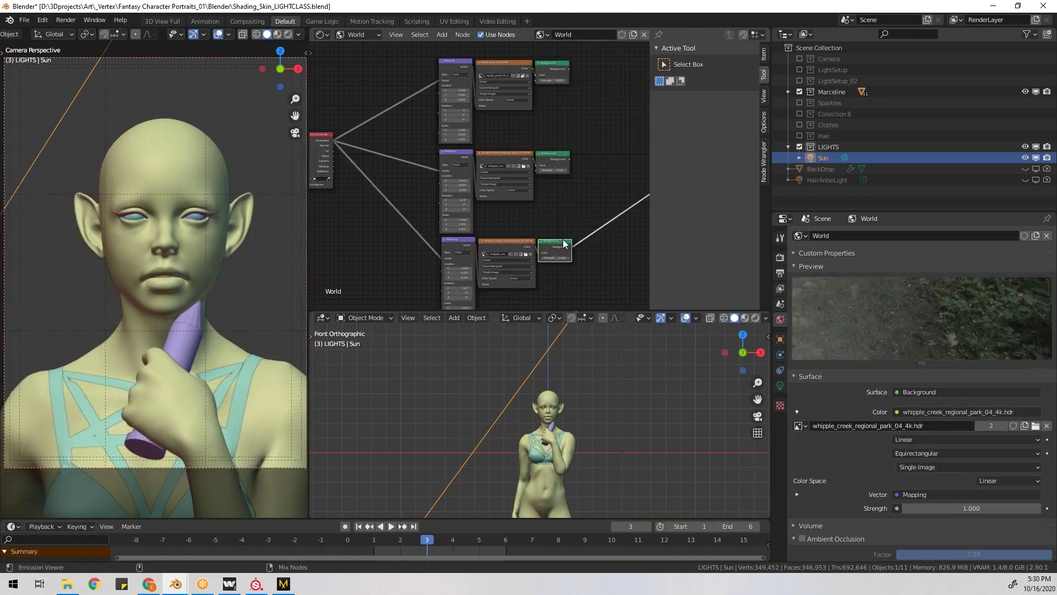
Replace the duplicated Environment Texture's image with cayley_interior_2k.hdr and return the camera view to rendered shading.
left_click(530, 254)
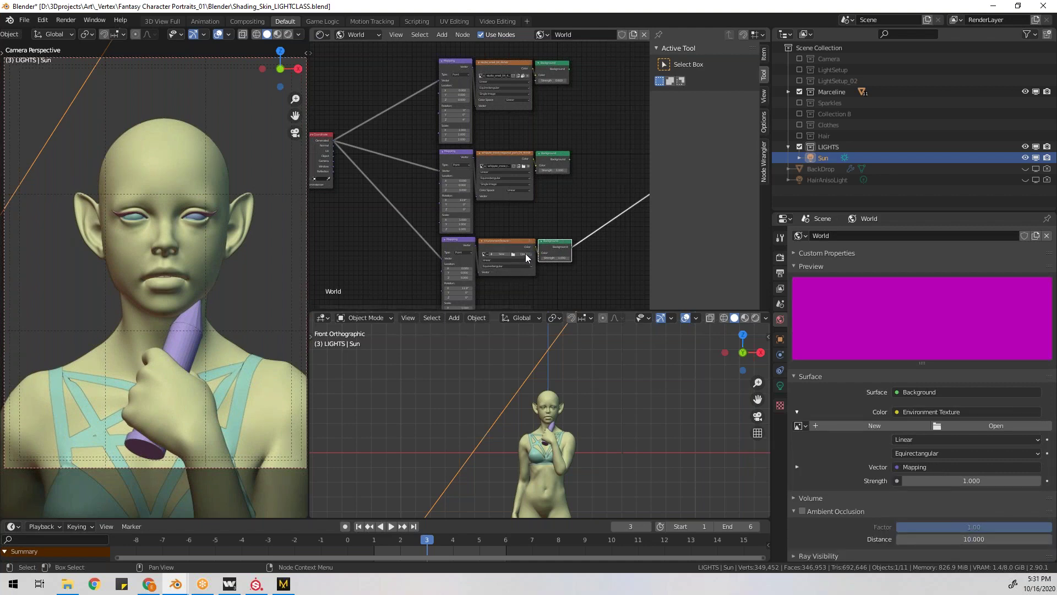
left_click(525, 254)
scroll(497, 309, "down", 2)
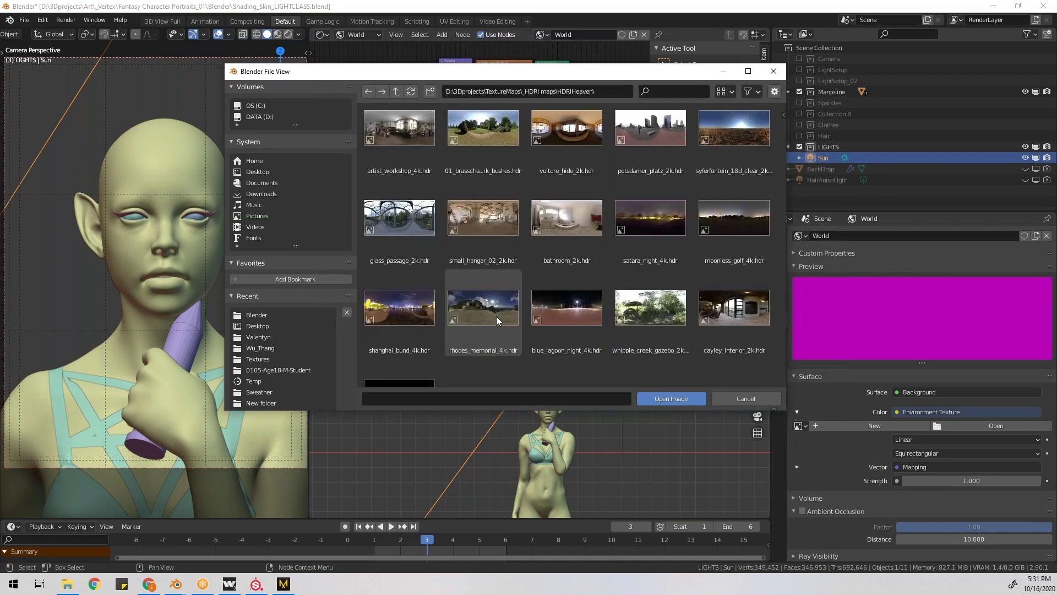
double_click(757, 316)
key("z")
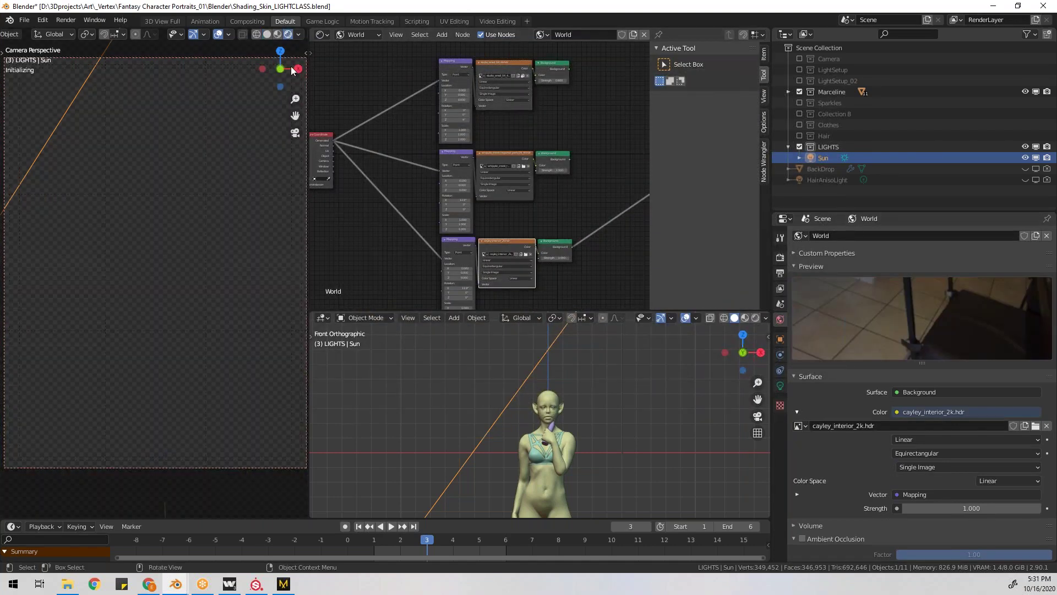
Set the X rotation of the new chain's Mapping node to 0°.
scroll(492, 226, "up", 3)
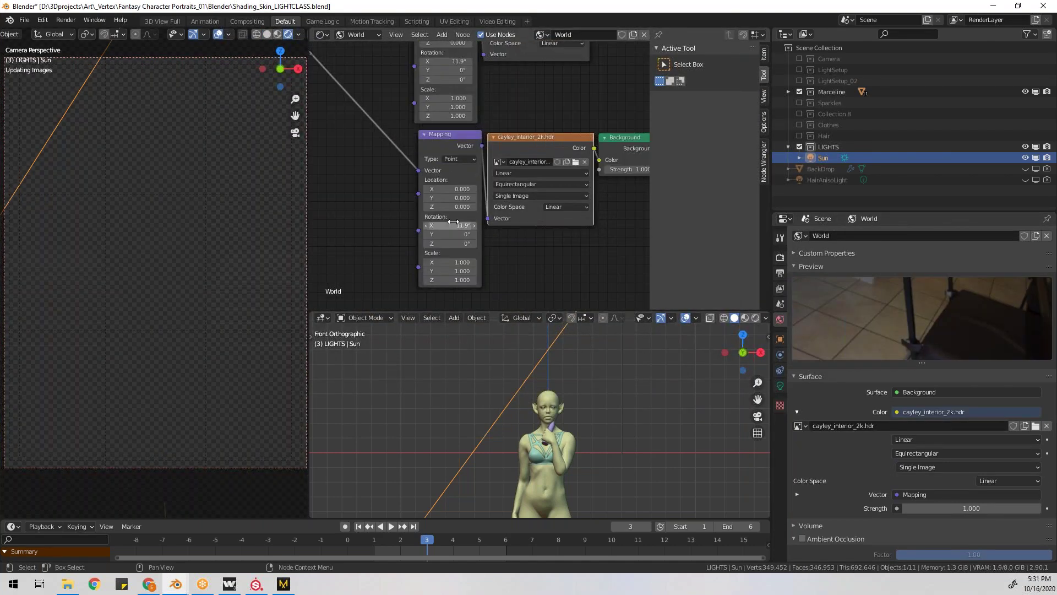
key("BackSpace")
key("BackSpace")
key("BackSpace")
key("BackSpace")
key("BackSpace")
type("0")
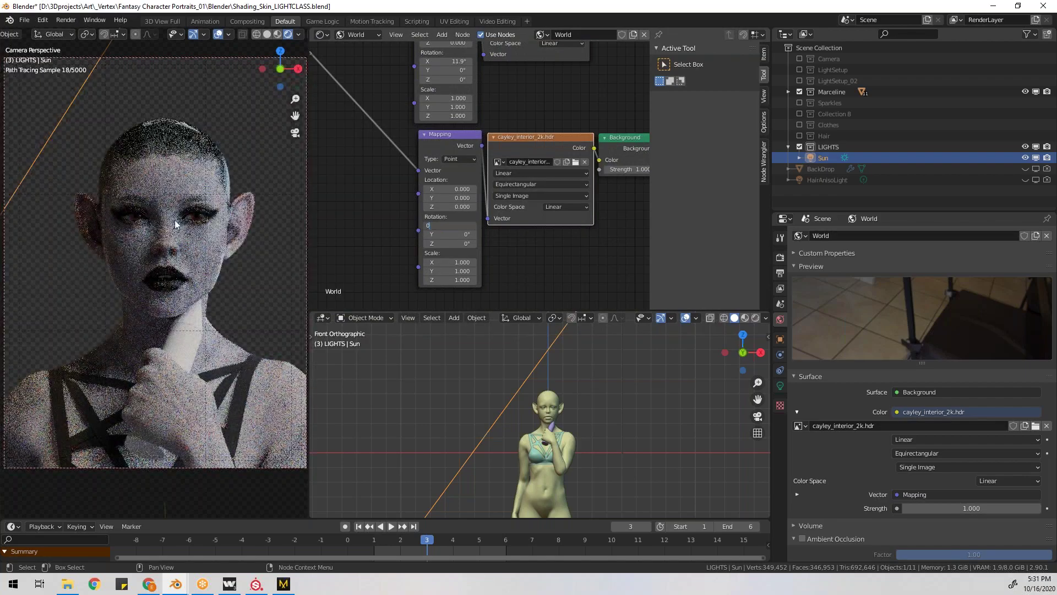
key("Return")
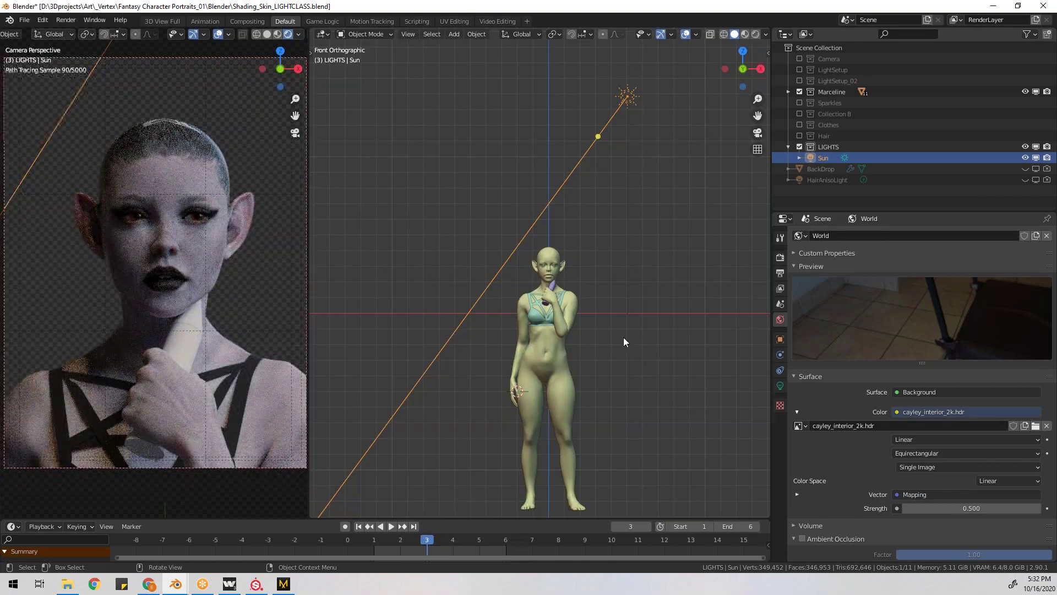
Add an Area light to the scene.
middle_click_drag(623, 337, 528, 355)
middle_click_drag(643, 362, 539, 333, "shift")
key("shift+a")
mouse_move(482, 454)
left_click(598, 490)
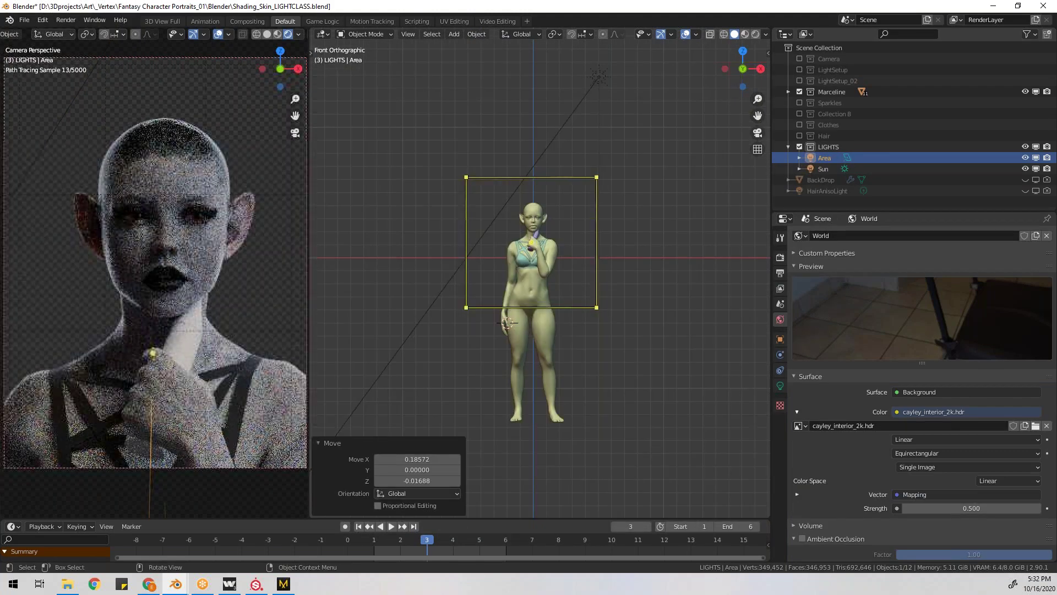
key("s")
right_click(664, 387)
Make the Area light a rectangle with a Y size of 1.8 and lower it to span the character's full height.
left_click(780, 386)
left_click(926, 325)
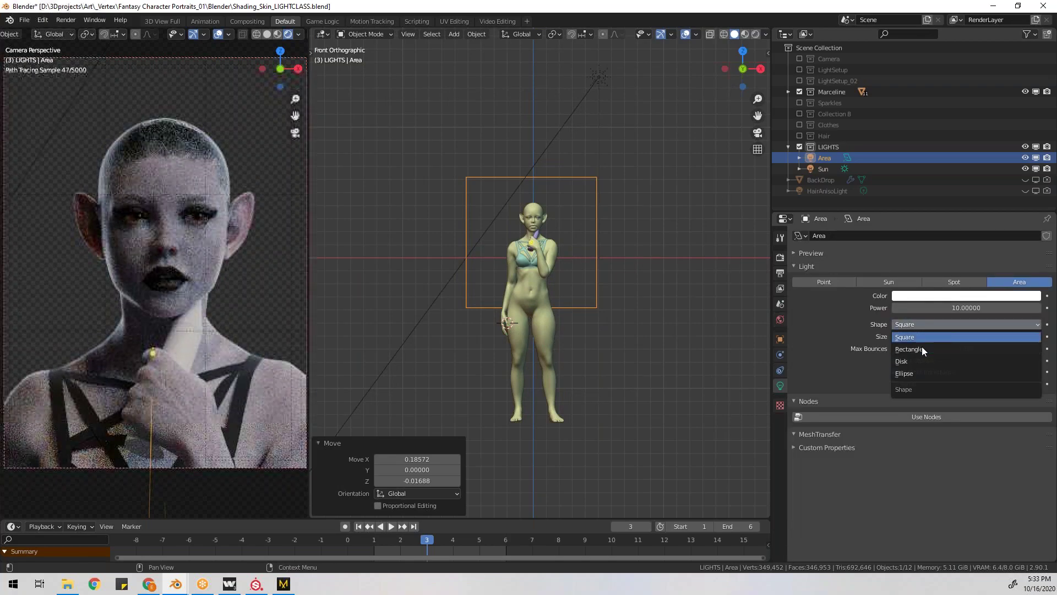
left_click(920, 349)
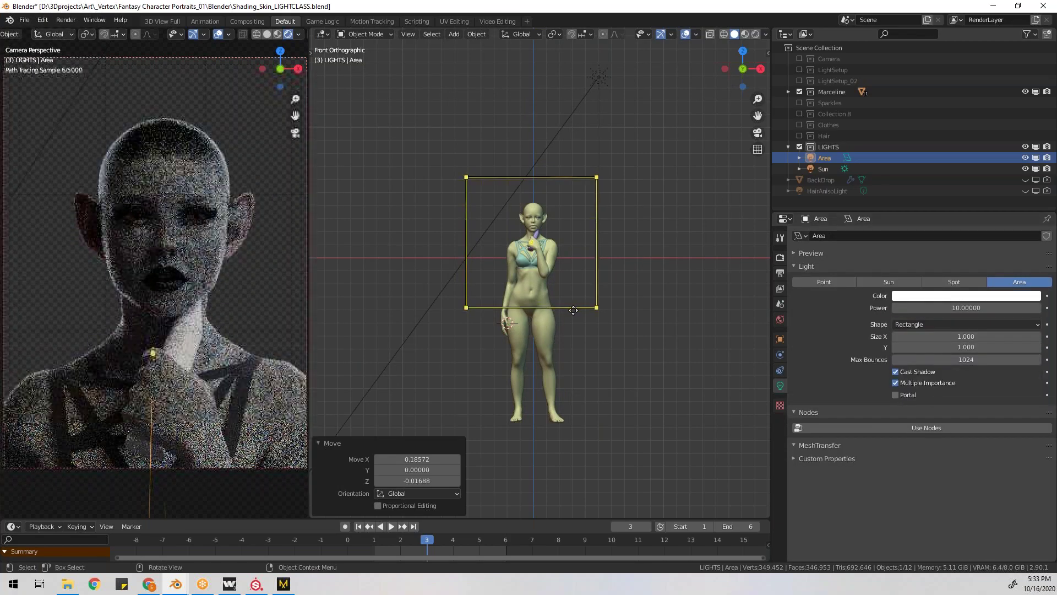
left_click_drag(951, 347, 988, 347)
key("g")
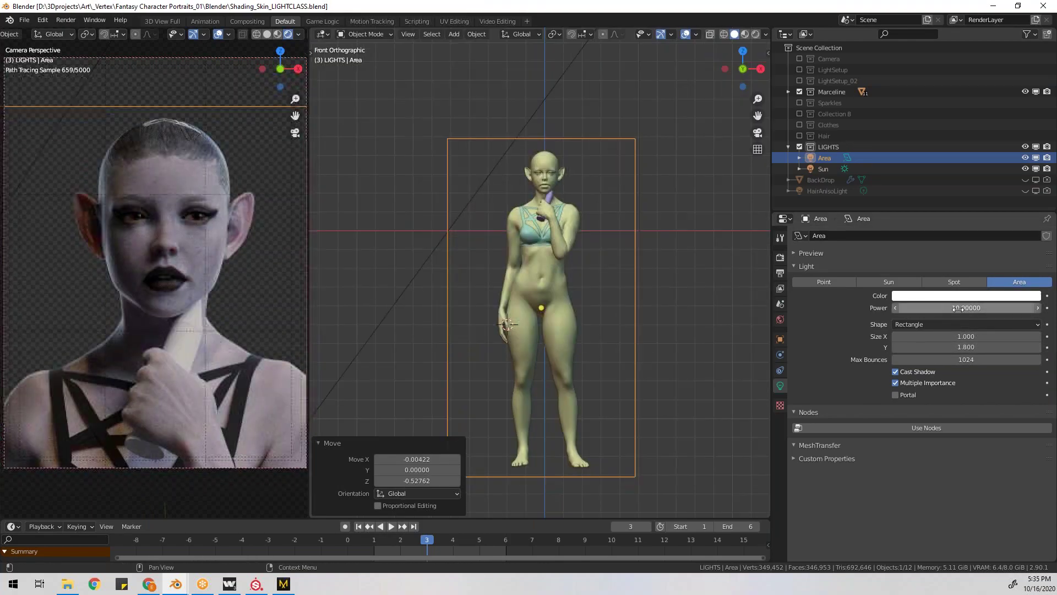
Set the Area light's power to 53.7 and its color to red.
left_click_drag(958, 309, 993, 308)
left_click(966, 296)
left_click(974, 222)
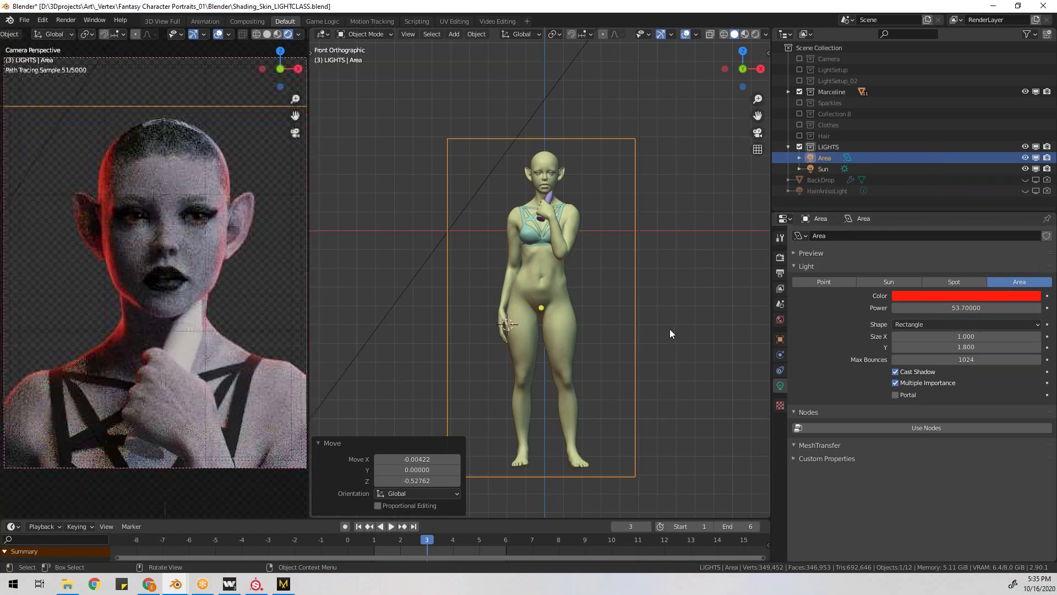
Narrow the Area light along the X axis.
key("s")
key("x")
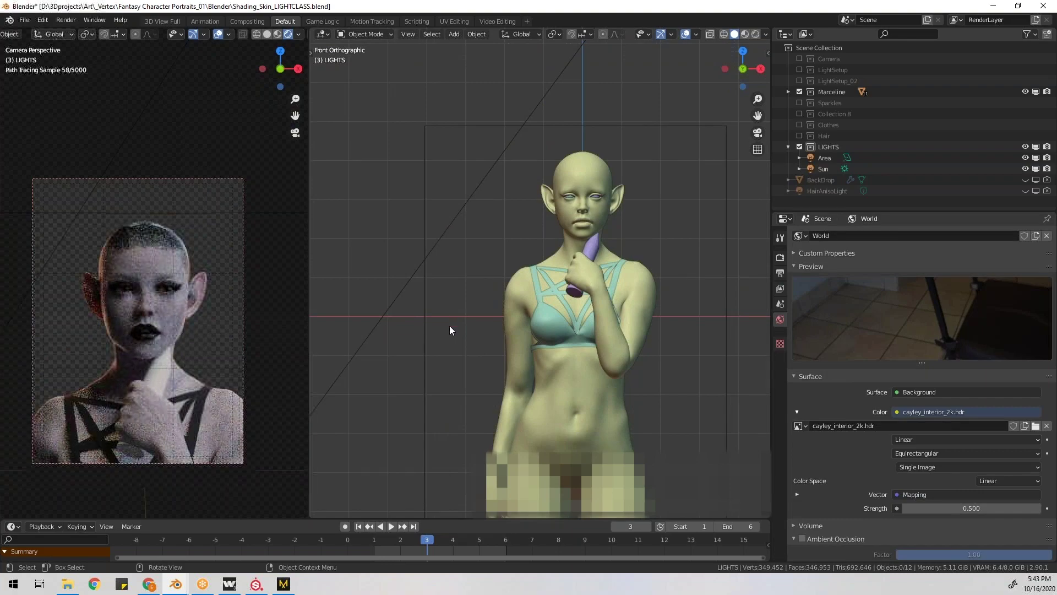
Add a Point light beside the character's upper body and set its power to 1.
key("shift+a")
mouse_move(435, 302)
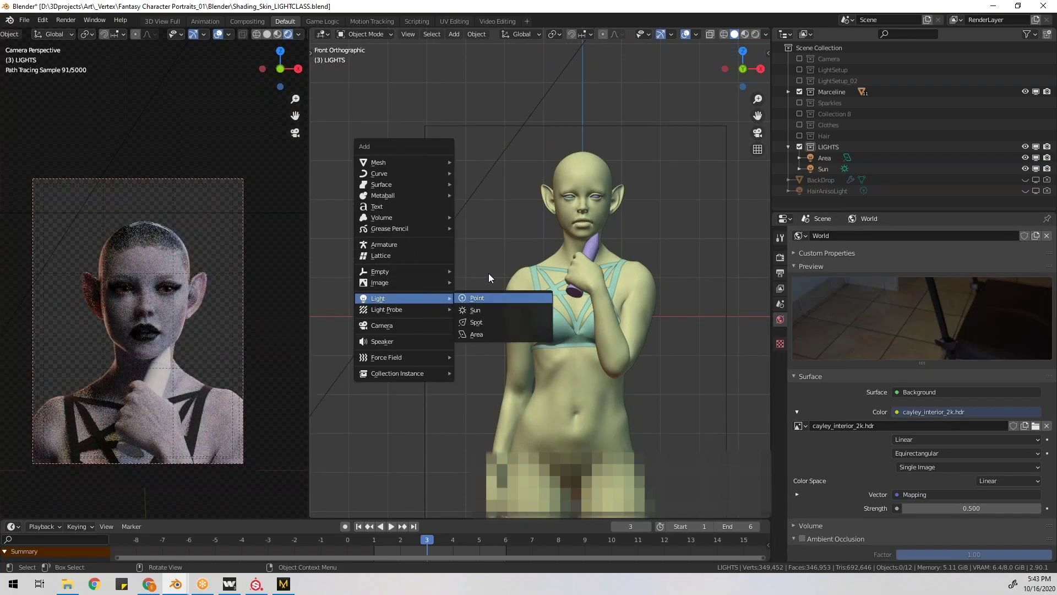
left_click(490, 298)
key("g")
left_click(458, 196)
left_click(966, 308)
type("1")
key("Return")
Move the Point light in the top view so it sits slightly in front of the character.
scroll(127, 388, "up", 4)
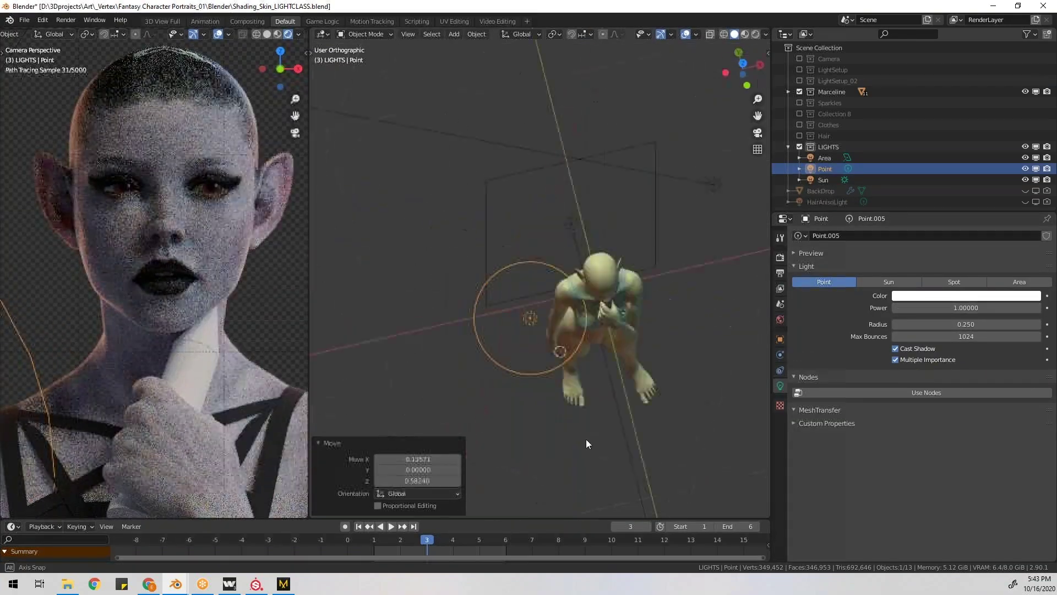
key("KP_7")
scroll(578, 371, "up", 1)
key("g")
left_click(579, 334)
key("KP_1")
scroll(539, 336, "down", 3)
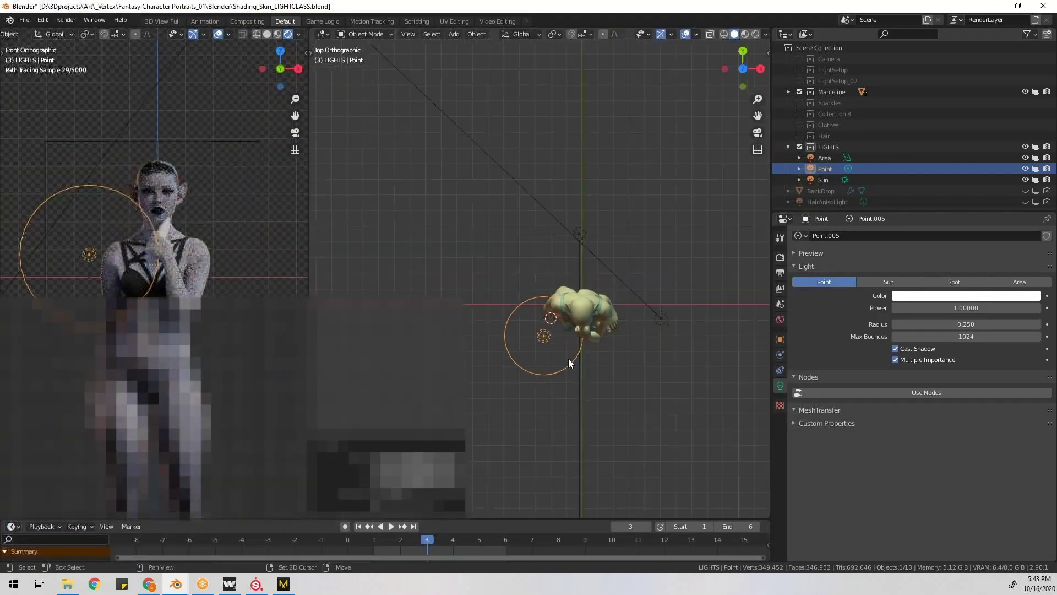
Shift the Point light about 0.47 along X to the character's left side.
middle_click_drag(537, 335, 494, 302, "shift")
middle_click_drag(211, 357, 205, 302, "shift")
scroll(205, 302, "down", 1)
key("g")
left_click(517, 323)
key("KP_1")
scroll(220, 162, "up", 10)
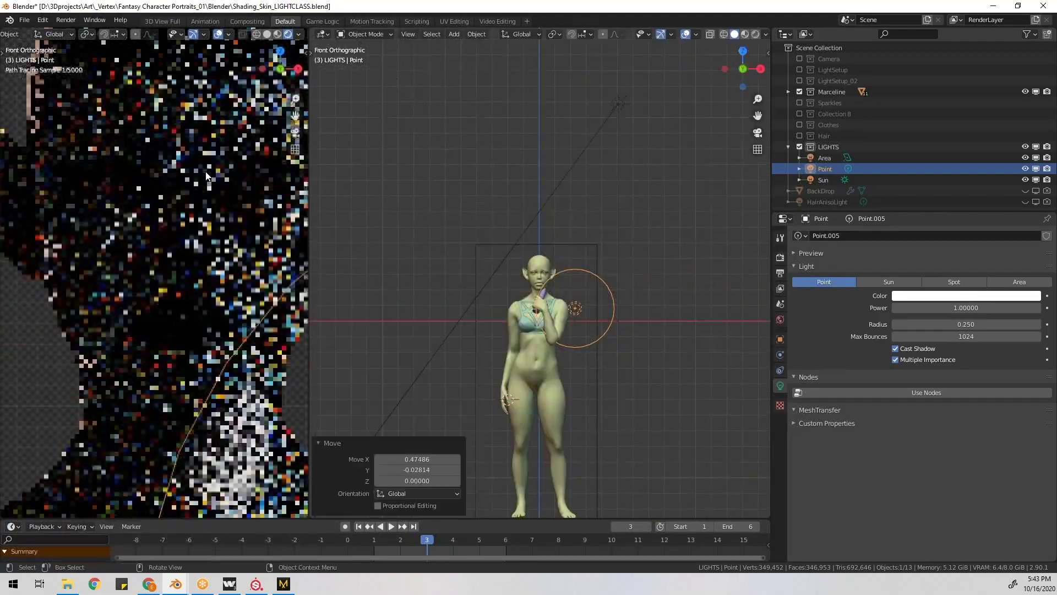
middle_click_drag(221, 163, 172, 195, "shift")
Move the Point light in the side view about 0.15 farther in front of the character and about 0.1 higher.
key("KP_3")
key("g")
left_click(529, 334)
Hide the overlays in the rendered viewport and return it to the camera view.
scroll(168, 340, "down", 4)
scroll(168, 346, "down", 3)
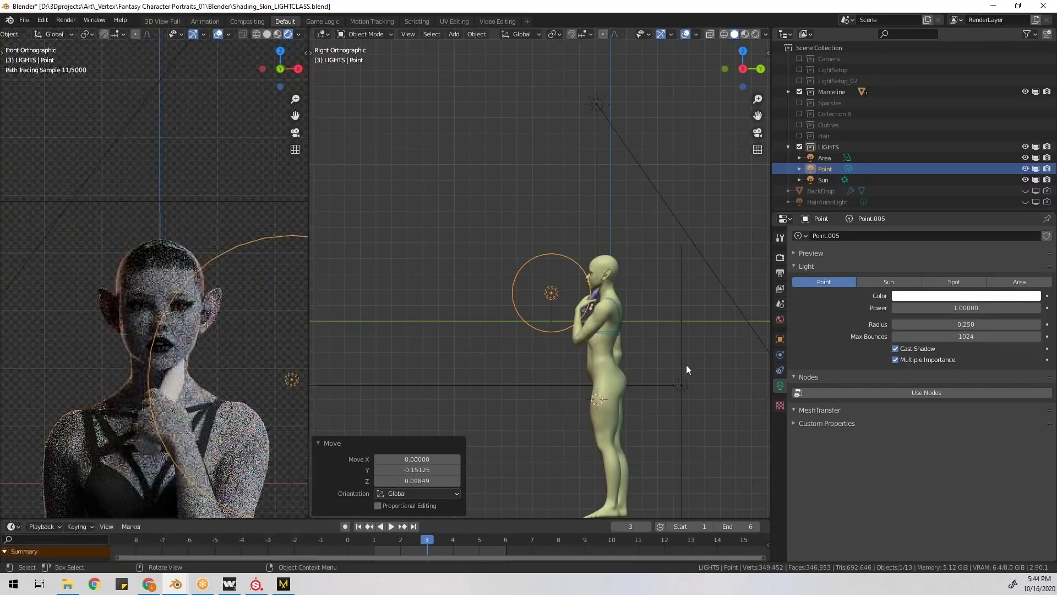
left_click(218, 34)
key("KP_0")
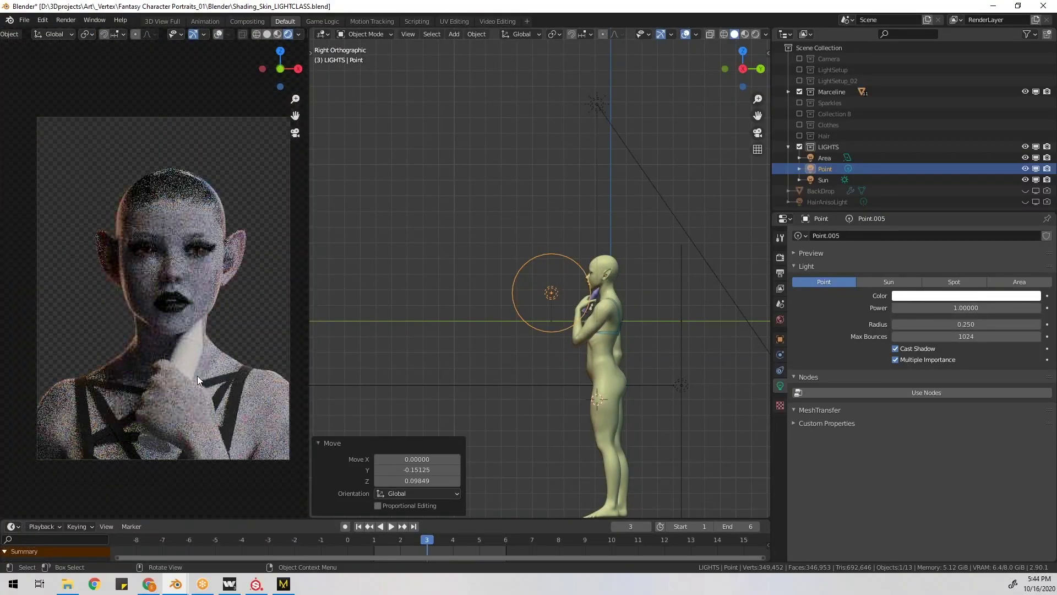
Set the Point light's power to 0.2 and its radius to 0.228.
key("KP_1")
scroll(544, 276, "up", 4)
scroll(473, 269, "up", 4)
scroll(192, 289, "up", 3)
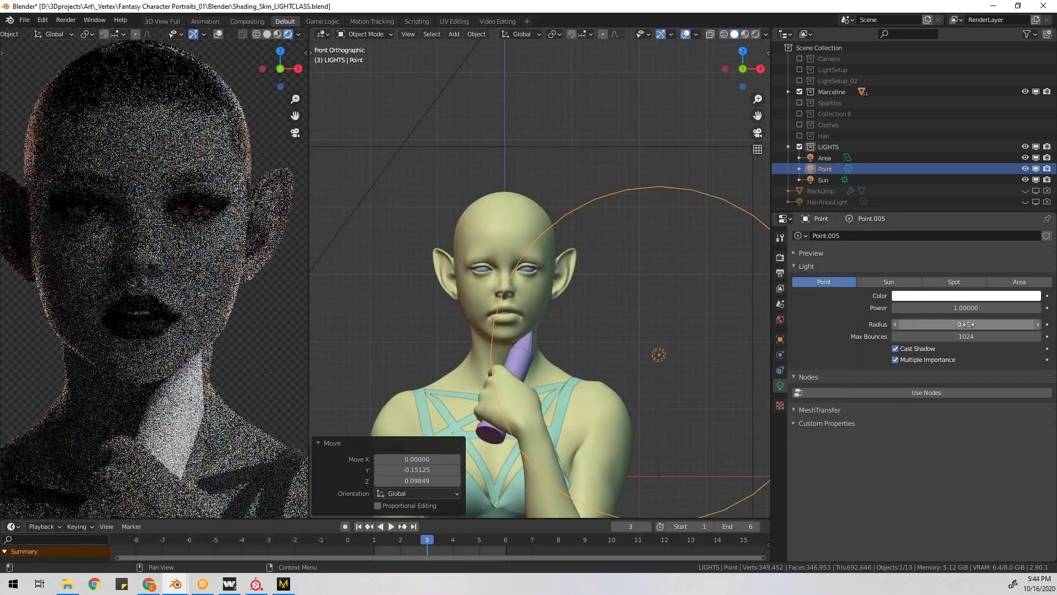
mouse_move(969, 308)
left_mouse_down()
mouse_move(960, 309)
mouse_move(979, 308)
mouse_move(959, 325)
left_mouse_up()
Move the Point light up and closer beside the face, and change its color to light pink.
key("g")
left_click(654, 283)
left_click(980, 297)
left_click_drag(984, 190, 985, 204)
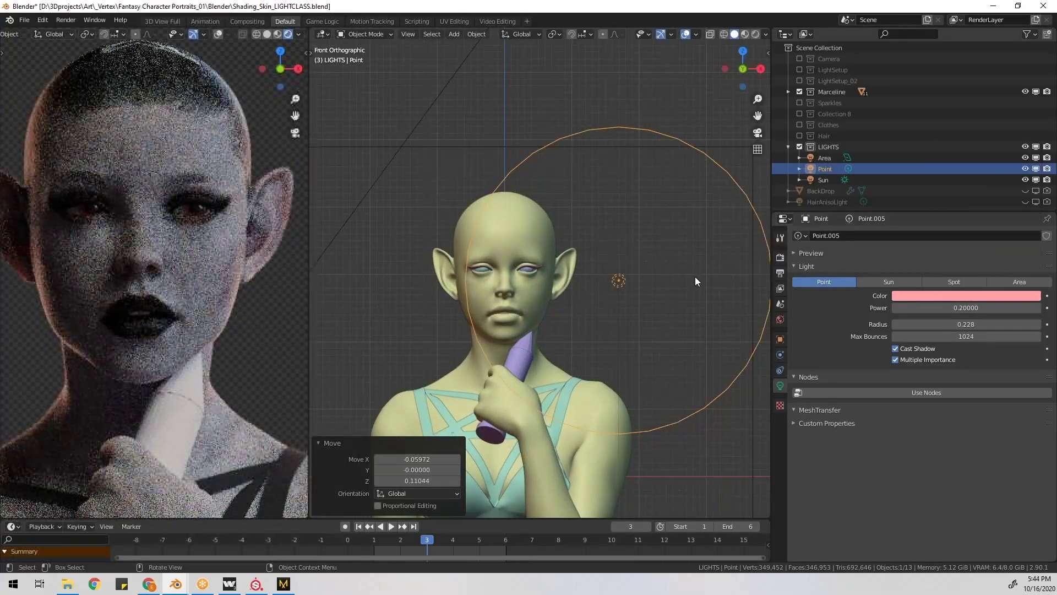
Widen the rendered viewport and switch it to a front view of the character.
middle_click_drag(579, 302, 503, 366)
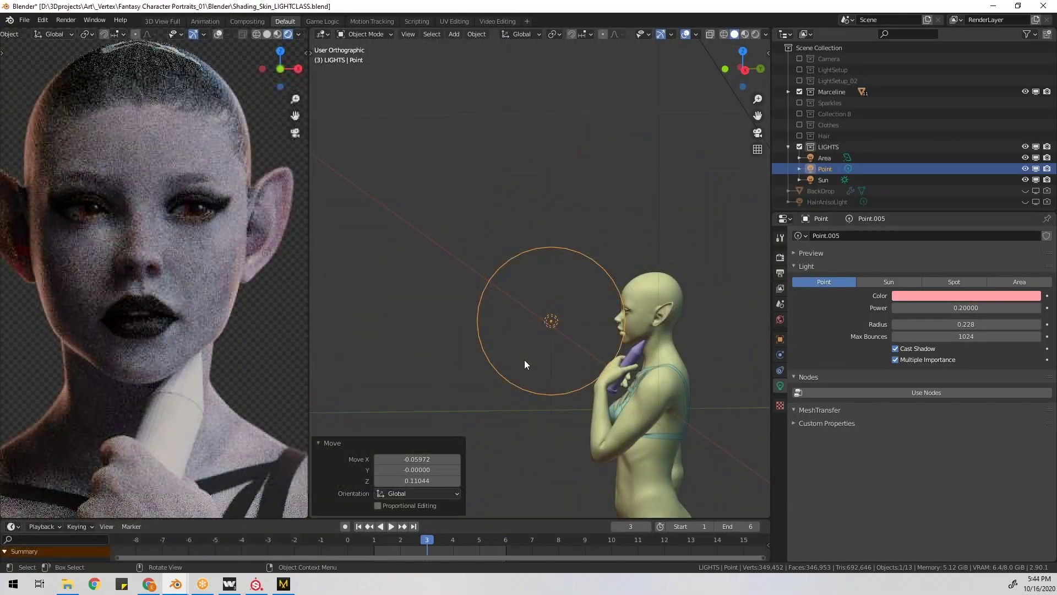
left_click_drag(310, 270, 463, 275)
scroll(365, 289, "down", 4)
key("KP_1")
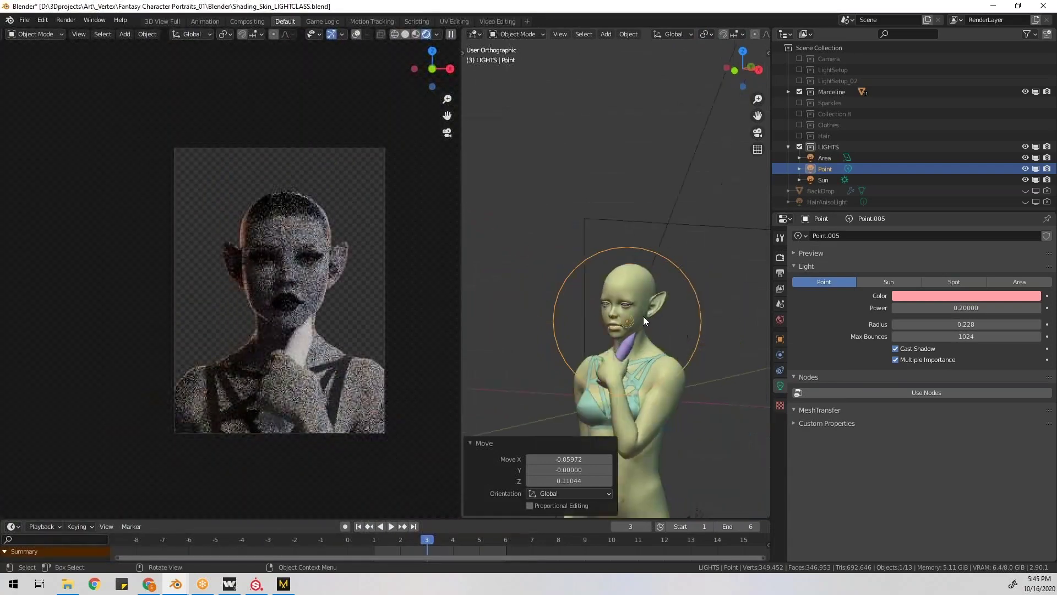
Duplicate the rectangular Area light behind the character and rotate the copy in the top view.
scroll(620, 330, "down", 7)
middle_click_drag(619, 330, 634, 241, "shift")
key("KP_1")
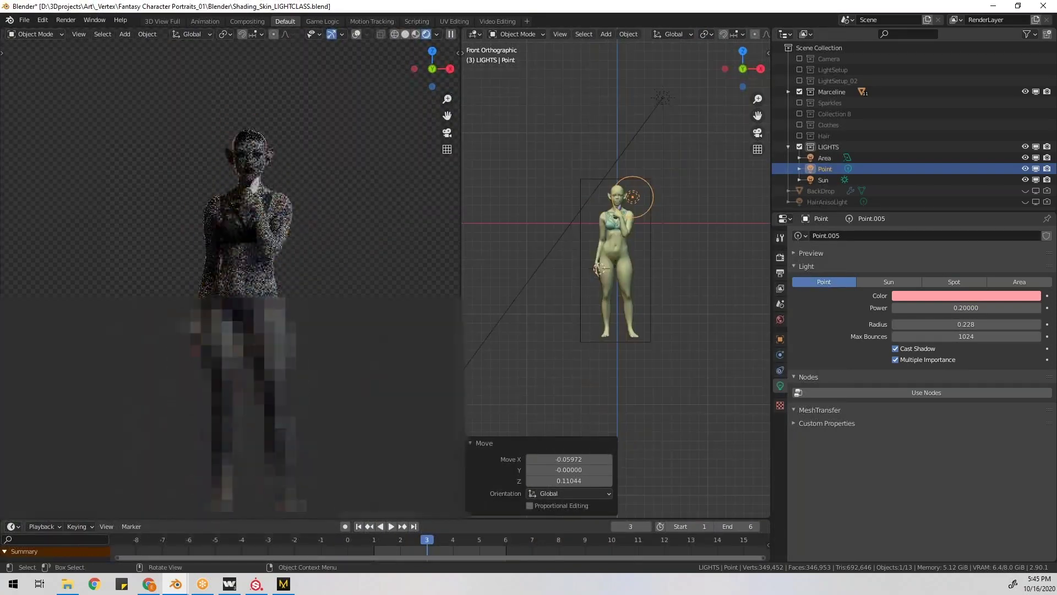
left_click(581, 265)
key("KP_7")
key("shift+d")
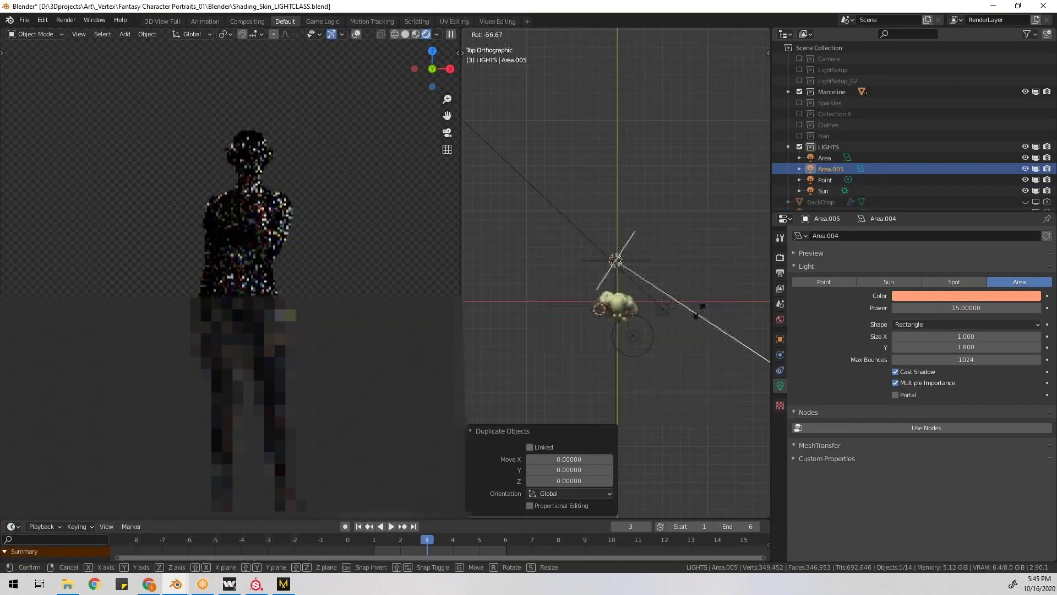
left_click(645, 348)
key("r")
left_click(694, 320)
Move the duplicated Area light within the horizontal plane beside the character.
key("KP_1")
key("g")
key("shift+z")
left_click(630, 327)
Set the duplicated Area light's power to 1 and its color to white.
left_click(965, 308)
type("1")
key("Return")
left_click(975, 296)
left_click_drag(982, 203, 985, 193)
left_click(952, 241)
left_click_drag(972, 260, 1016, 279)
Change the duplicated Area light to a disk with size 1.026 and scale it by about 0.7 along Z.
middle_click_drag(539, 286, 767, 331)
left_click(966, 324)
left_click(928, 362)
left_click_drag(964, 337, 977, 337)
middle_click_drag(639, 289, 625, 325)
key("s")
key("z")
left_click(633, 346)
Rotate the disk Area light freely in the side view so it aims up at the character.
middle_click_drag(606, 363, 517, 381)
key("KP_3")
key("r")
key("r")
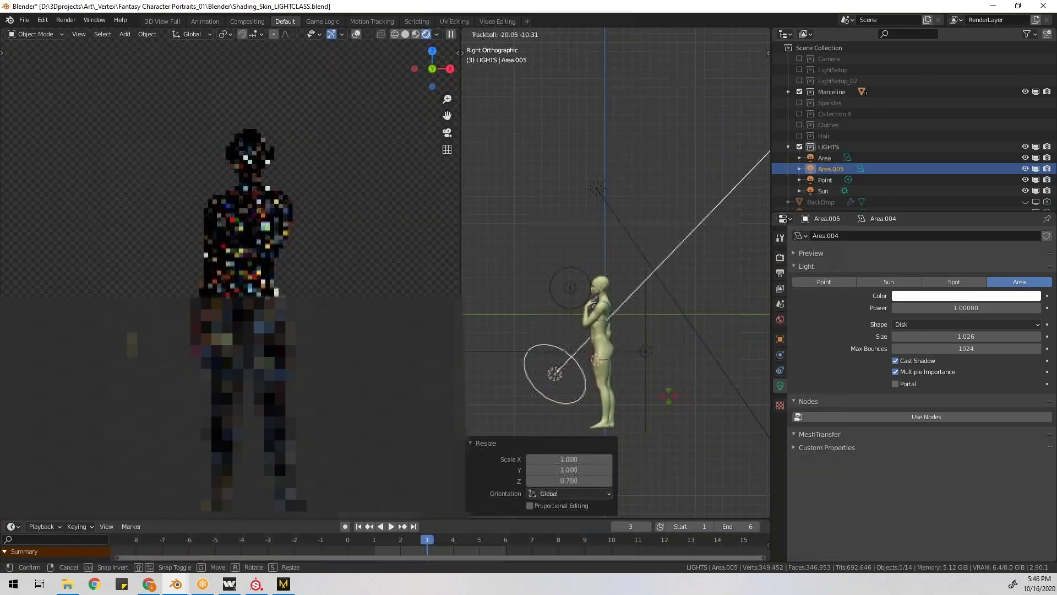
left_click(609, 392)
Set the disk Area light's color to light pink and its power to 0.25.
scroll(588, 356, "up", 7)
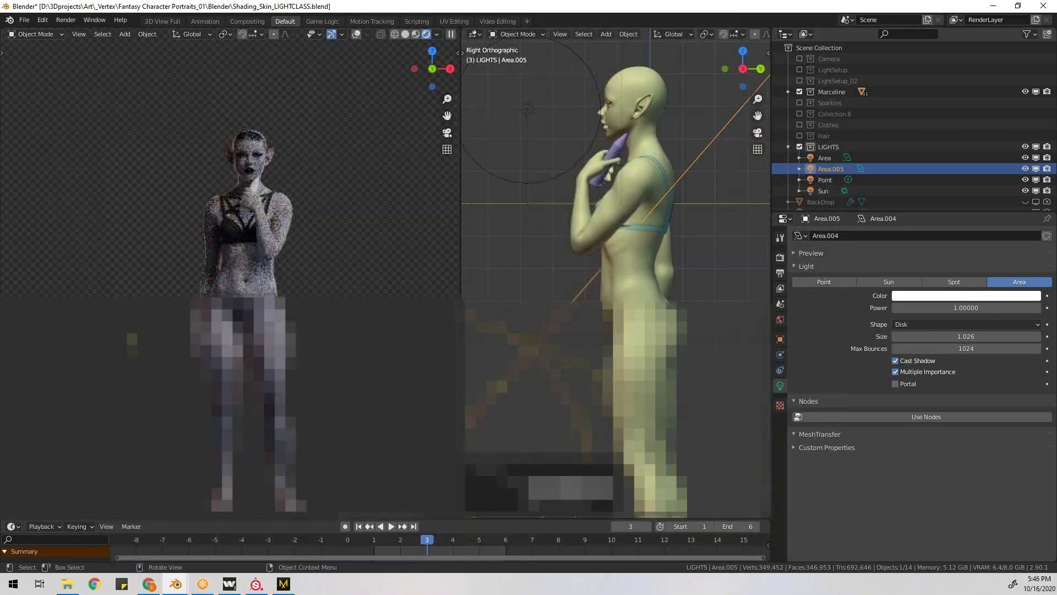
left_click_drag(497, 390, 520, 360)
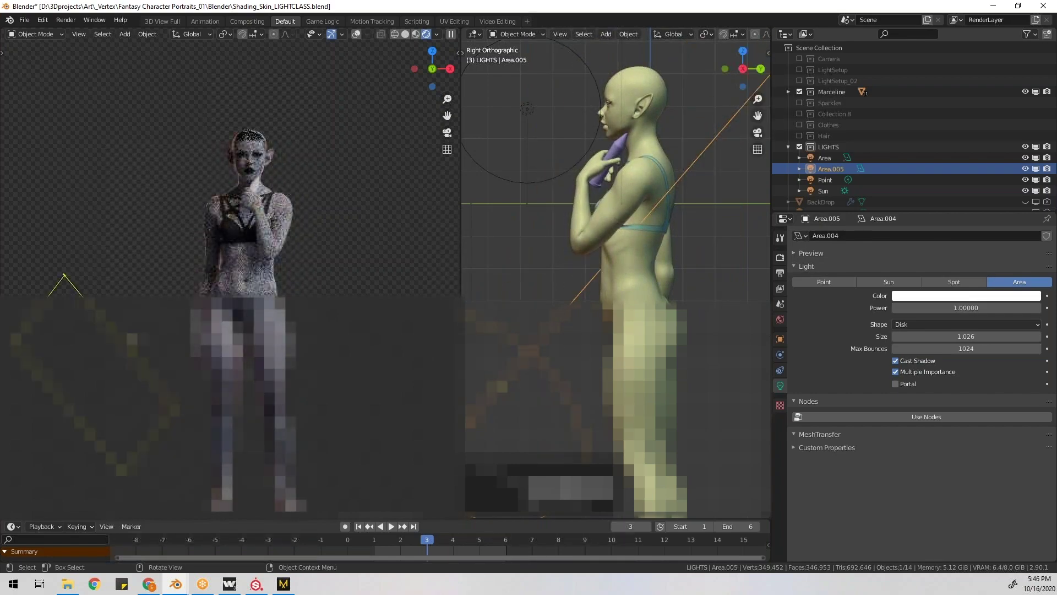
key("KP_1")
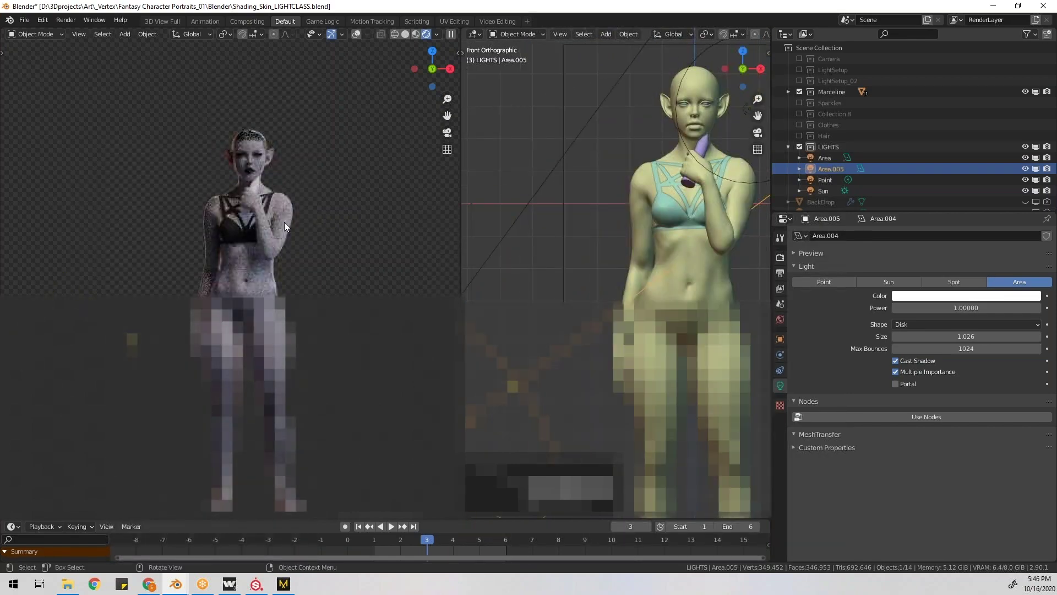
scroll(286, 224, "up", 10)
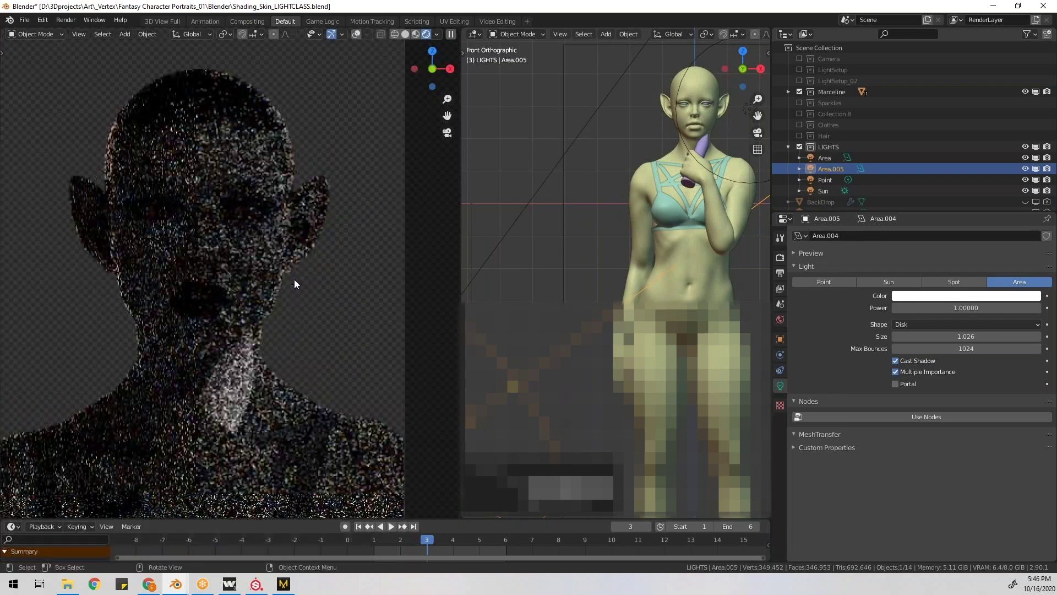
left_click(966, 296)
left_click(983, 200)
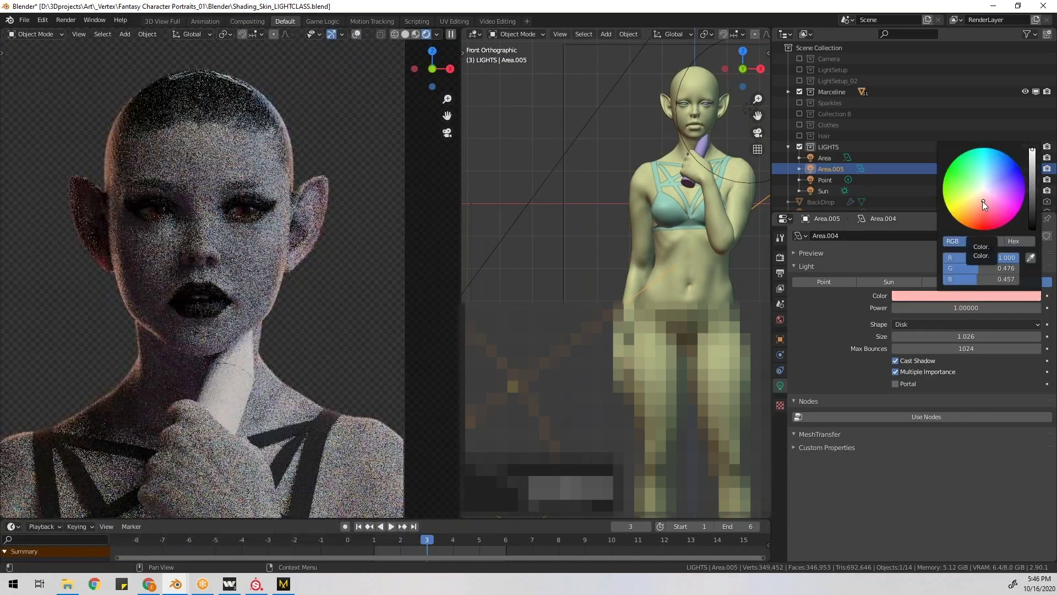
left_click(973, 307)
key("BackSpace")
type("0.25")
key("Return")
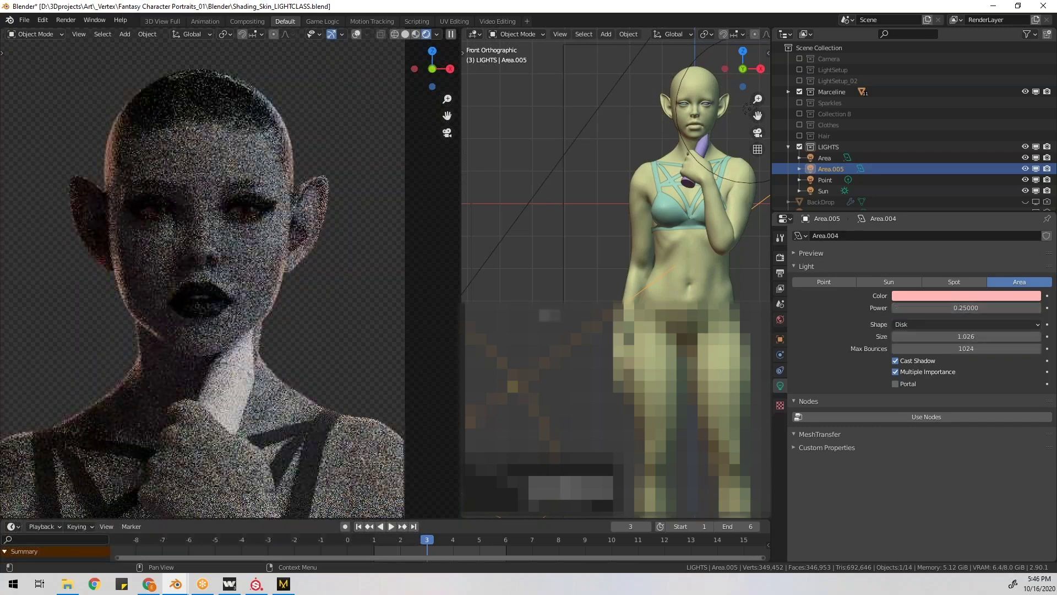
Select the rectangular Area light behind the character and open its color's Hex value.
left_click(568, 268)
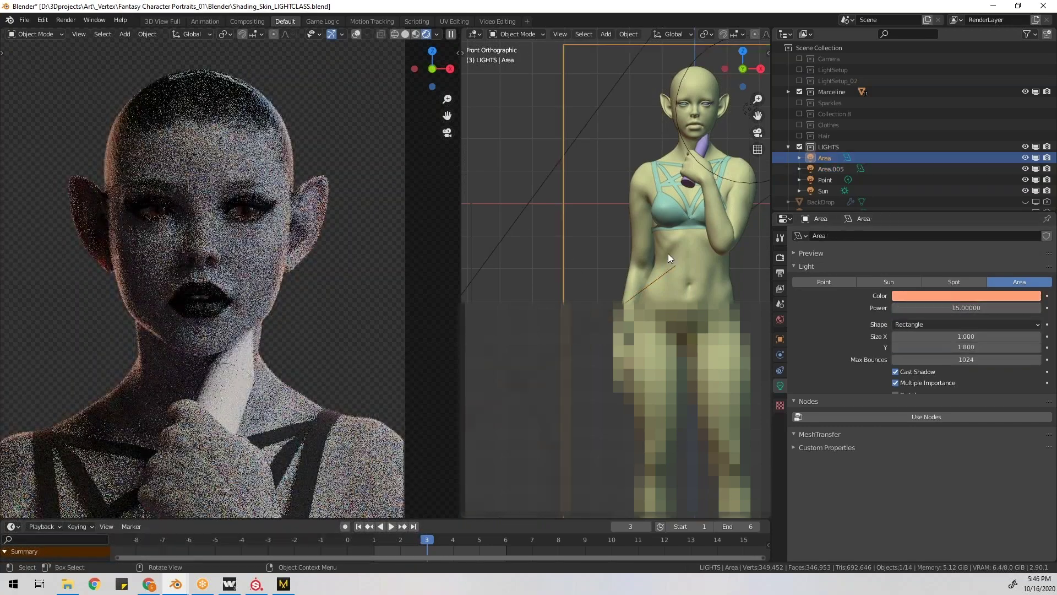
left_click(929, 296)
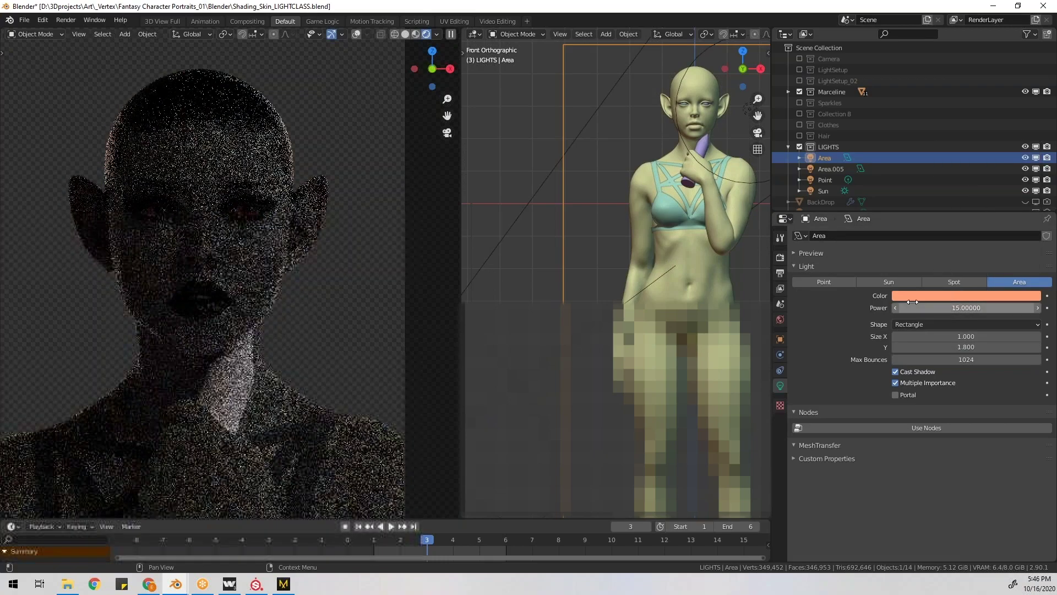
left_click(912, 296)
left_click(1013, 241)
left_click(969, 258)
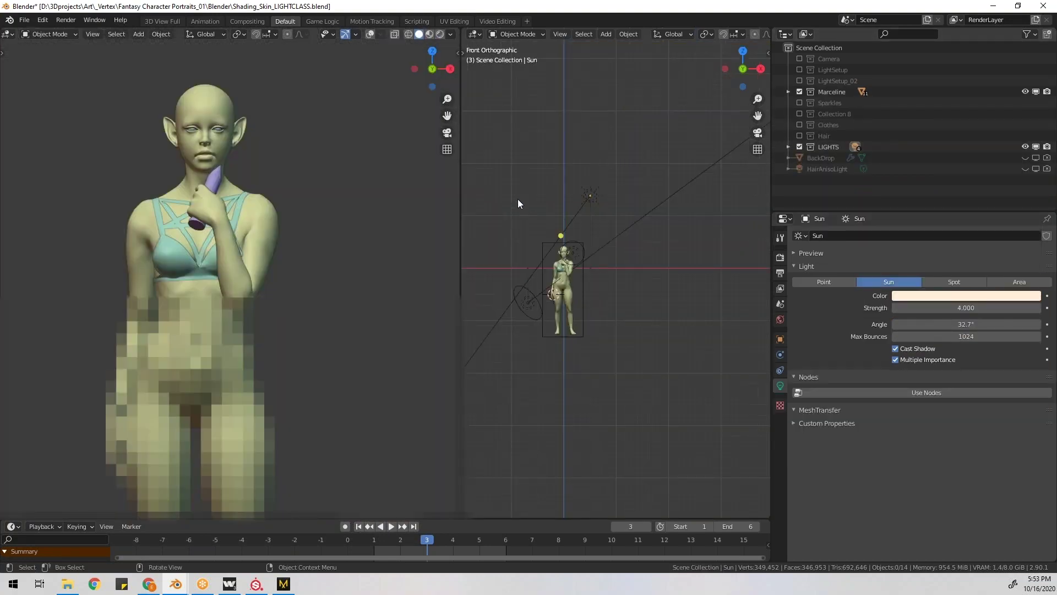
Enable the Sparkles collection and select one of its objects near the character.
left_click(799, 103)
scroll(609, 312, "up", 6)
middle_click_drag(724, 199, 628, 309)
scroll(589, 371, "down", 3)
left_click(745, 325)
Isolate the selected sparkle object in the front view and preview it in rendered shading without overlays.
key("KP_1")
key("KP_Divide")
scroll(719, 34, "down", 6)
left_click(751, 34)
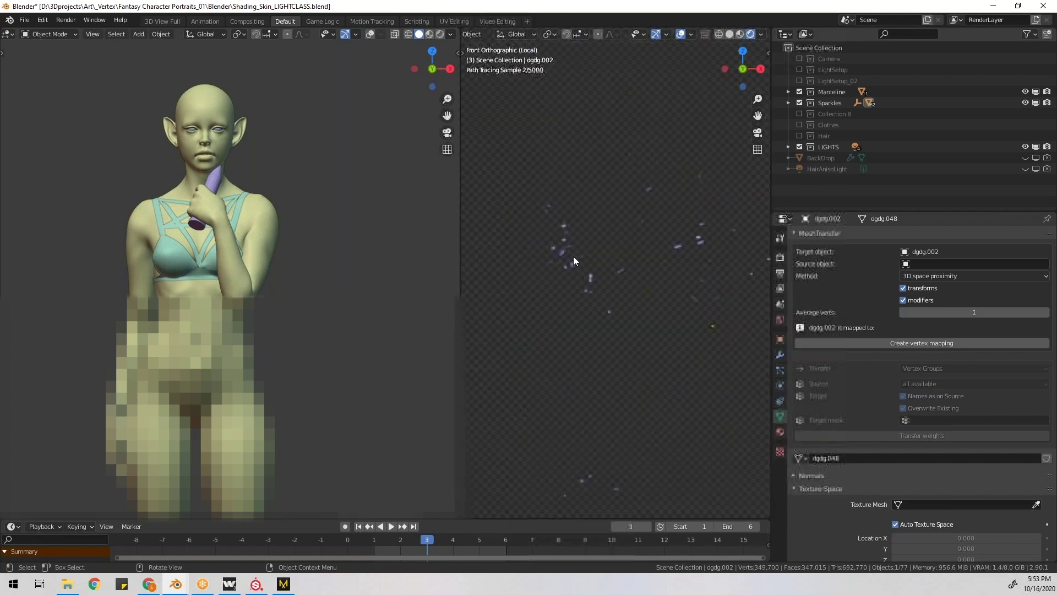
key("shift+alt+z")
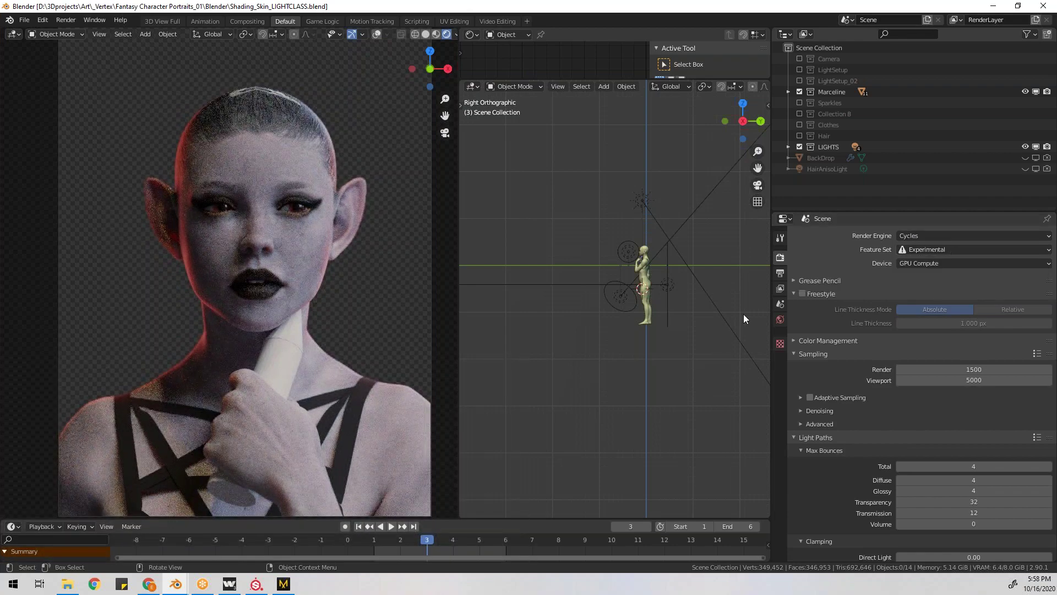
Collapse the Freestyle settings and check the Cycles render devices in the system preferences.
left_click(826, 293)
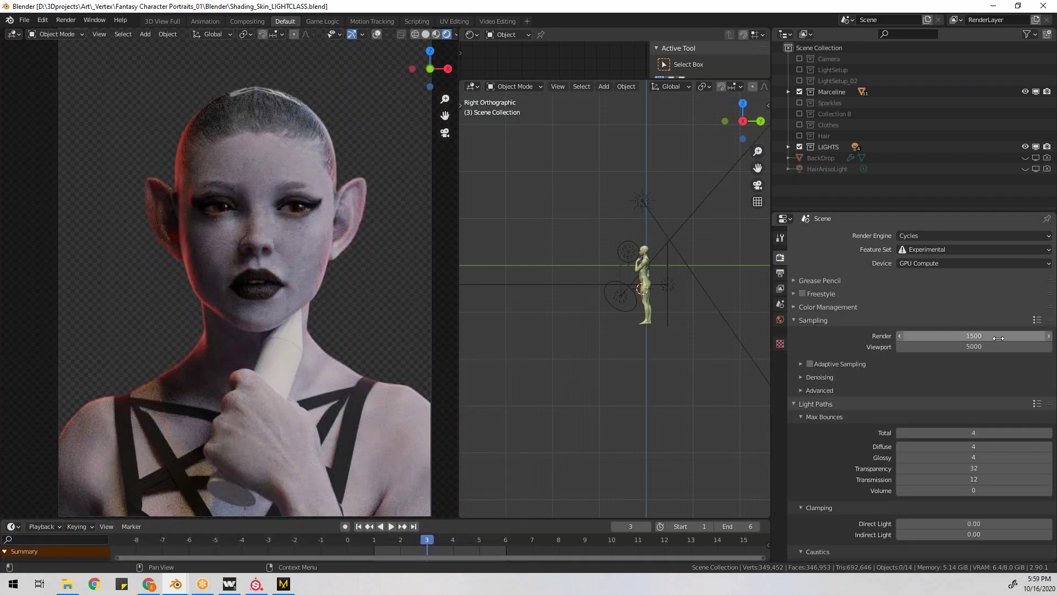
left_click(44, 23)
left_click(71, 176)
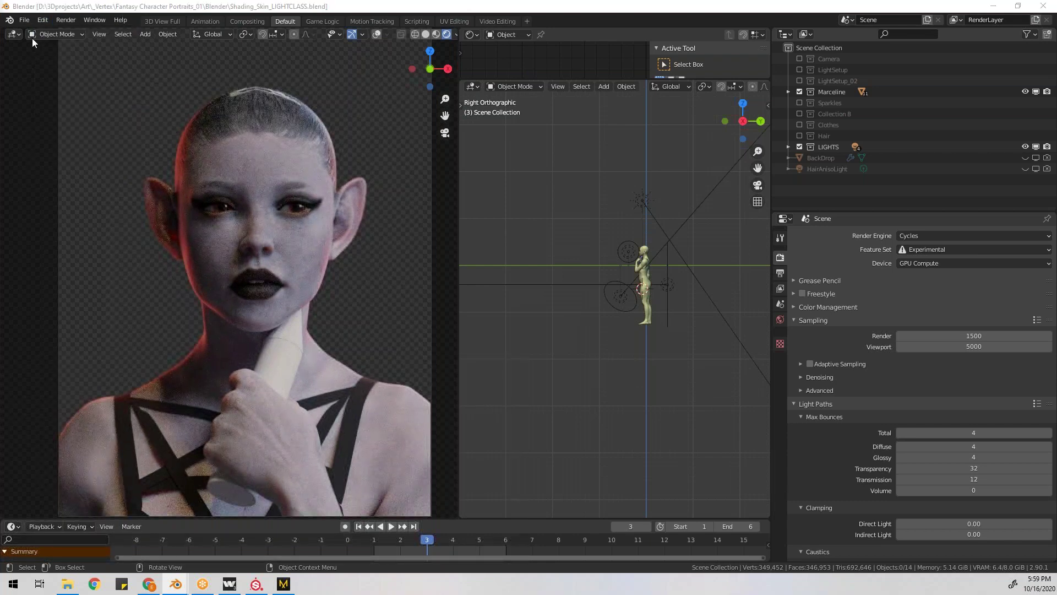
left_click(138, 225)
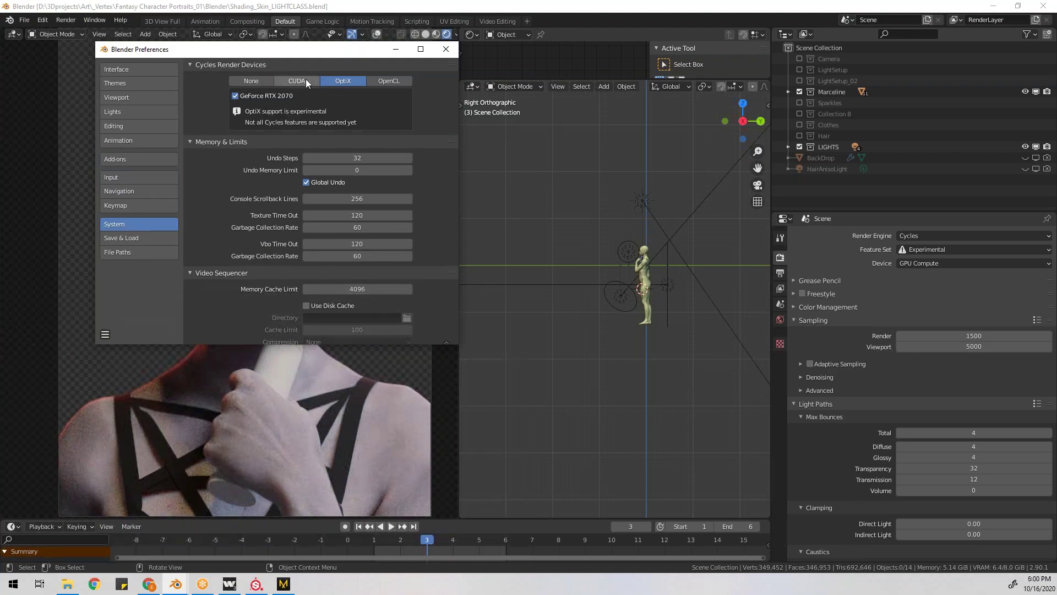
left_click(446, 49)
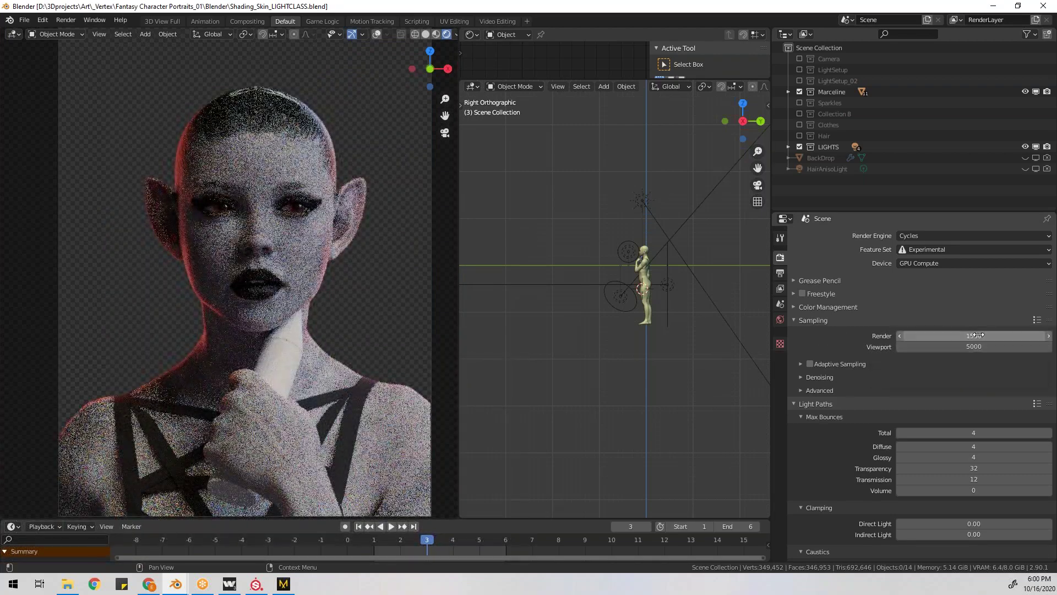
Set the render sampling to 3000.
left_click(963, 336)
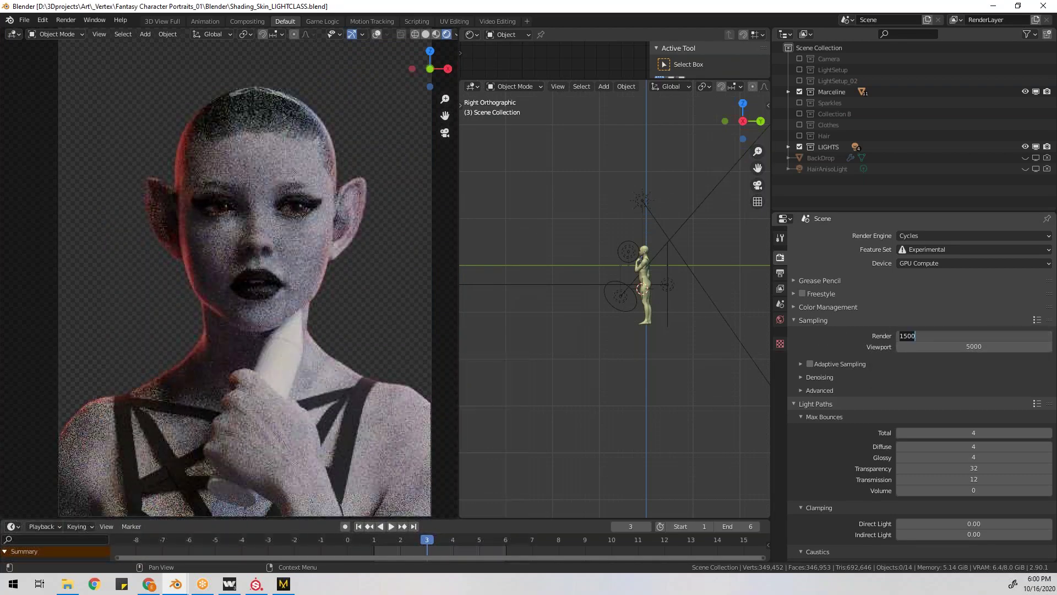
type("3000")
key("Return")
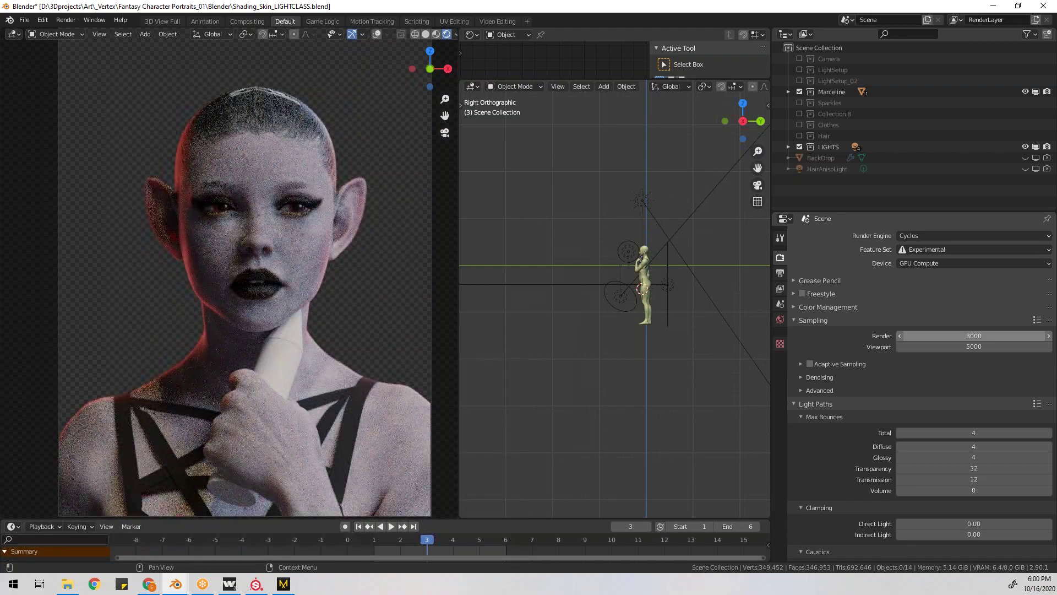
Examine the available render denoisers and the Light Paths settings.
left_click(798, 378)
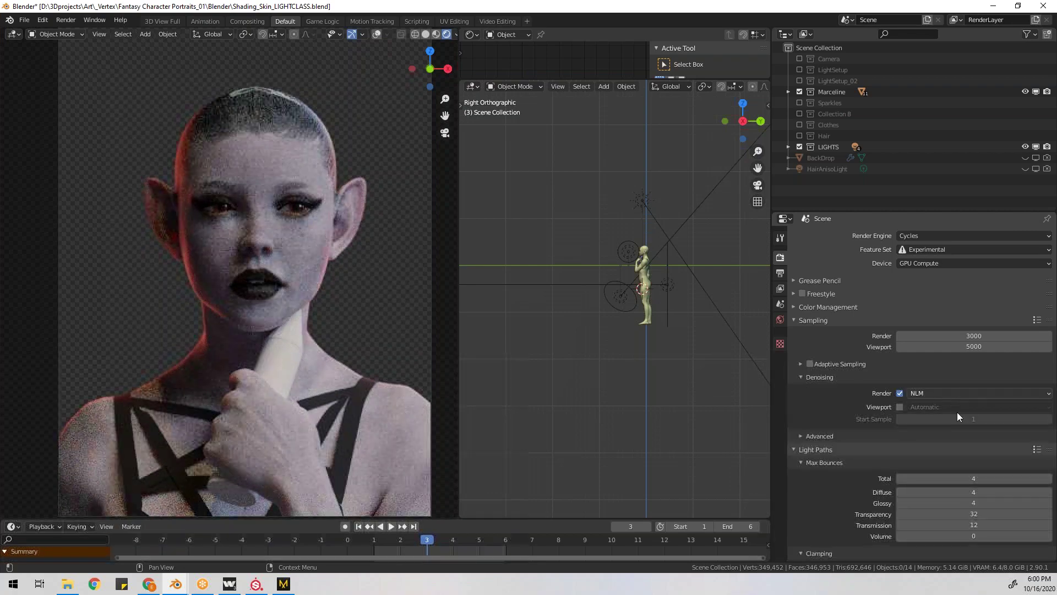
left_click(996, 393)
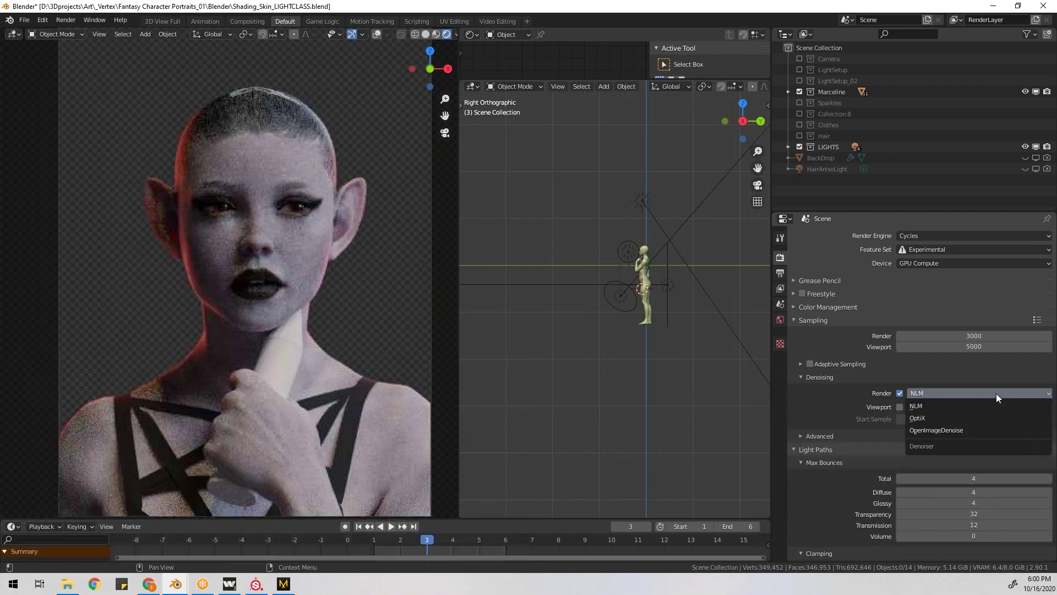
left_click(998, 370)
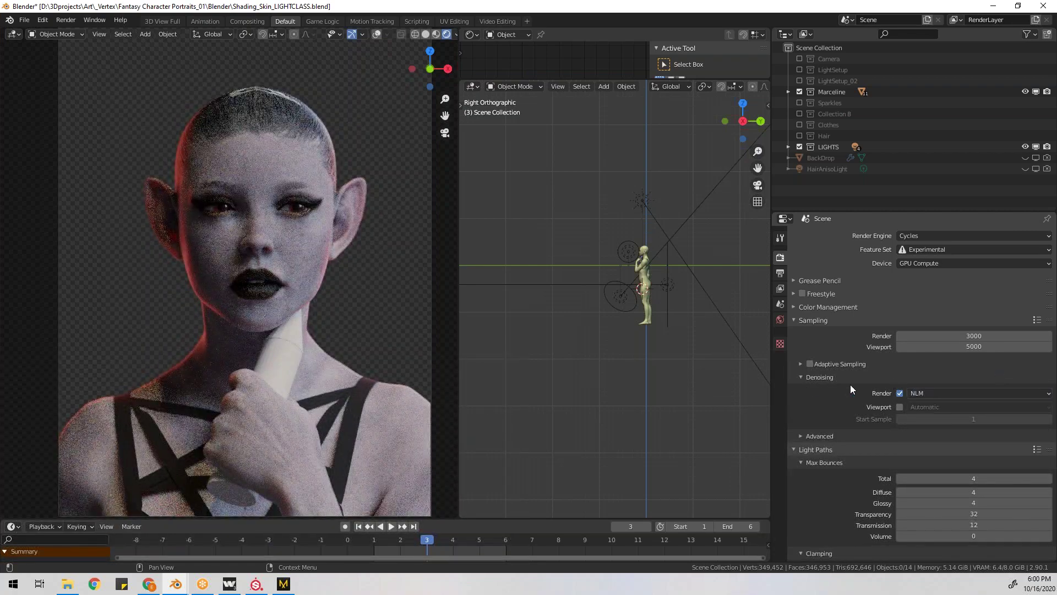
left_click(800, 377)
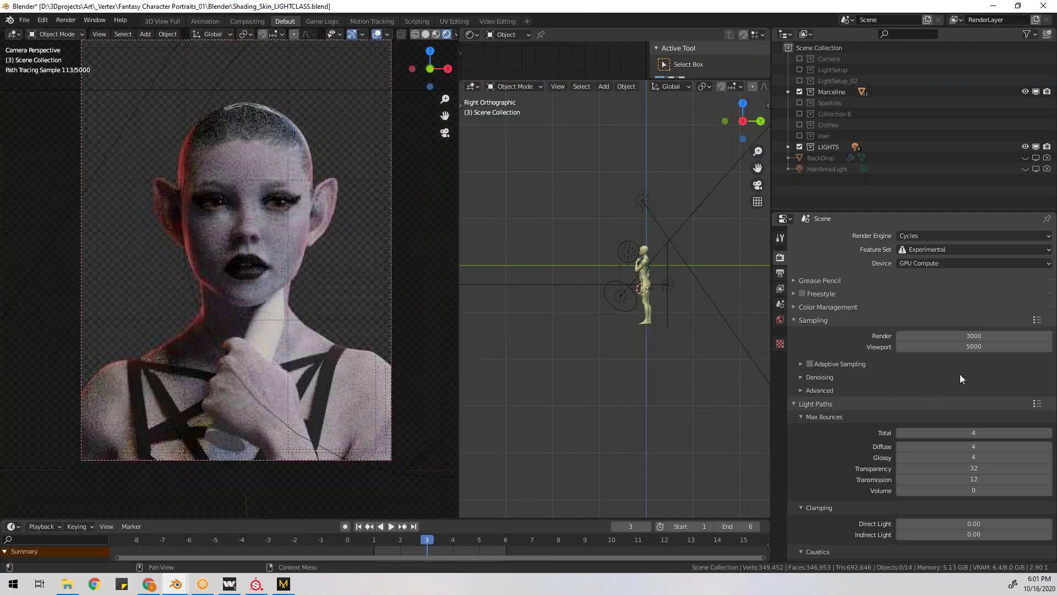
scroll(959, 374, "down", 3)
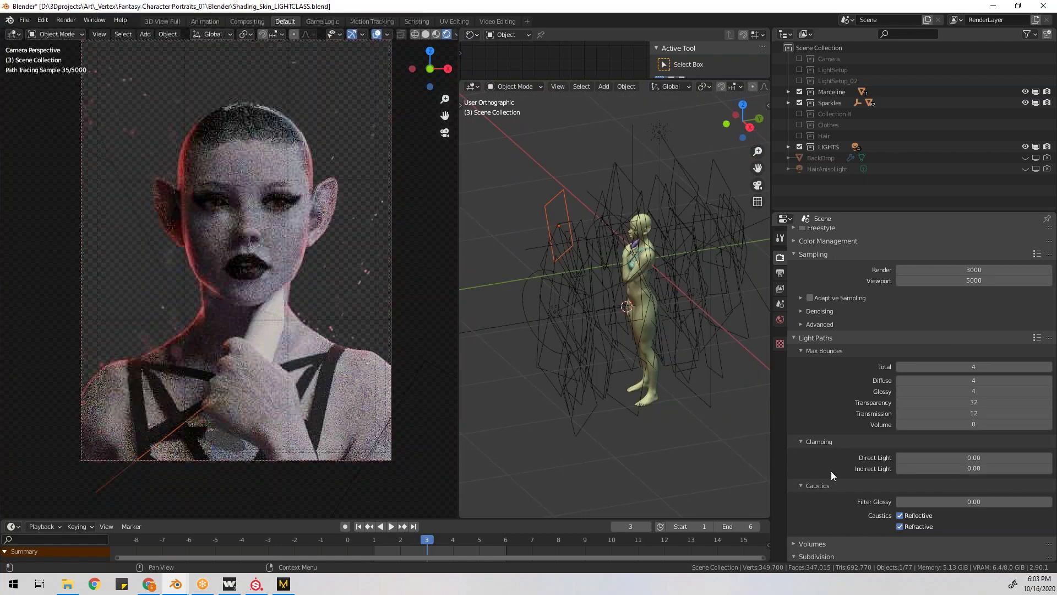
Examine the Clamping, Caustics, Volumes and Subdivision render settings.
scroll(830, 471, "down", 8)
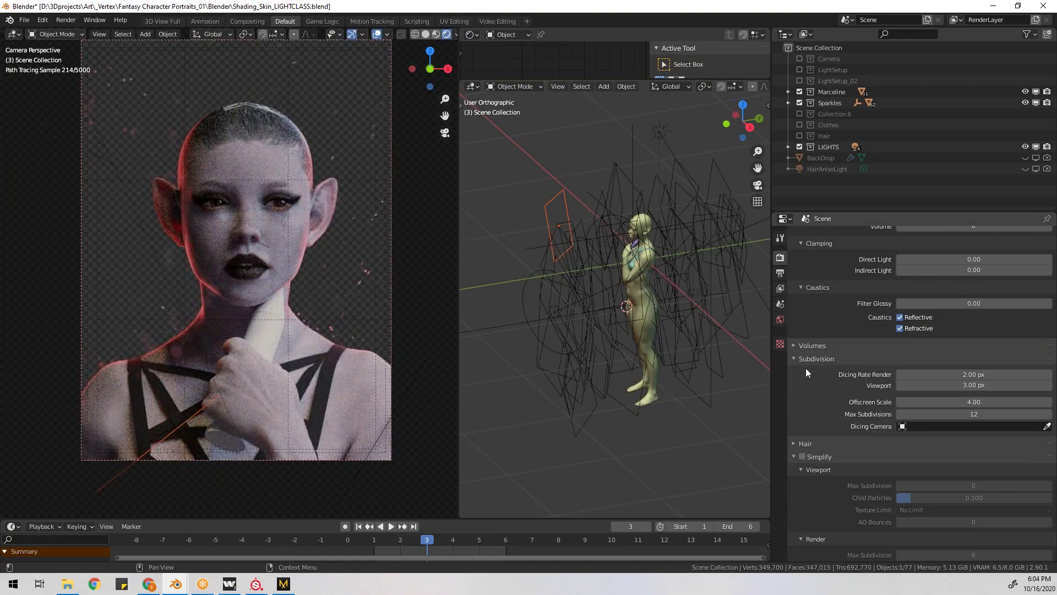
left_click(798, 344)
left_click(795, 343)
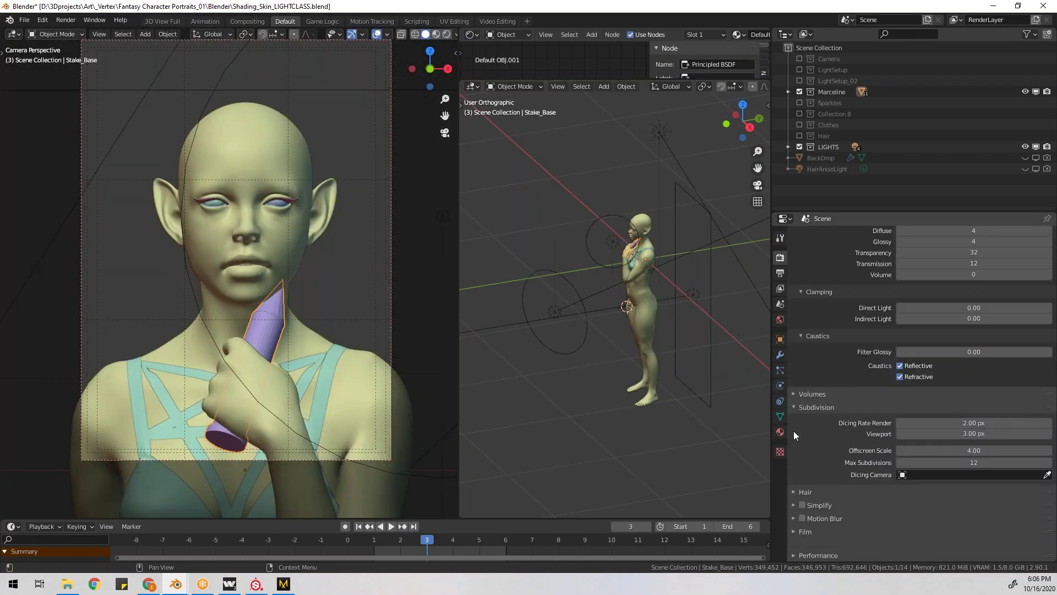
scroll(794, 431, "up", 1)
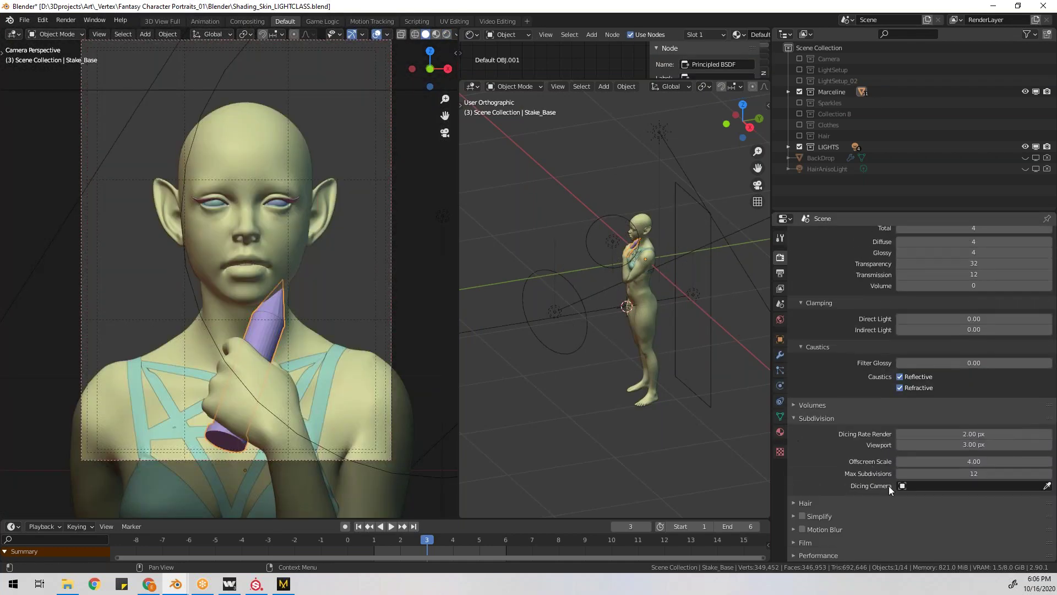
Set the PNG render output to RGBA colour with a 16-bit colour depth.
left_click(780, 274)
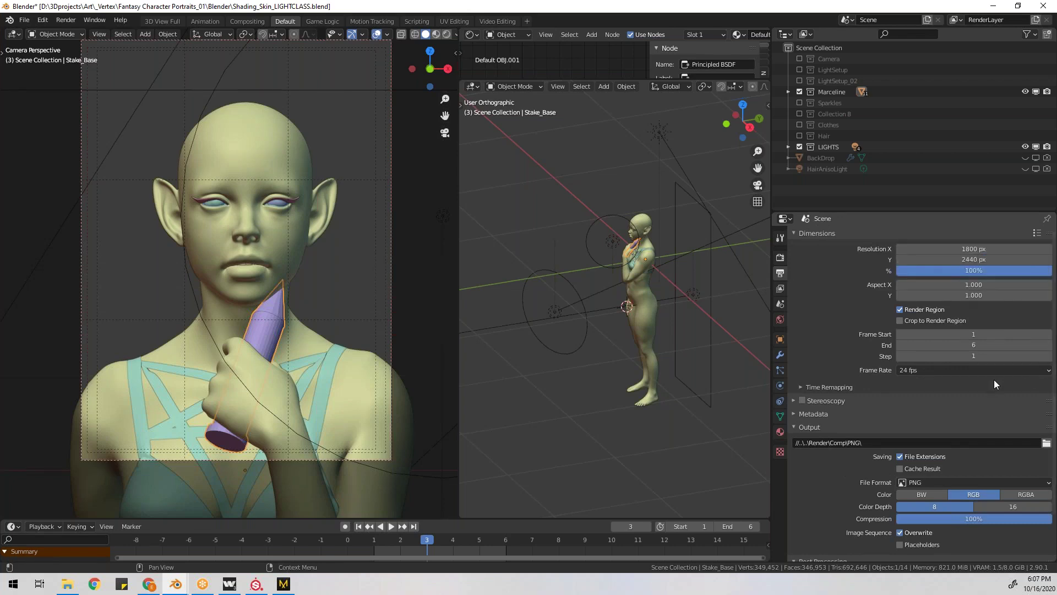
scroll(988, 378, "down", 3)
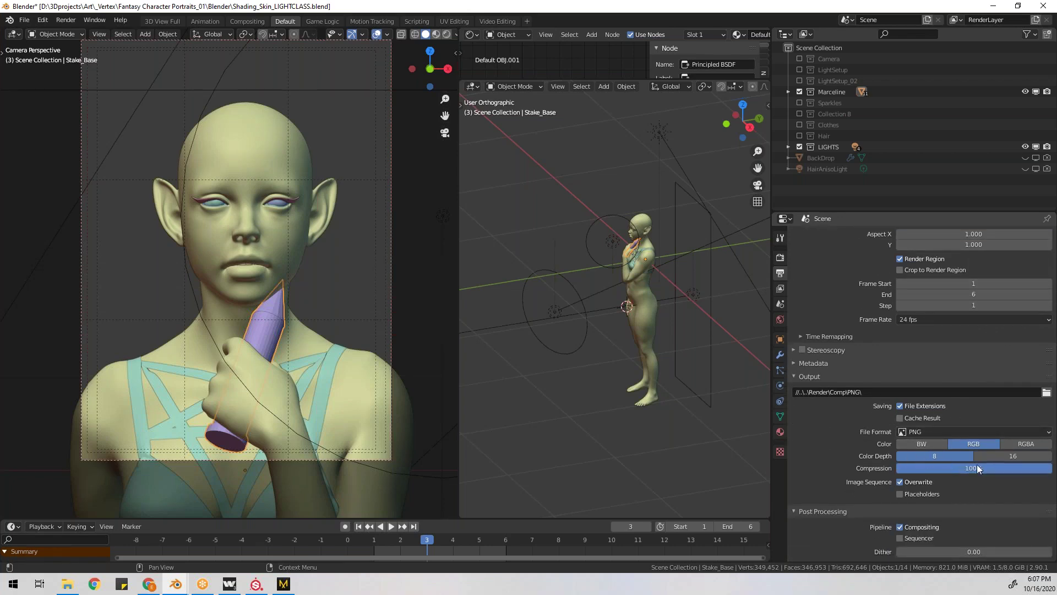
left_click(1016, 443)
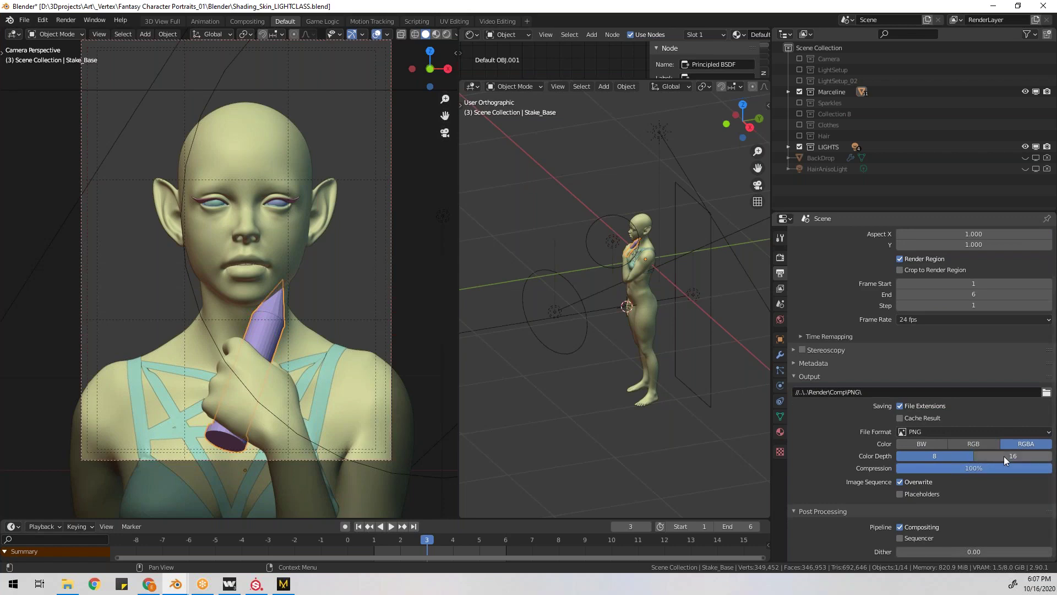
left_click(1004, 457)
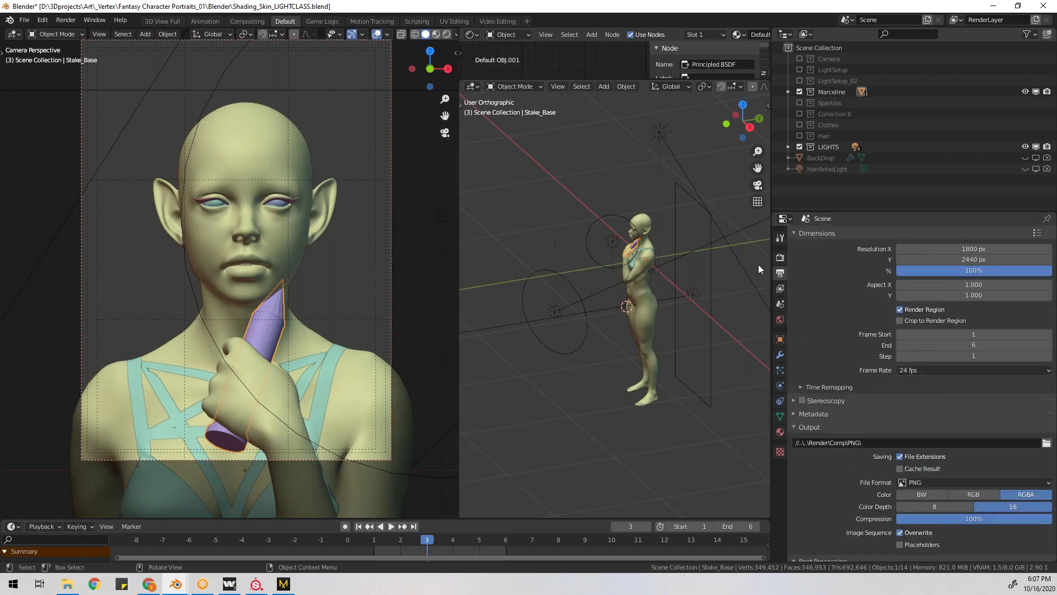
Examine the data and light passes enabled for the RenderLayer view layer.
left_click(781, 289)
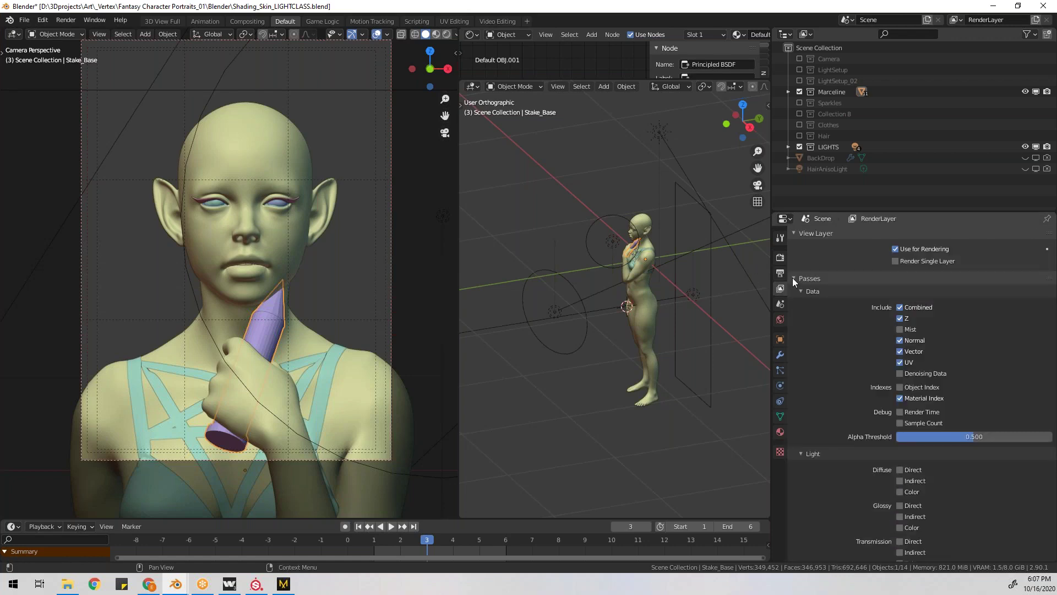
left_click(793, 278)
left_click(791, 277)
scroll(838, 386, "down", 15)
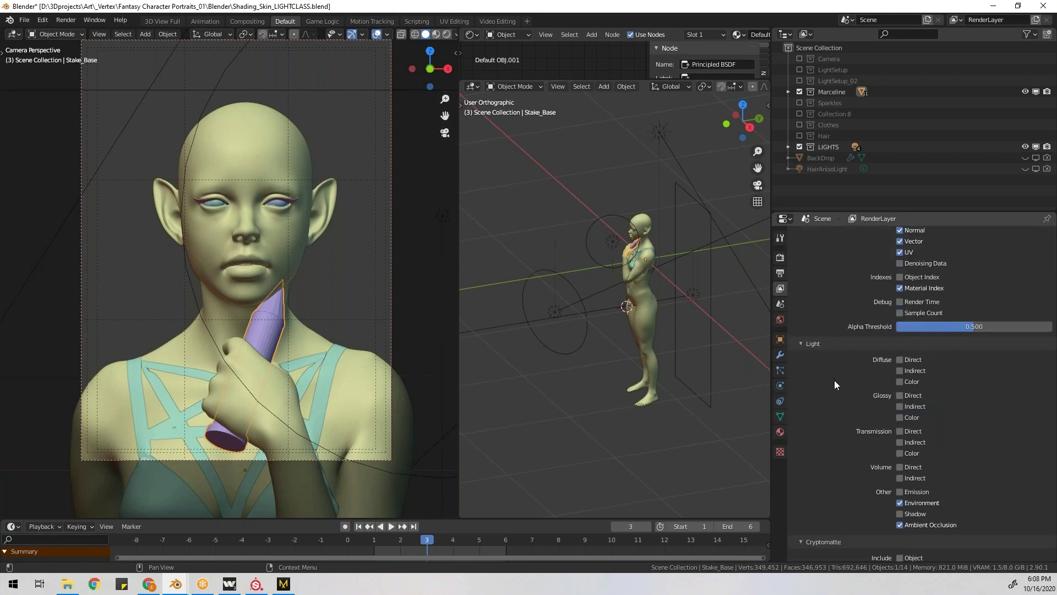
Lower the camera's passepartout opacity to about 0.908 and turn off its Depth of Field.
left_click(802, 454)
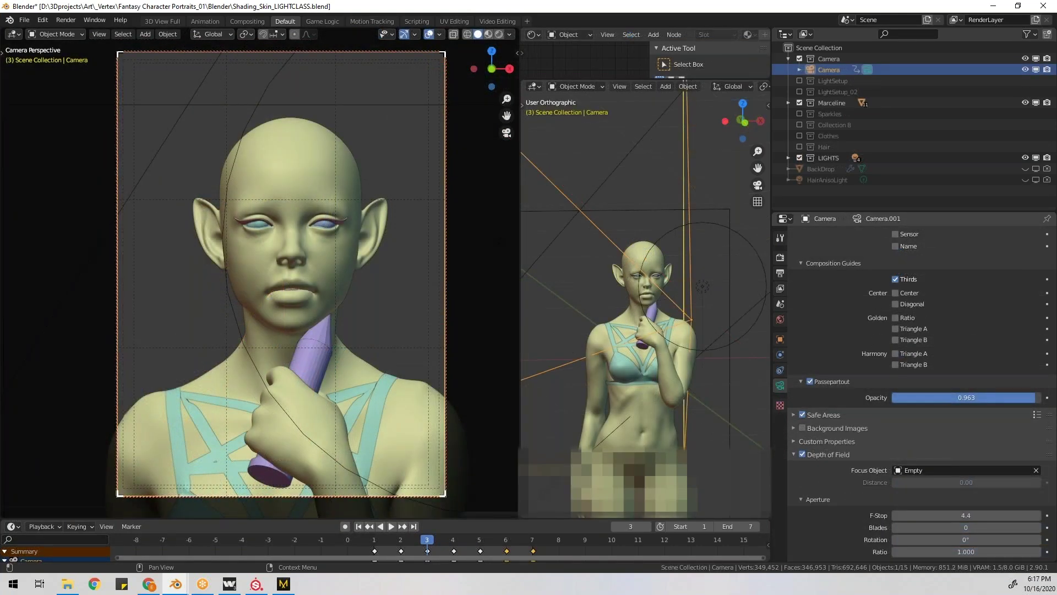
left_click_drag(1035, 398, 1028, 397)
left_click(802, 454)
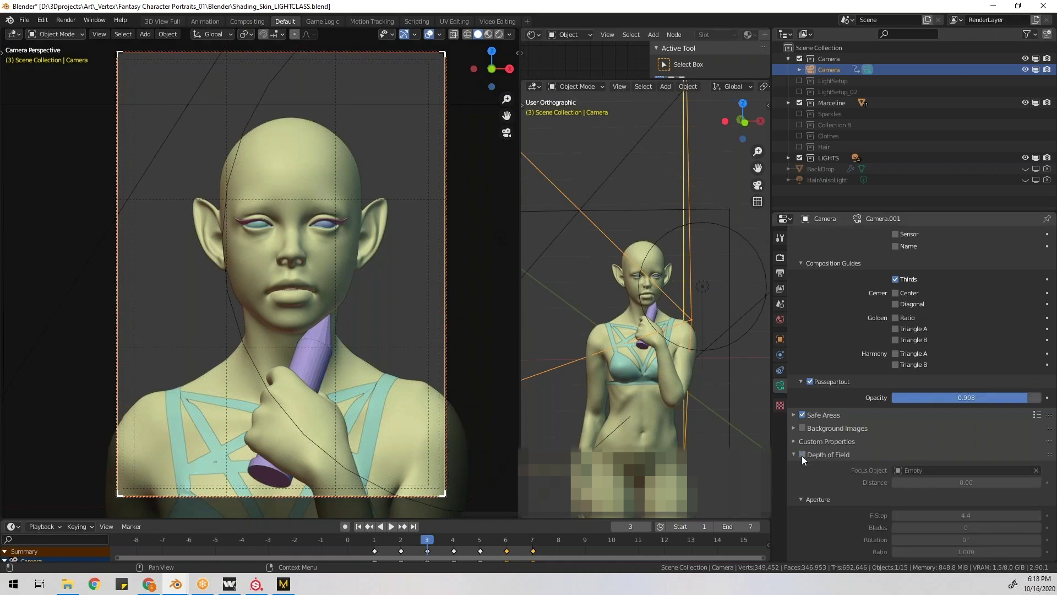
Inspect the ear in rendered shading without depth of field, and undo turning it off to compare.
left_click(498, 35)
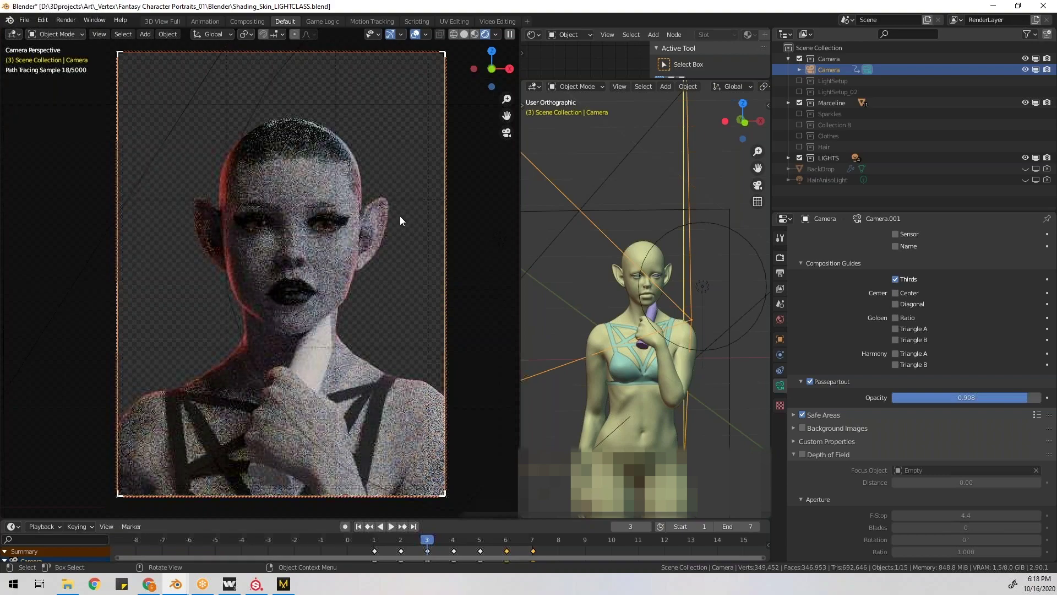
scroll(409, 223, "up", 5)
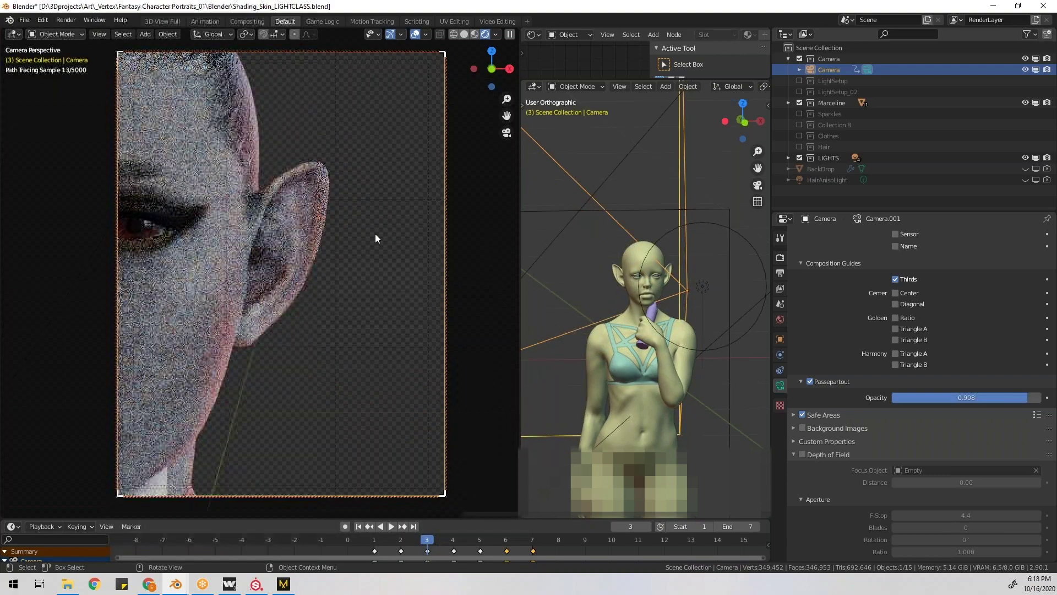
scroll(376, 237, "down", 3)
right_click(375, 233)
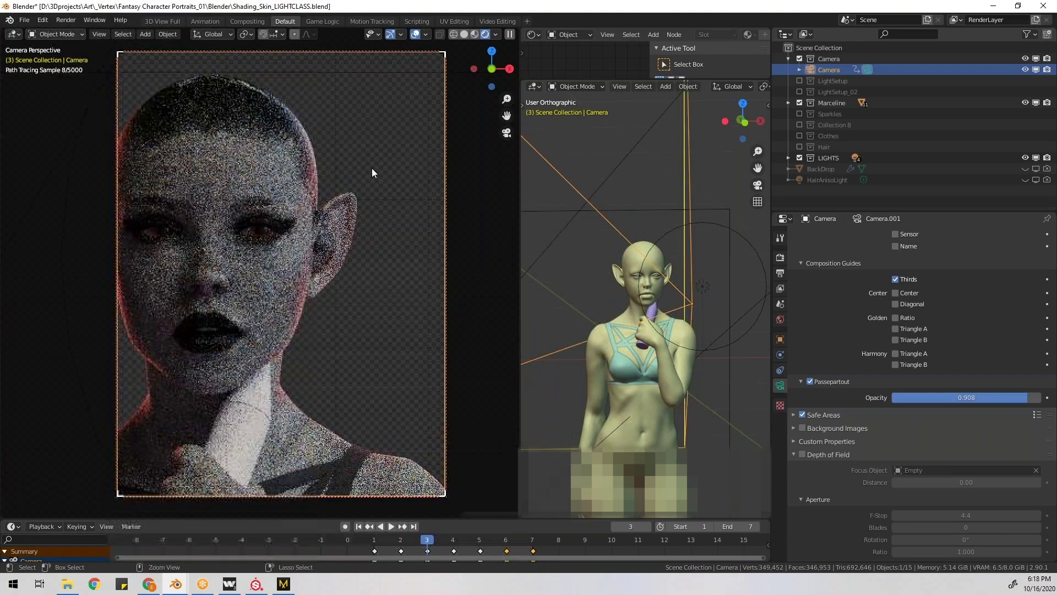
key("ctrl+z")
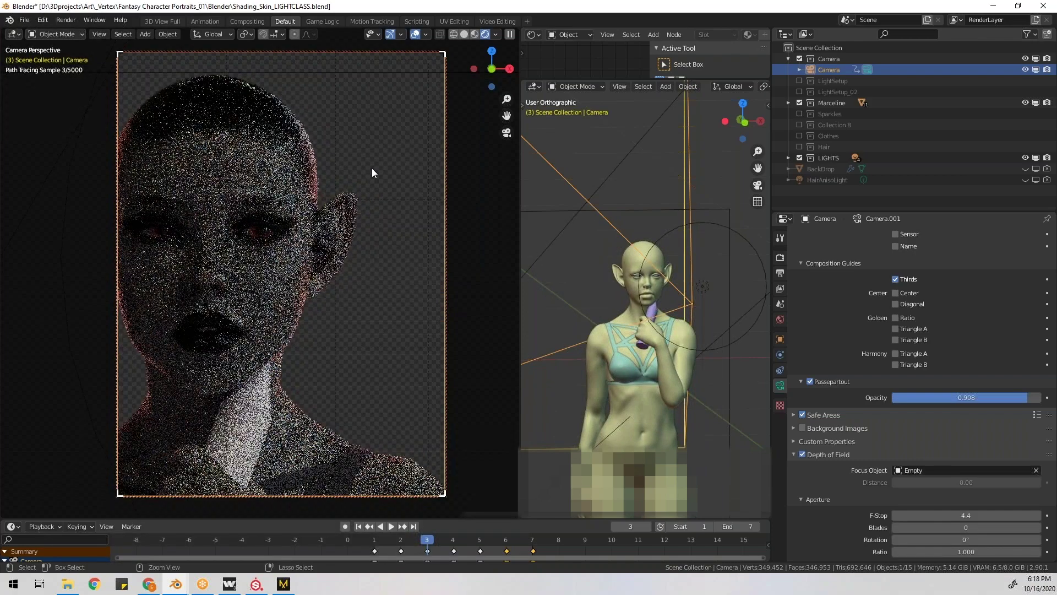
key("space")
left_click(428, 541)
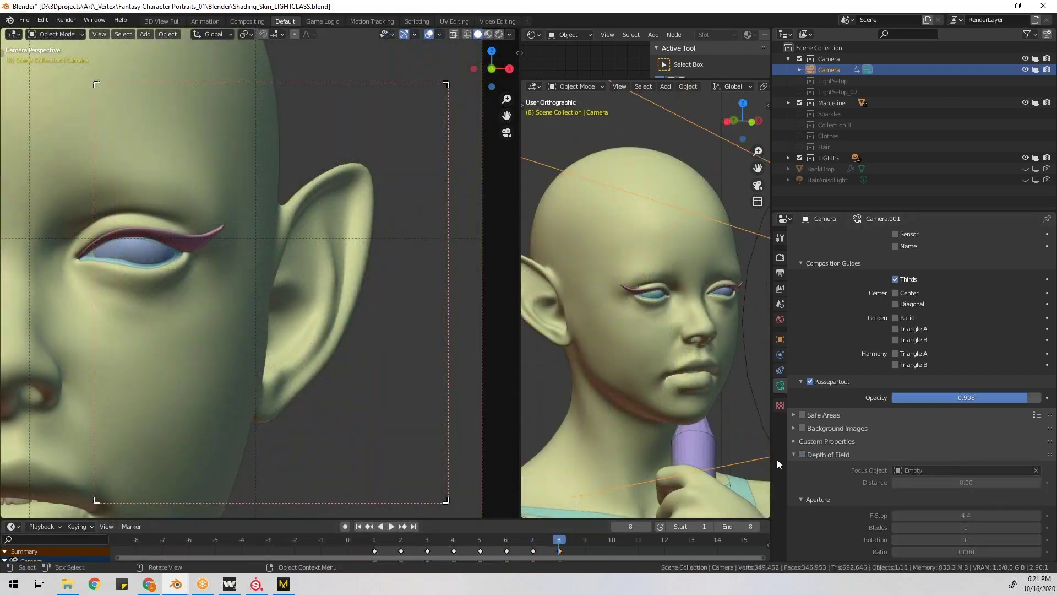
Add a plain axes empty to the scene in the right orthographic view.
scroll(666, 356, "down", 10)
key("KP_3")
scroll(684, 321, "up", 9)
key("shift+a")
mouse_move(602, 251)
left_click(684, 250)
scroll(663, 336, "down", 3)
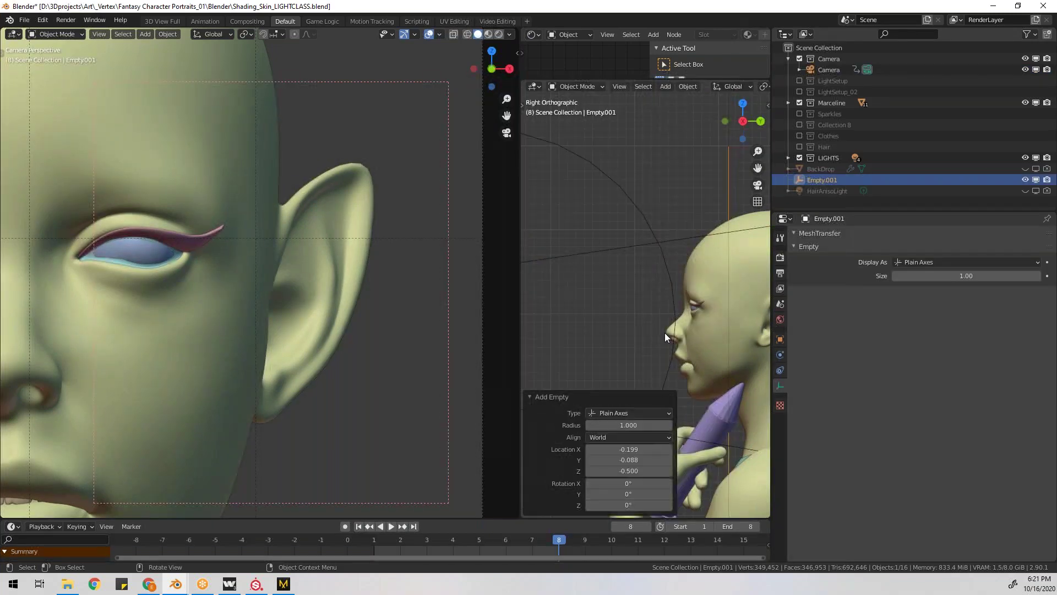
Scale the new empty by about 0.296 and move it up about 0.303 to eye level.
key("s")
key("Return")
key("g")
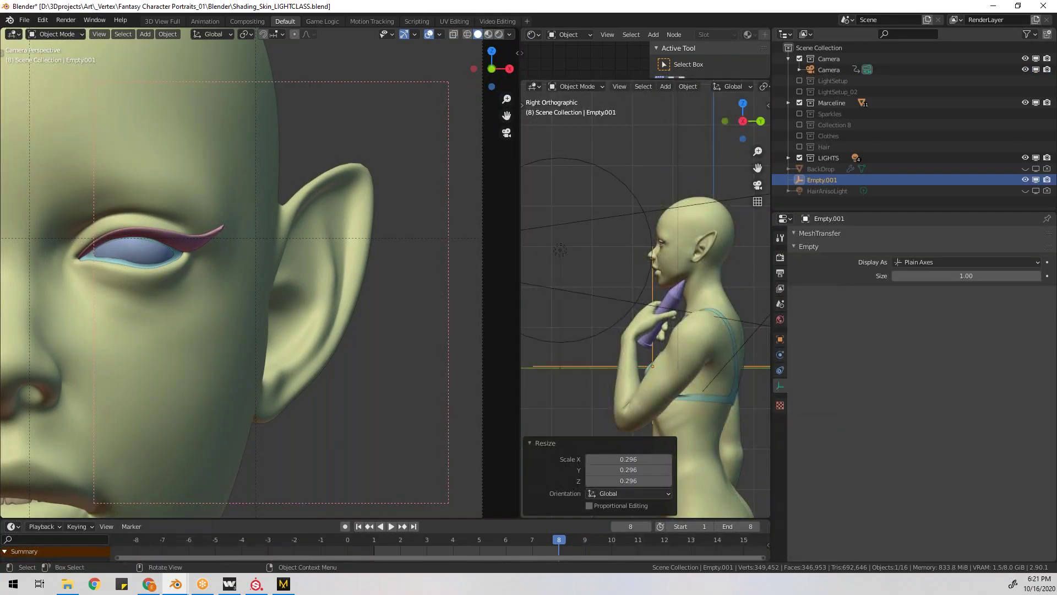
left_click(673, 260)
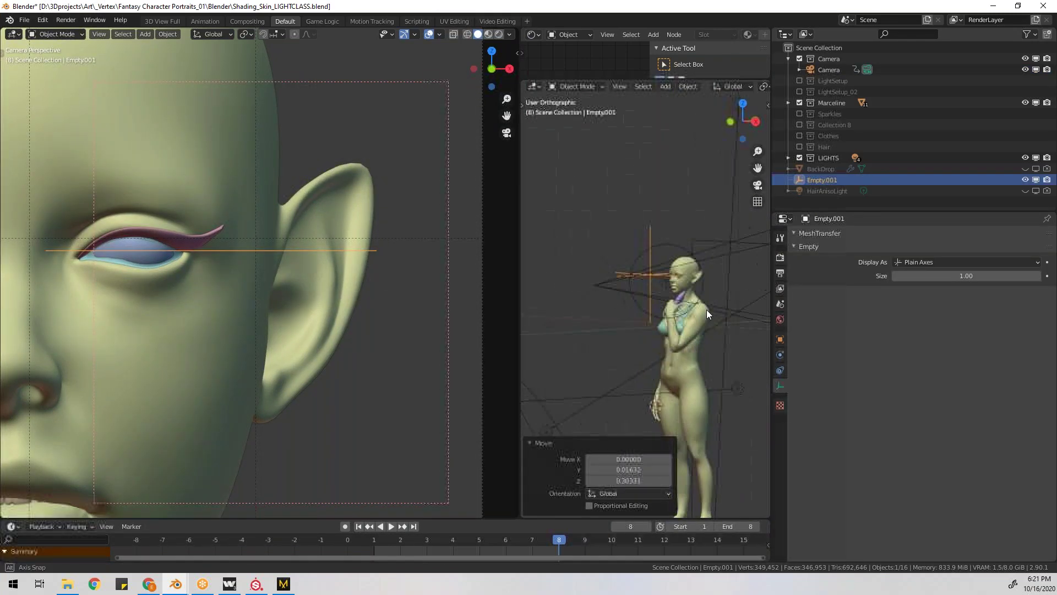
Move the empty about 0.199 along X in the front view to centre it on the face.
key("KP_1")
key("g")
key("x")
left_click(538, 299)
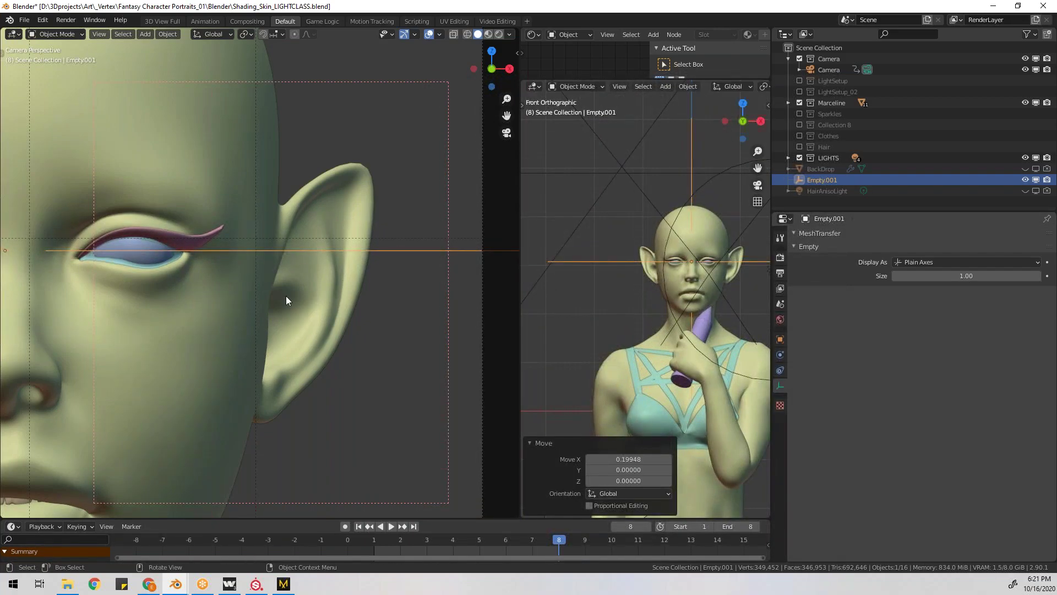
Preview the camera view in rendered shading and enable Depth of Field on the selected camera.
key("shift+z")
left_click(828, 70)
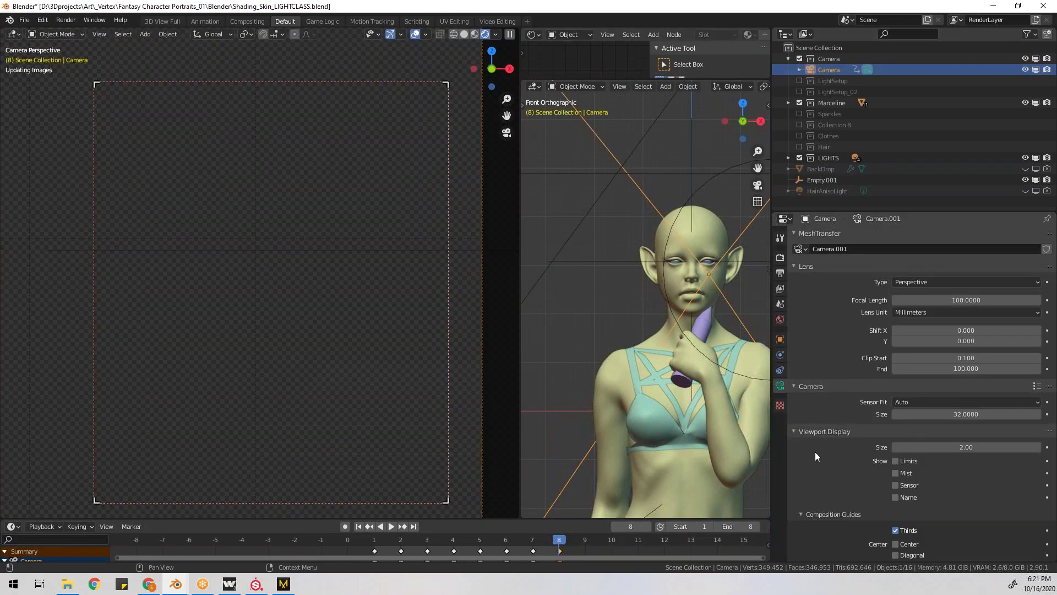
scroll(794, 416, "down", 10)
left_click(794, 454)
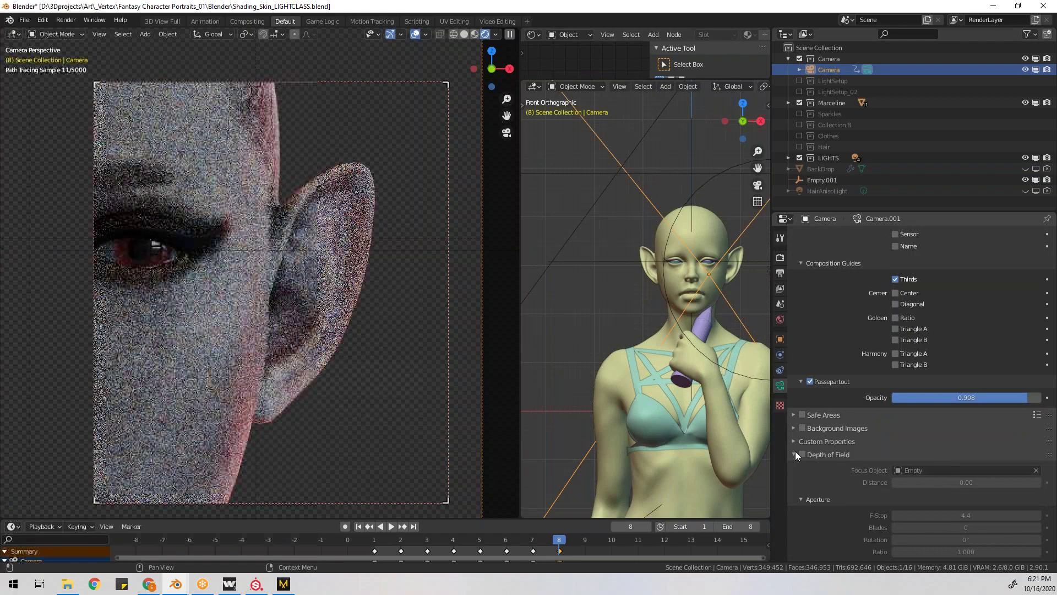
left_click(803, 454)
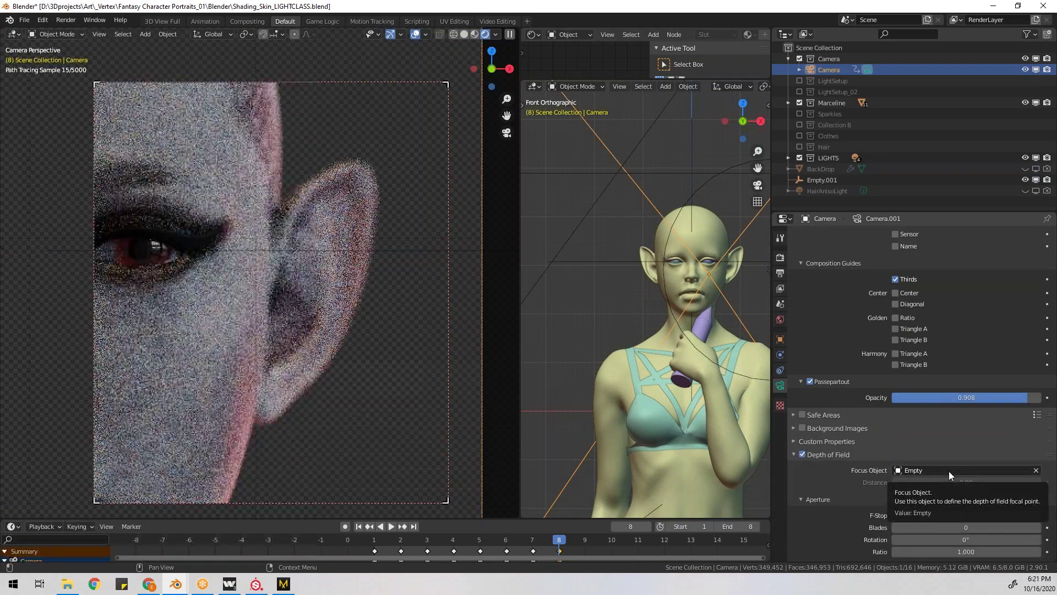
Set the camera's depth of field focus object to Empty.001.
left_click(949, 470)
type("em")
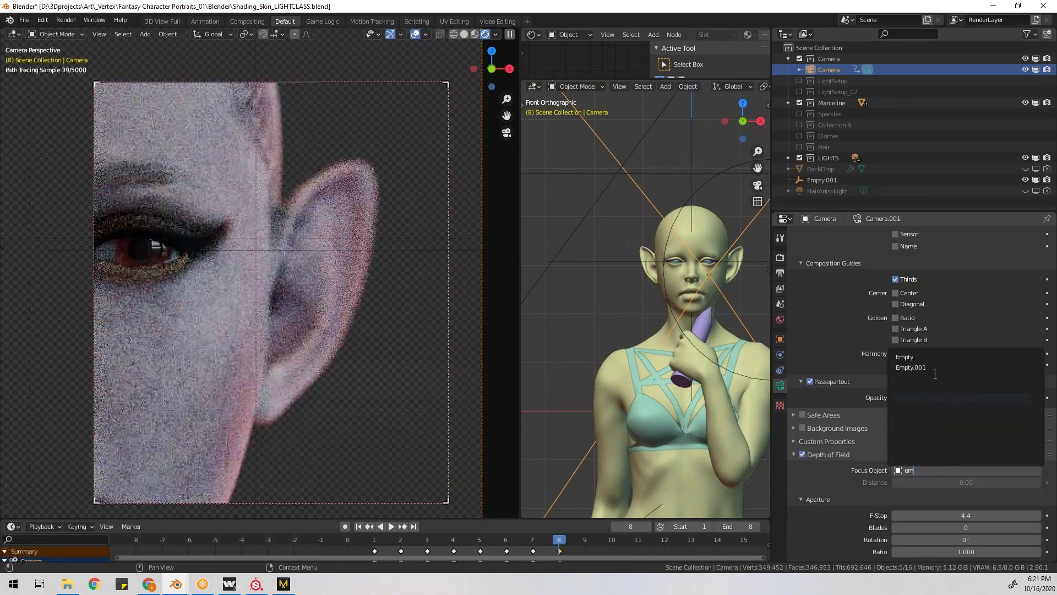
key("Return")
left_click(933, 470)
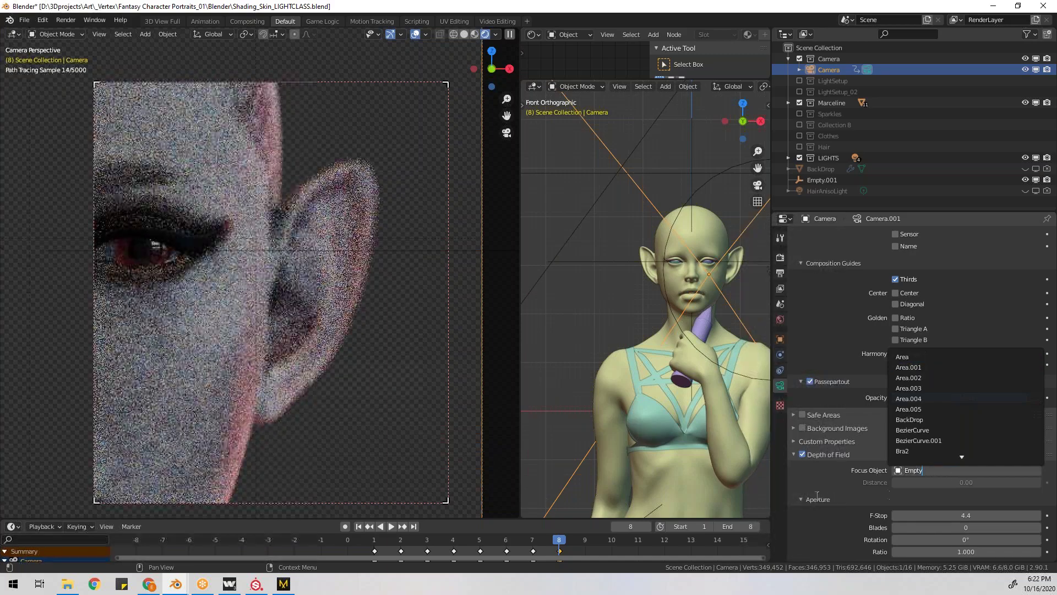
key("Escape")
left_click(935, 470)
type("emp")
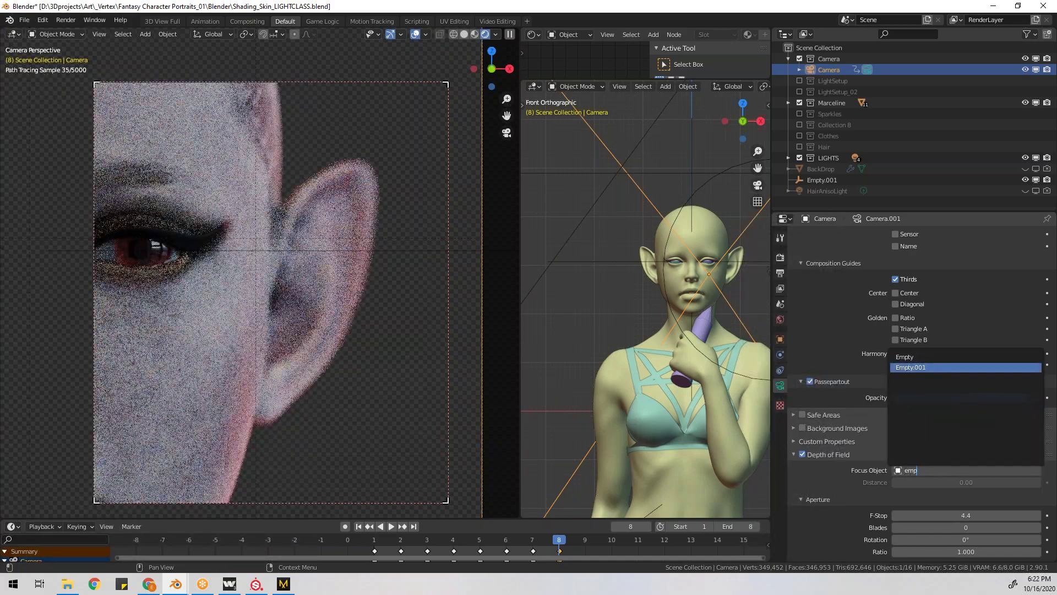
left_click(938, 369)
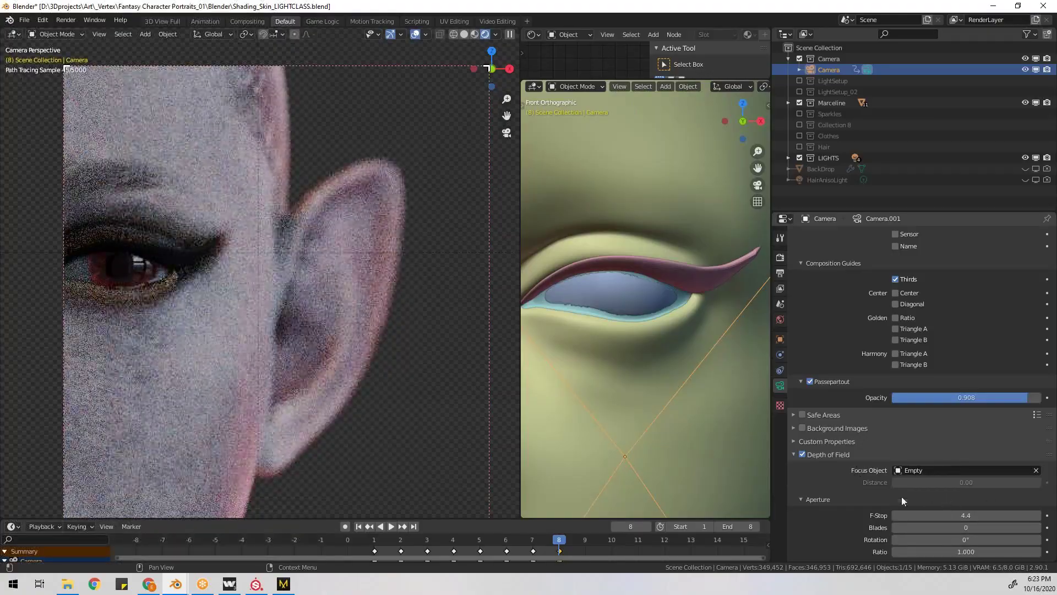
Try an F-Stop of 16 for the camera's depth of field.
left_click_drag(952, 516, 903, 516)
left_click(951, 516)
type("16")
key("Return")
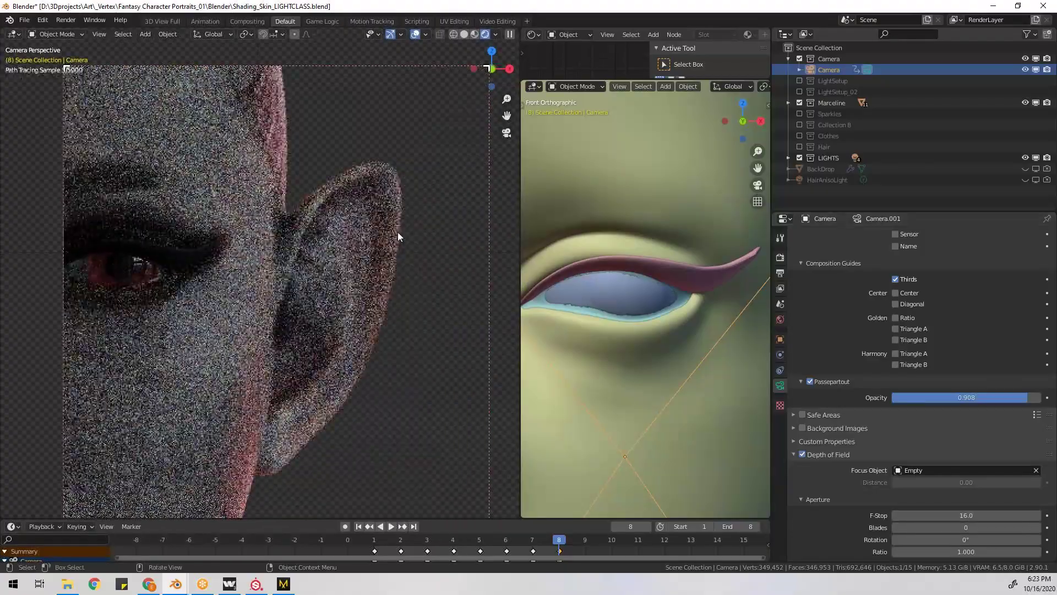
Set the camera's F-Stop to 8.
left_click(961, 514)
type("8")
key("Return")
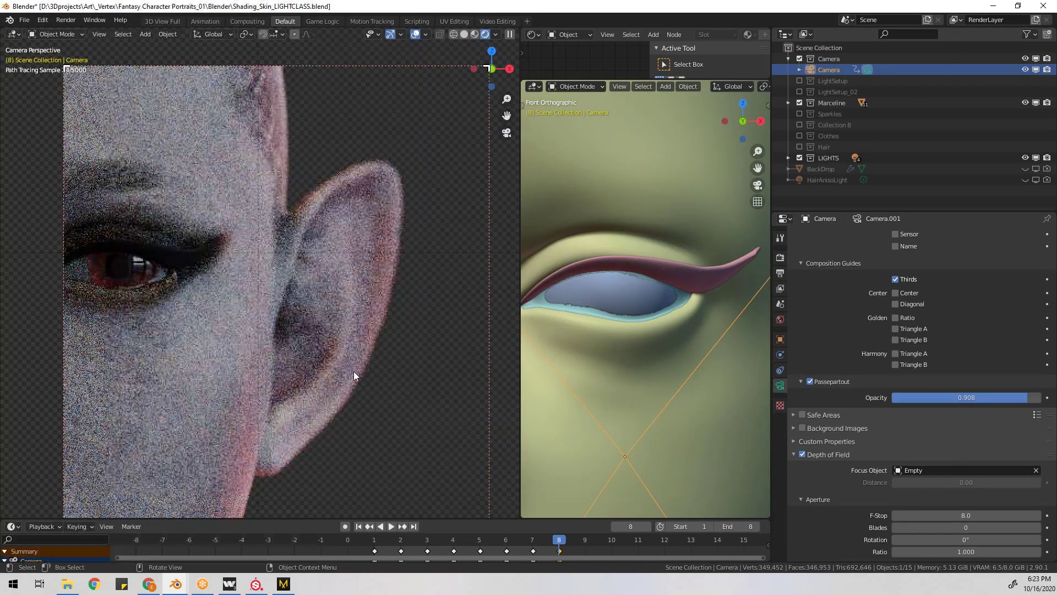
Clear the render region and draw a new one enclosing the whole camera frame.
scroll(340, 355, "down", 3)
scroll(341, 355, "down", 3)
key("ctrl+alt+b")
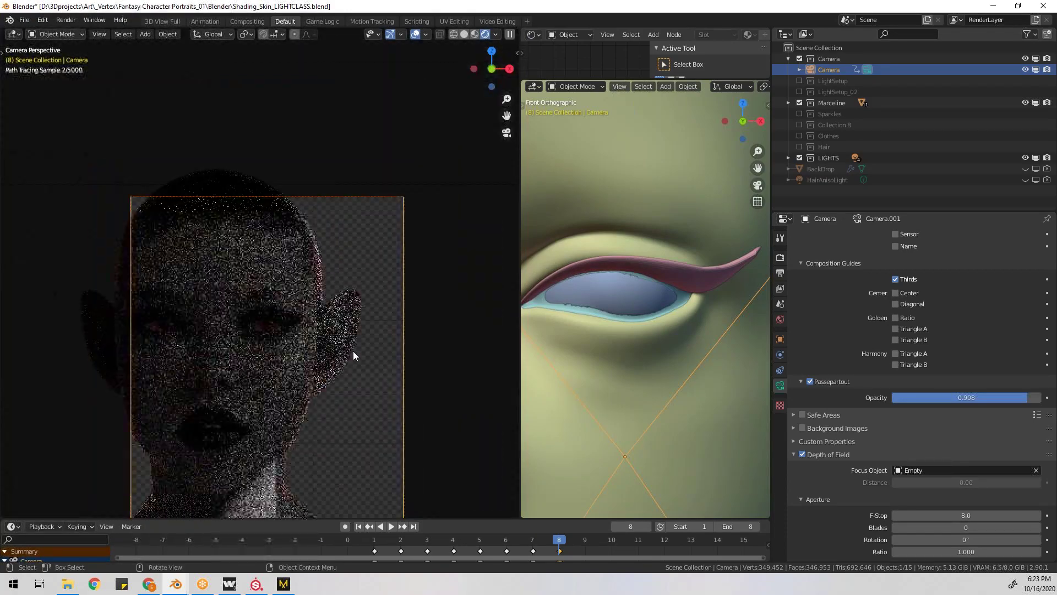
middle_click_drag(353, 348, 339, 228, "shift")
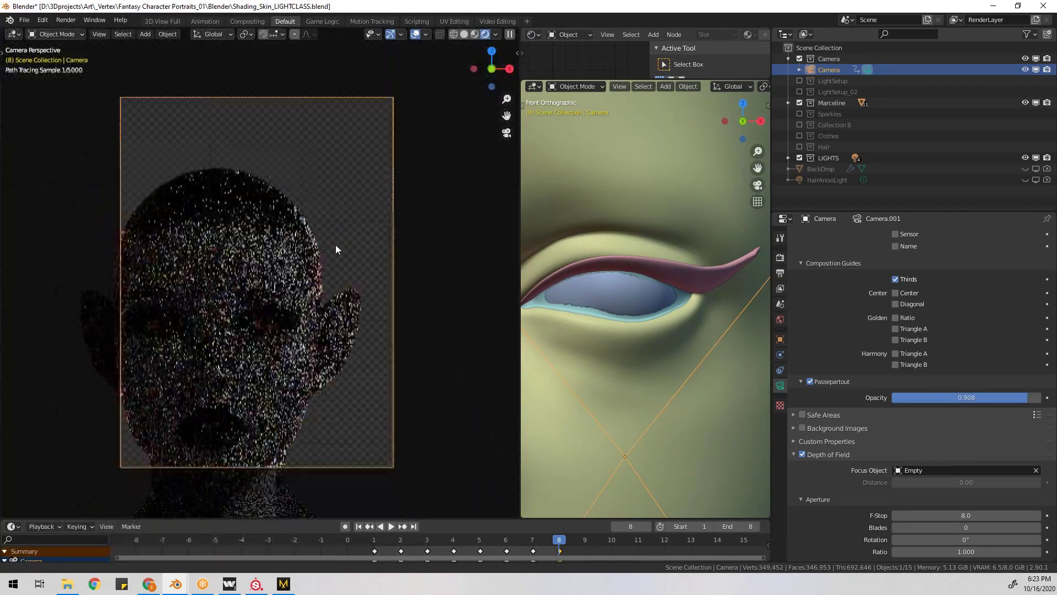
key("ctrl+b")
left_click_drag(100, 74, 445, 485)
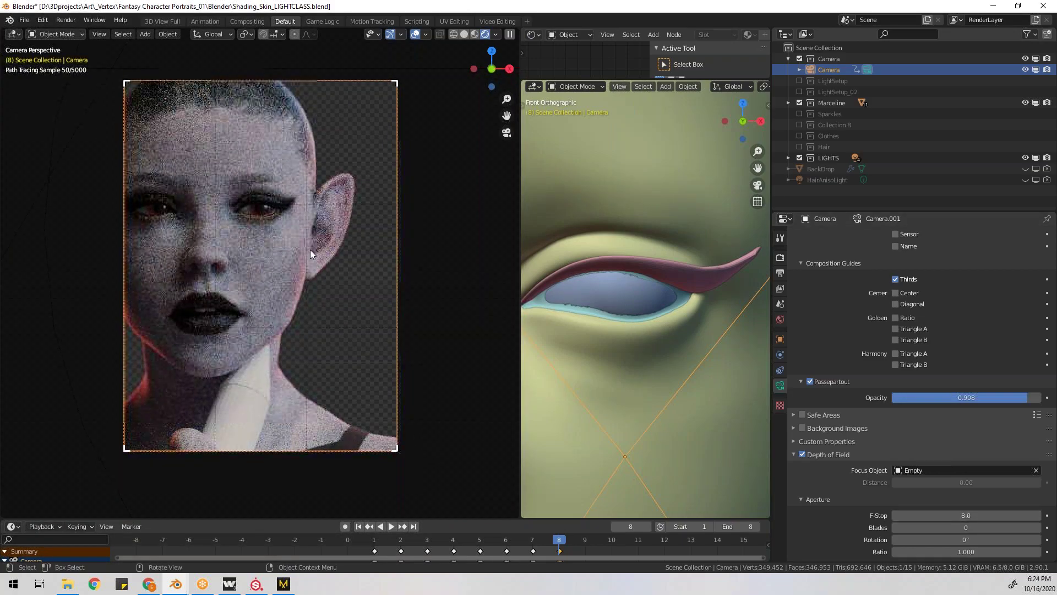
Inspect the depth of field blur on the rendered ear up close.
scroll(312, 249, "up", 6)
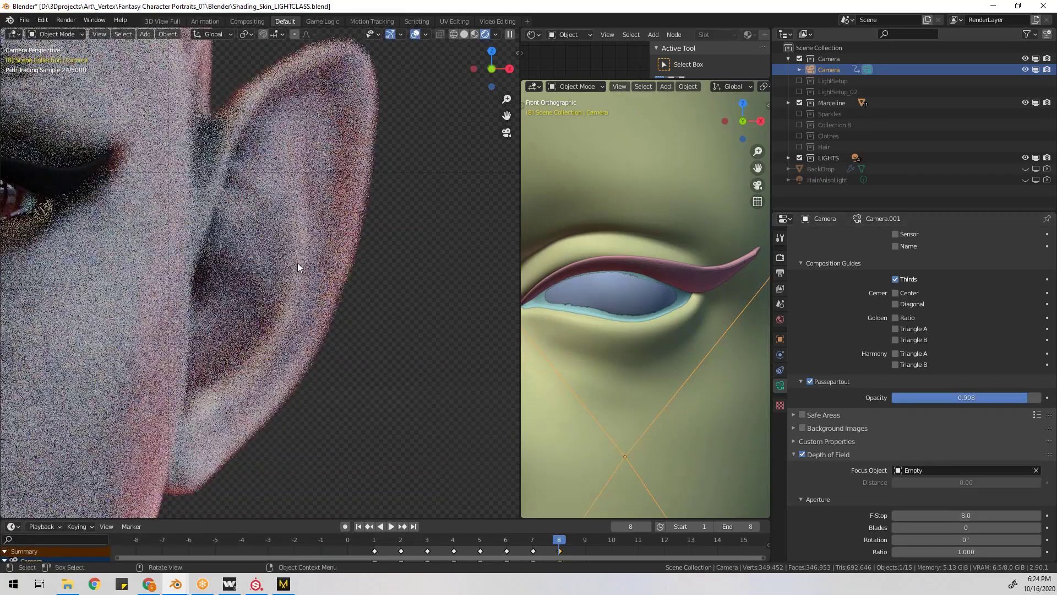
scroll(287, 263, "up", 3)
scroll(287, 261, "down", 9)
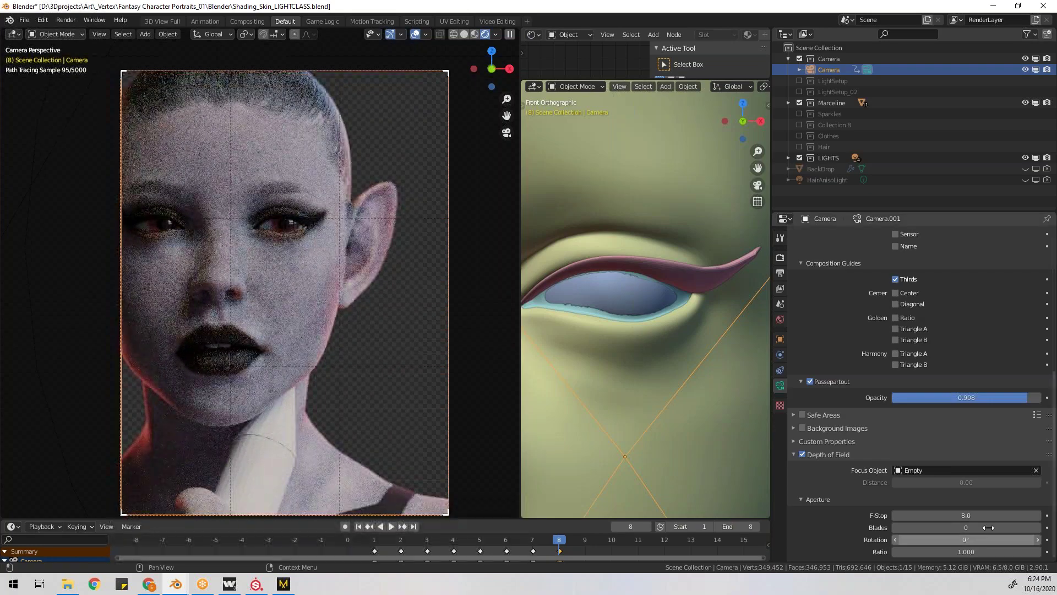
Bring up the output settings of the scene and save the Blender file.
left_click(780, 272)
key("ctrl+s")
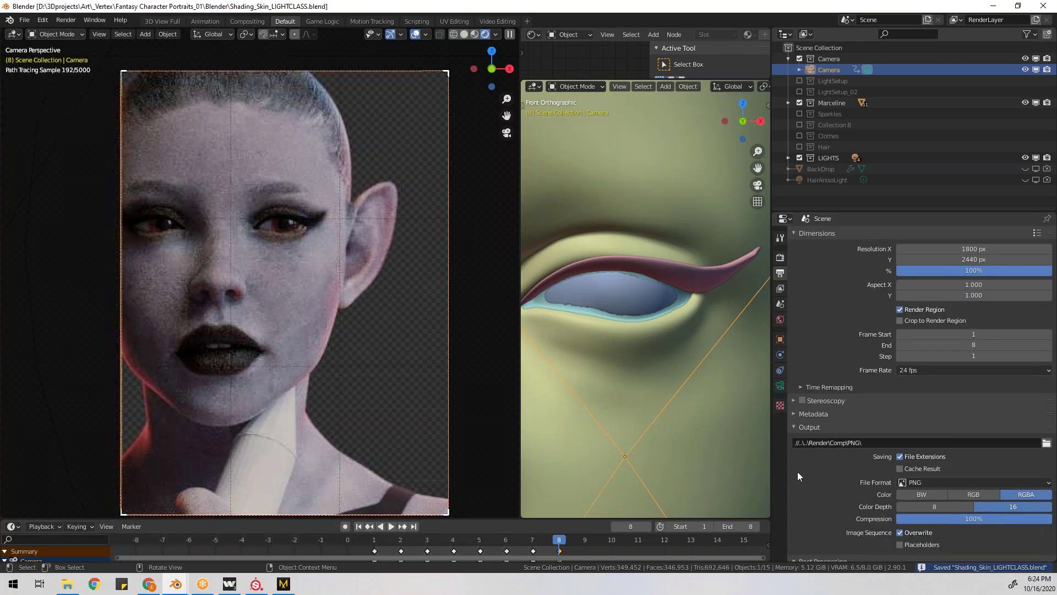
Review the scene's render, output and view layer settings from start to end.
left_click(780, 287)
left_click(780, 258)
scroll(806, 331, "up", 9)
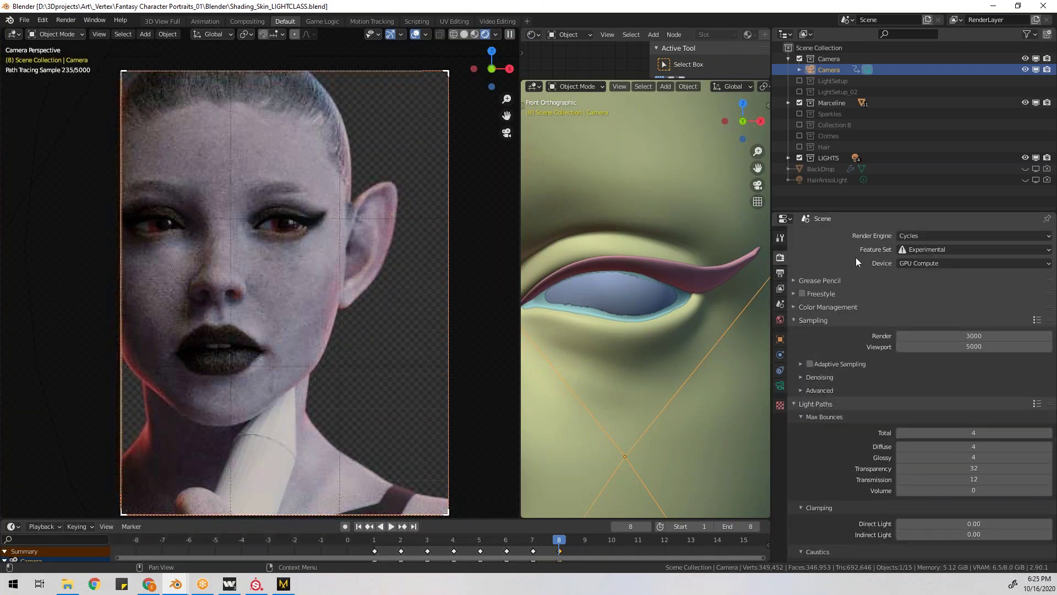
left_click(780, 273)
left_click(780, 289)
scroll(842, 331, "down", 12)
scroll(841, 331, "up", 12)
left_click(780, 257)
Enable Use Curves in the scene's Color Management and set the view transform to Filmic.
left_click(793, 307)
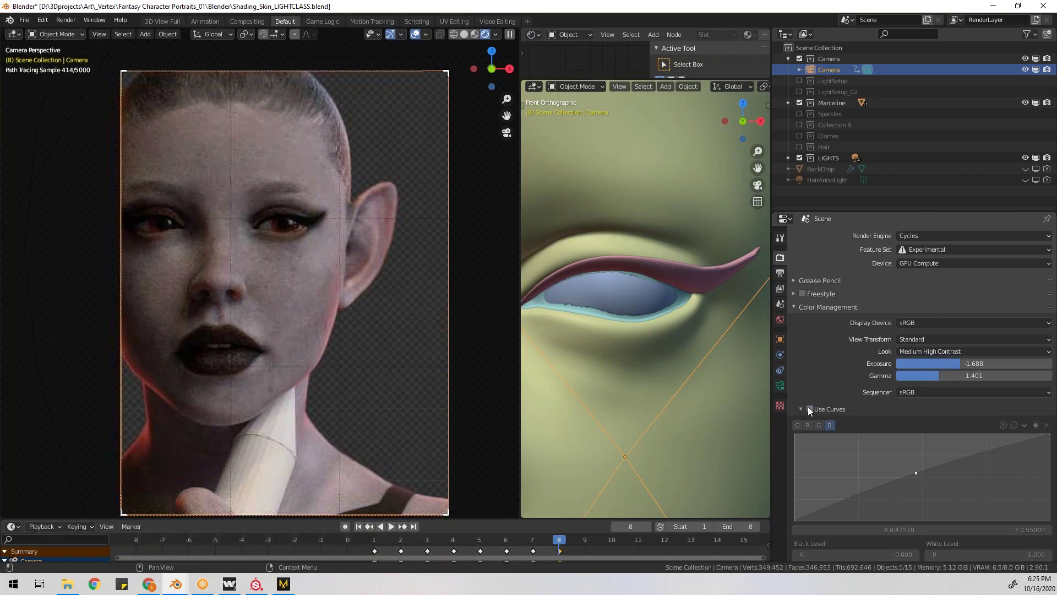
left_click(809, 408)
left_click(923, 338)
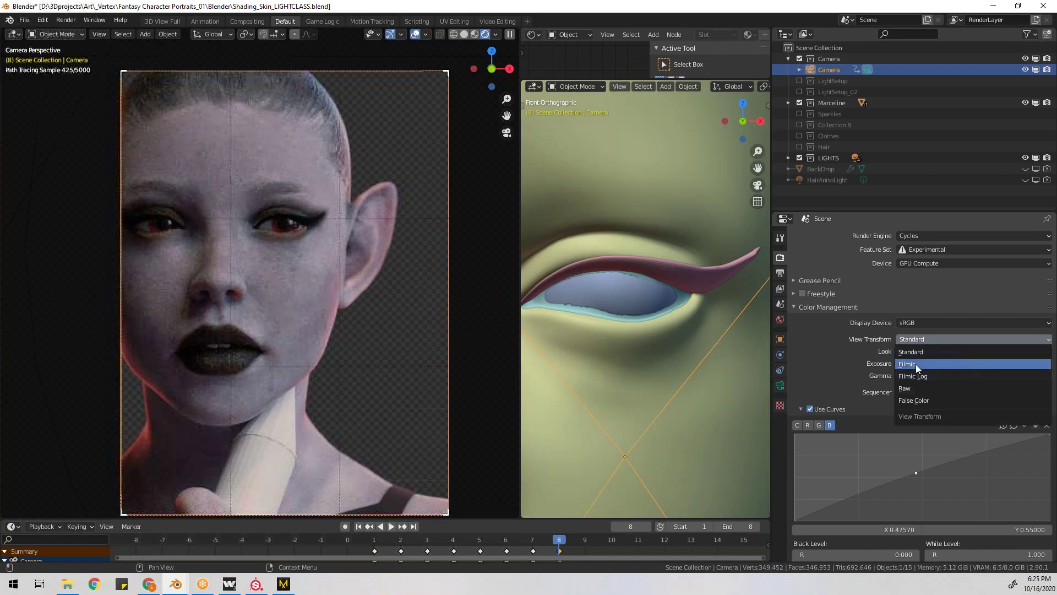
left_click(914, 364)
Set Color Management to exposure -2.881, gamma 1.997 and the Very High Contrast look.
left_click_drag(955, 364, 926, 381)
left_click(936, 352)
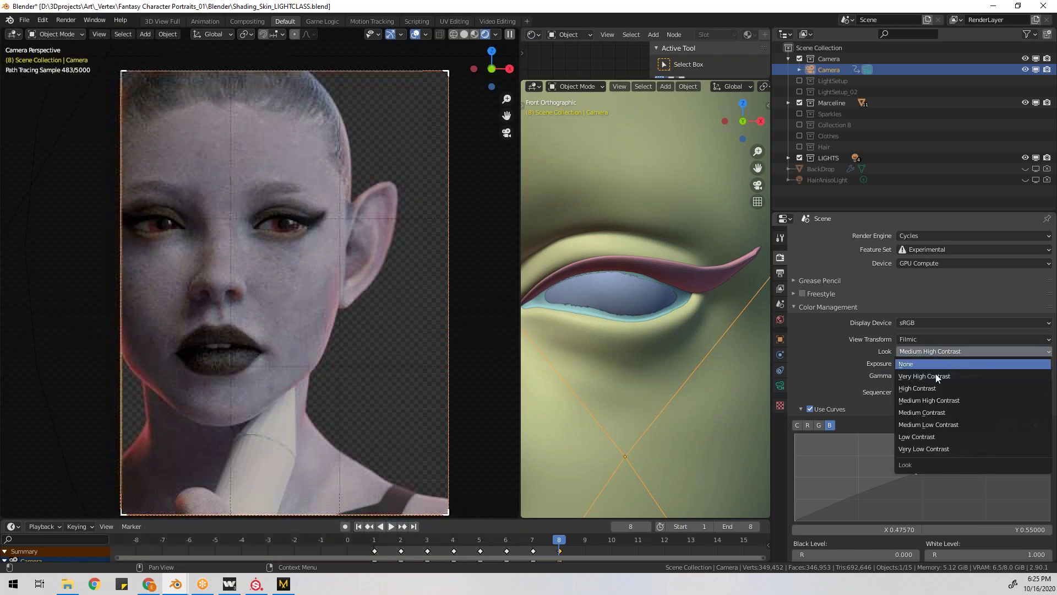
left_click(942, 376)
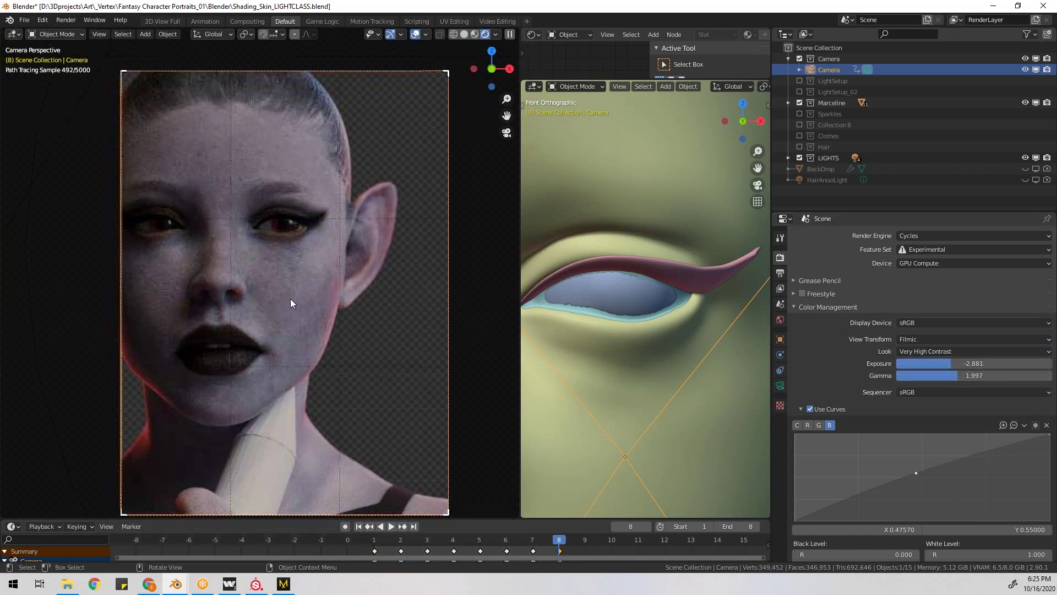
Draw a small square render region over the cheek beside the nose to check the skin up close.
scroll(297, 258, "up", 4)
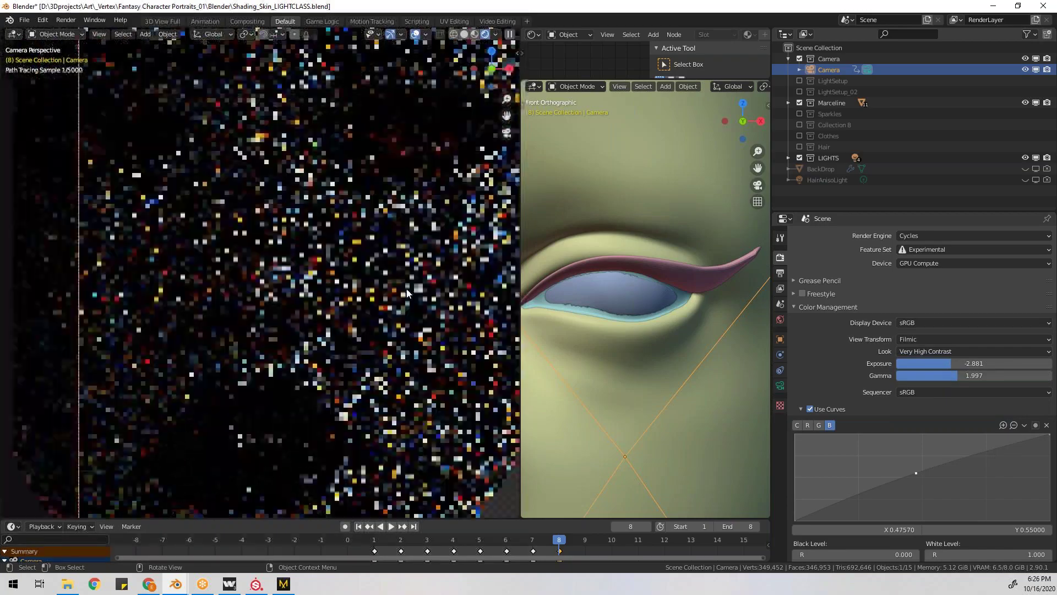
middle_click_drag(352, 241, 404, 246, "shift")
key("ctrl+b")
left_click_drag(264, 189, 456, 384)
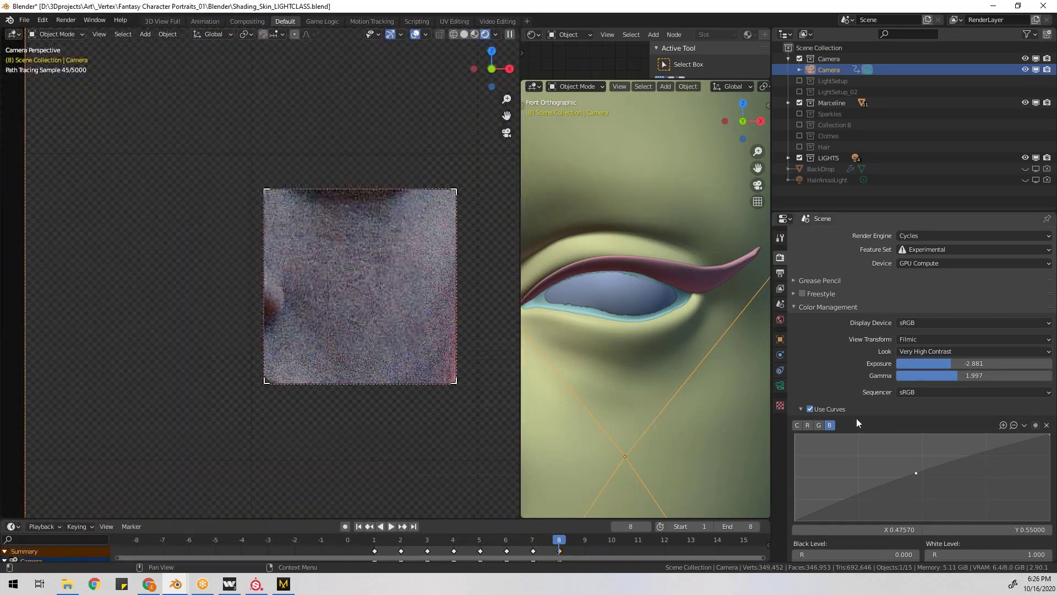
scroll(359, 311, "up", 4)
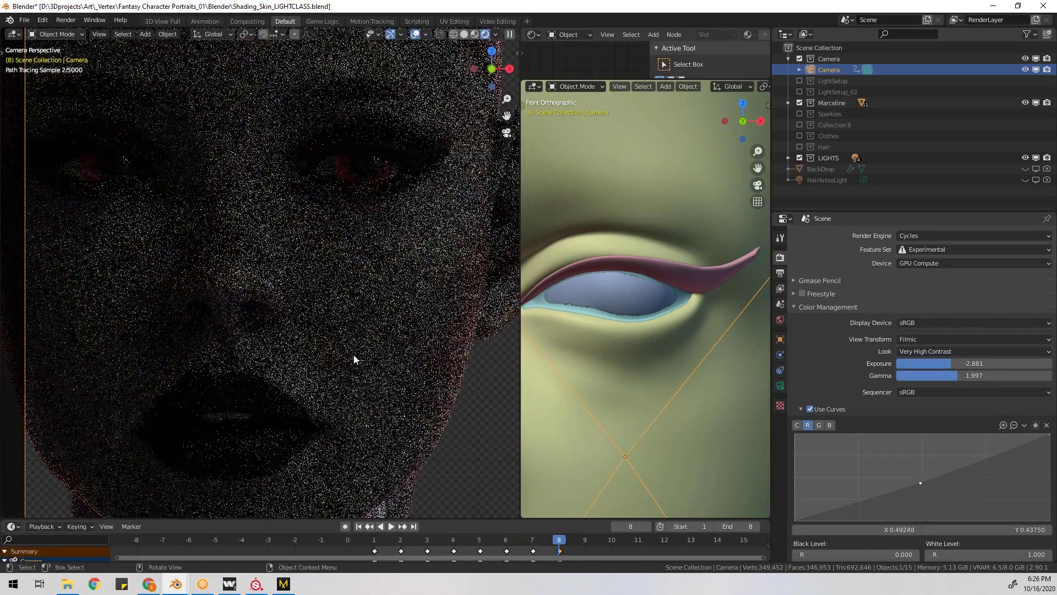
Raise the middle point of the red channel's color management curve slightly.
left_click(797, 425)
left_click(807, 425)
left_click_drag(920, 478, 907, 474)
Add a point on the upper part of the green curve and place its middle point at about X 0.492, Y 0.575.
left_click(829, 424)
left_click(819, 425)
left_click(986, 456)
left_click_drag(944, 487, 920, 470)
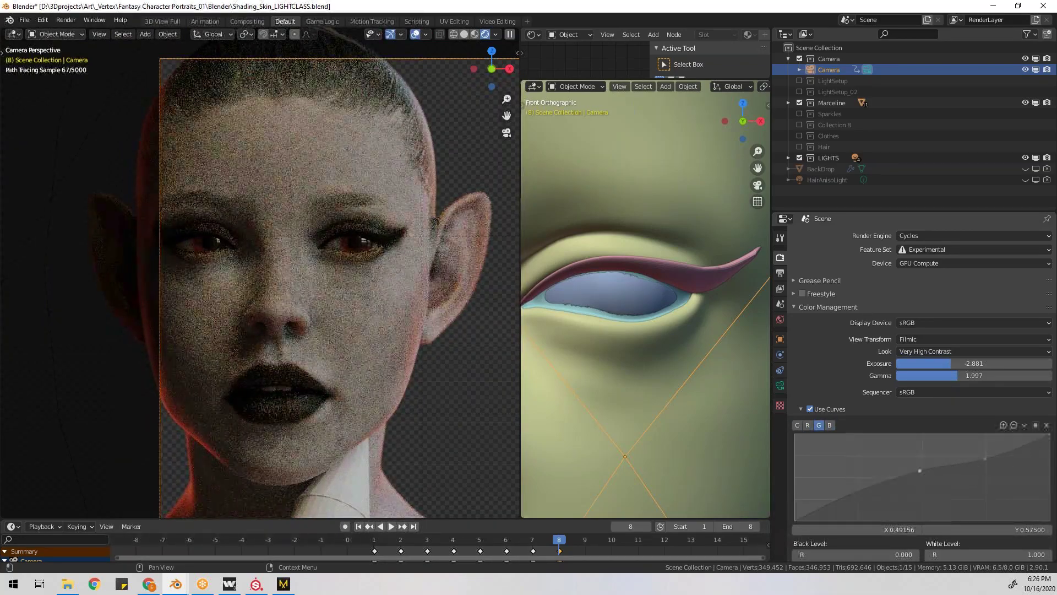
scroll(376, 330, "down", 2)
scroll(414, 388, "up", 1)
scroll(395, 341, "down", 1)
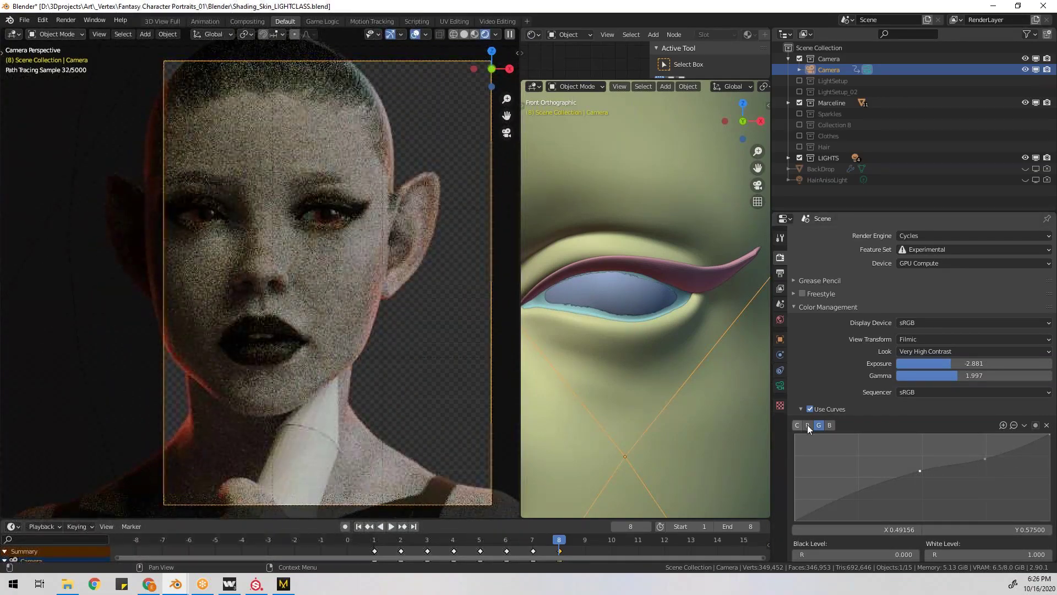
scroll(834, 424, "down", 2)
Move the LIGHTS collection up in the outliner and exclude the Camera collection from the view layer.
scroll(834, 426, "down", 8)
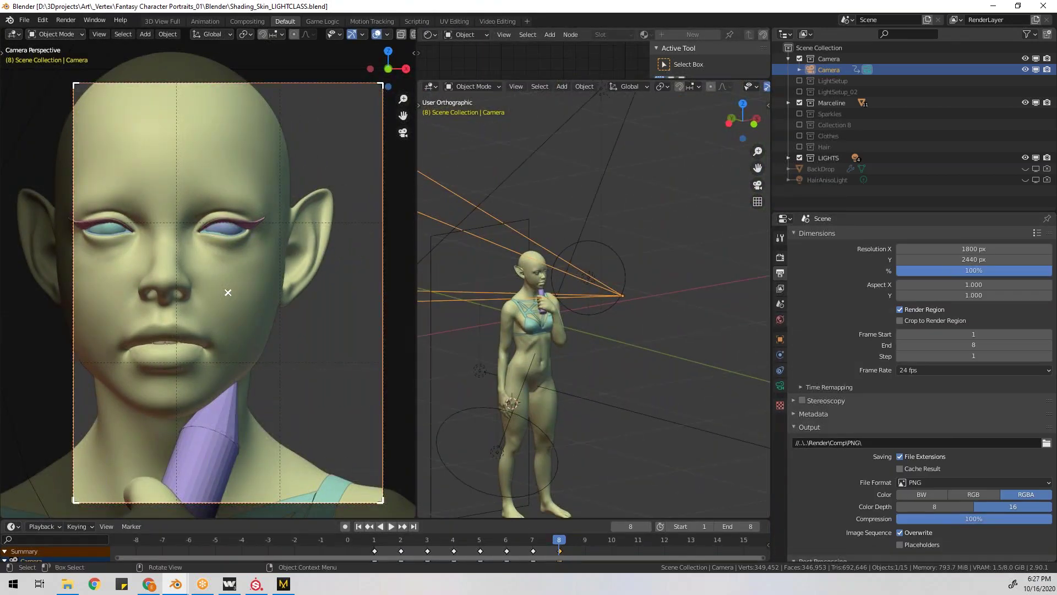
middle_click_drag(602, 357, 649, 368)
left_click(878, 157)
left_click_drag(832, 158, 834, 77)
left_click(800, 59)
Select the character's body in the front view and move the timeline to frame 1.
middle_click_drag(521, 239, 623, 336, "alt")
left_click(622, 336)
left_click_drag(409, 542, 375, 543)
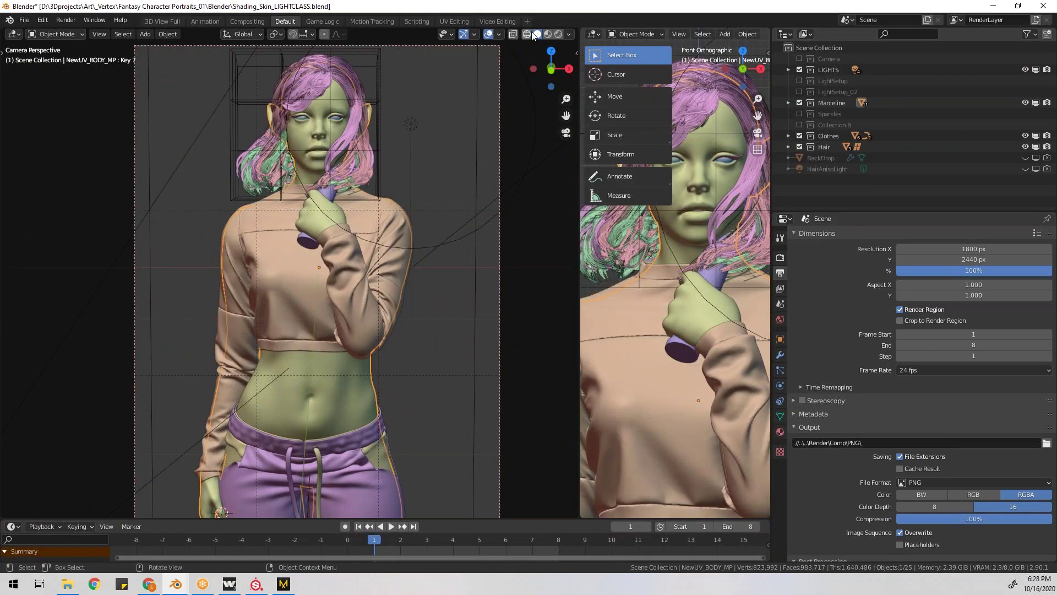
Save the Blender file and show the camera view in rendered shading without overlays.
left_click(494, 35)
key("ctrl+s")
left_click(560, 35)
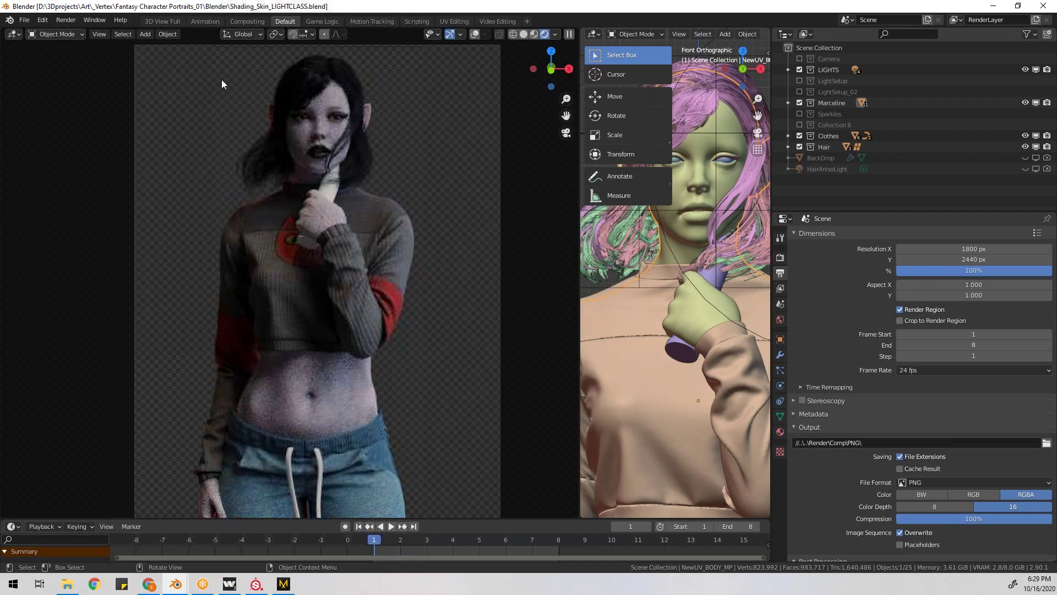
Widen the front view area beside the camera view and hide its toolbar.
left_click_drag(579, 248, 443, 240)
key("n")
key("n")
key("t")
scroll(543, 231, "down", 5)
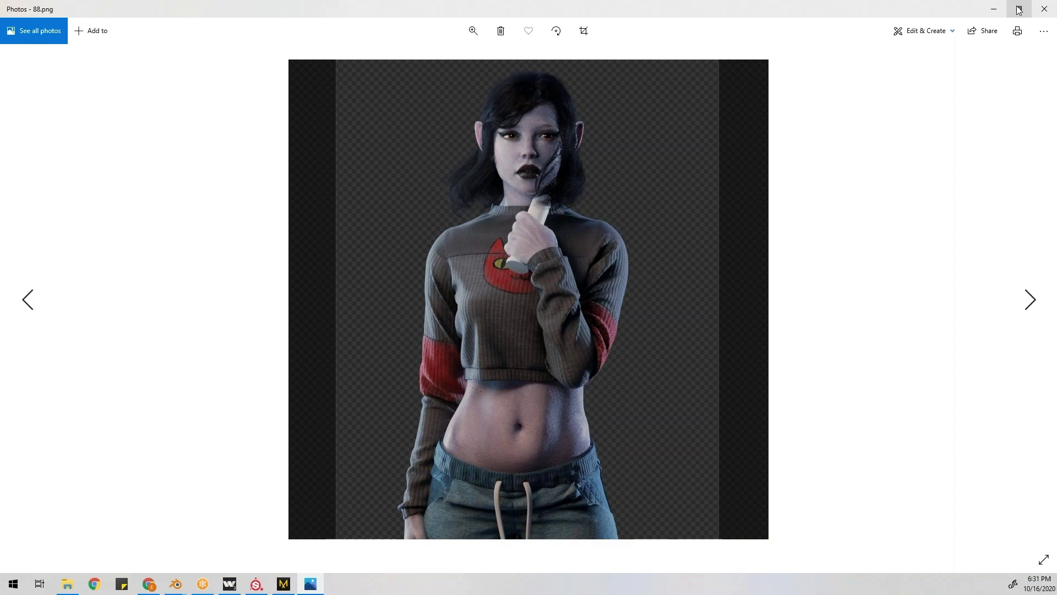
Shrink the 88.png image window in Photos so that it can be compared with the Blender render.
left_click(1019, 9)
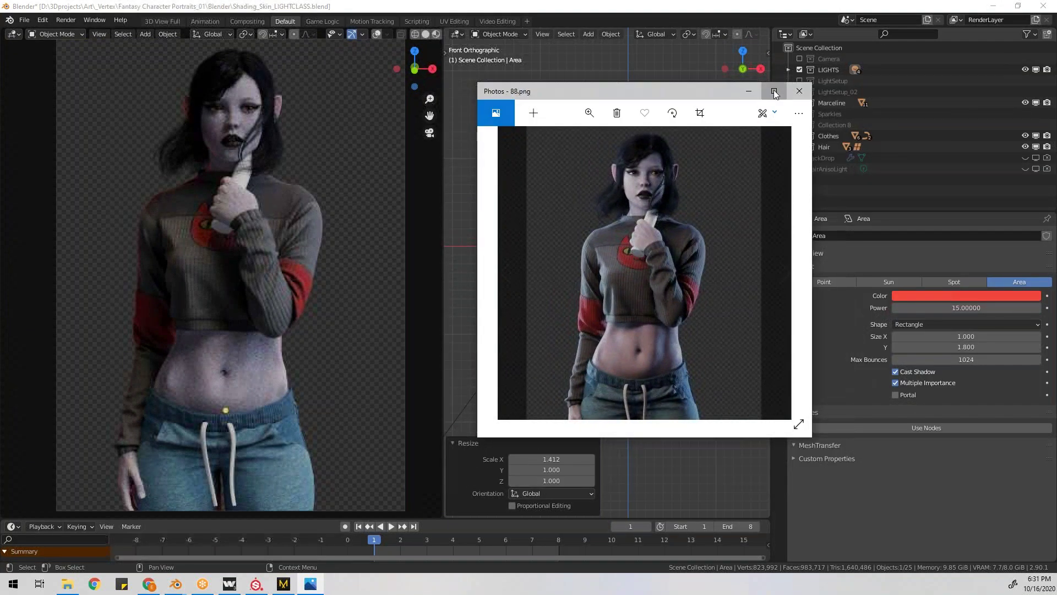